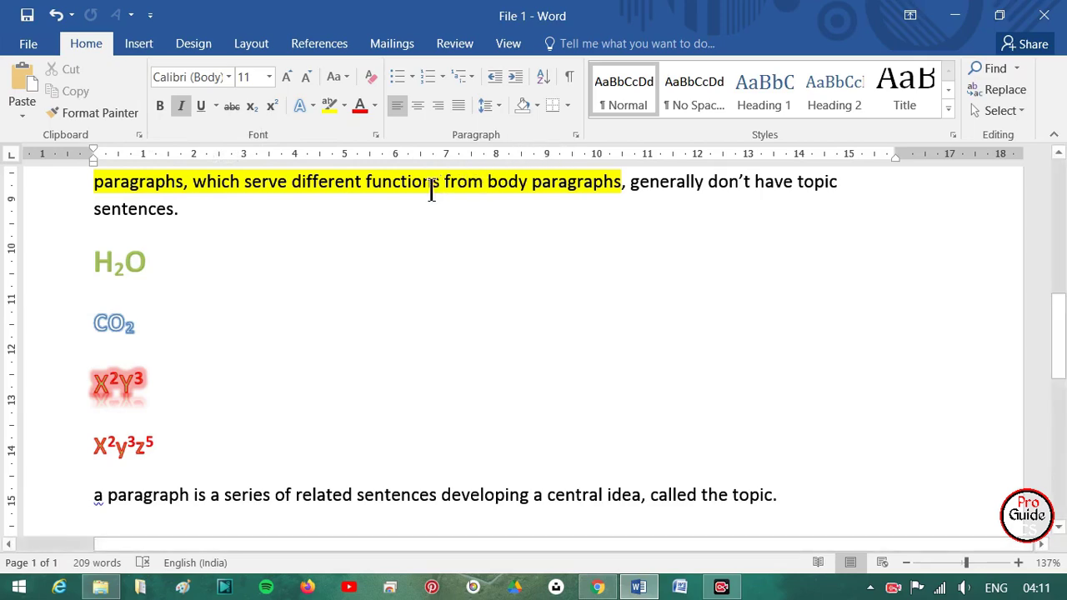
# Select the four formula lines H2O, CO2, X²Y³ and X²y³z⁵.
pyautogui.scroll(1, 274, 388)
pyautogui.scroll(2, 274, 389)
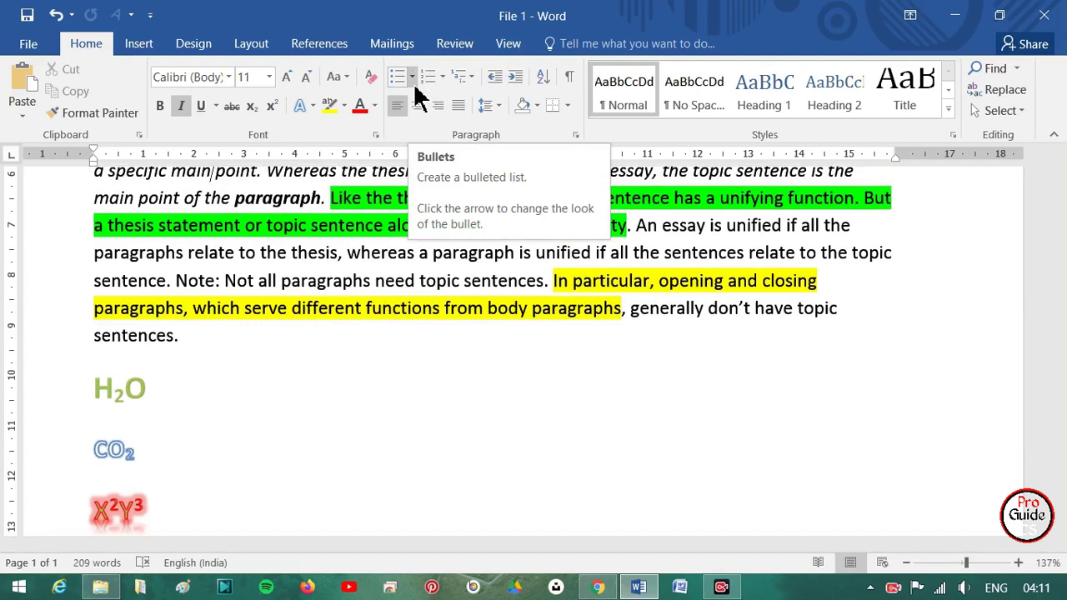
pyautogui.click(186, 377)
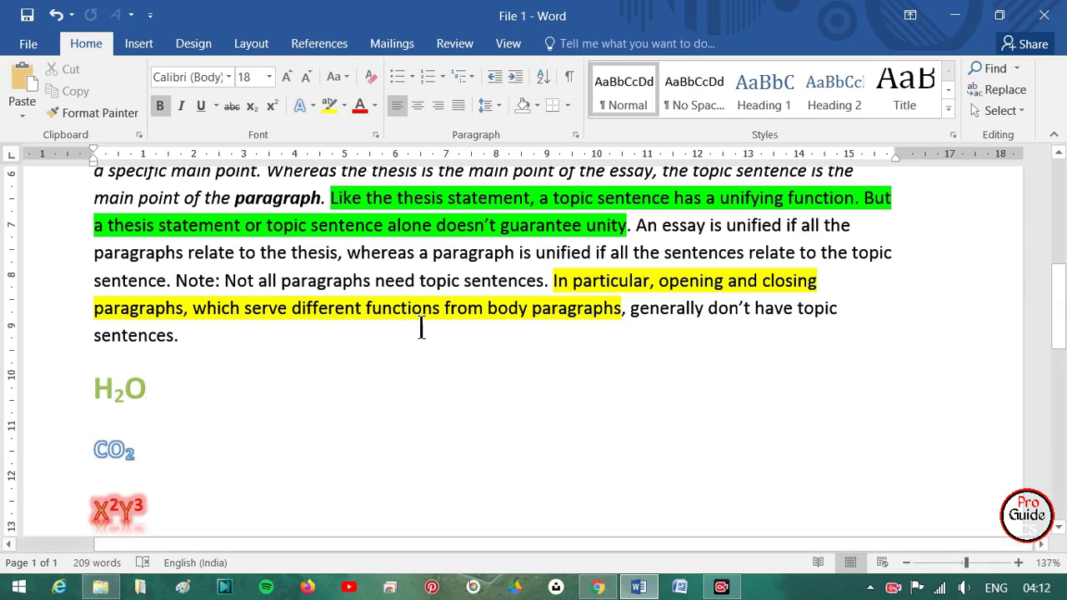
pyautogui.scroll(-3, 412, 340)
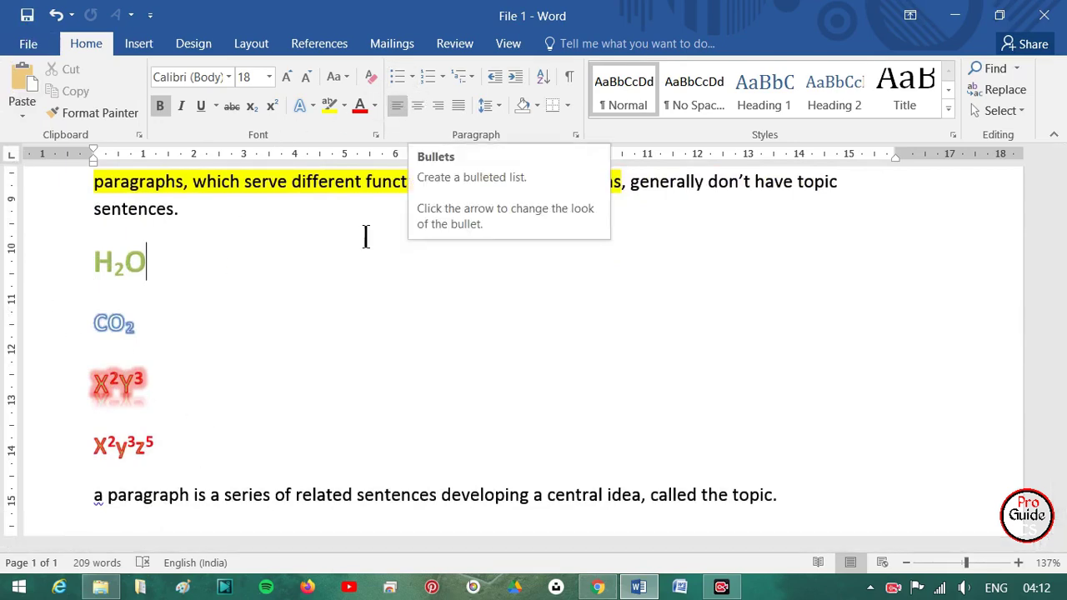
pyautogui.scroll(5, 283, 404)
pyautogui.scroll(2, 285, 404)
pyautogui.scroll(1, 285, 404)
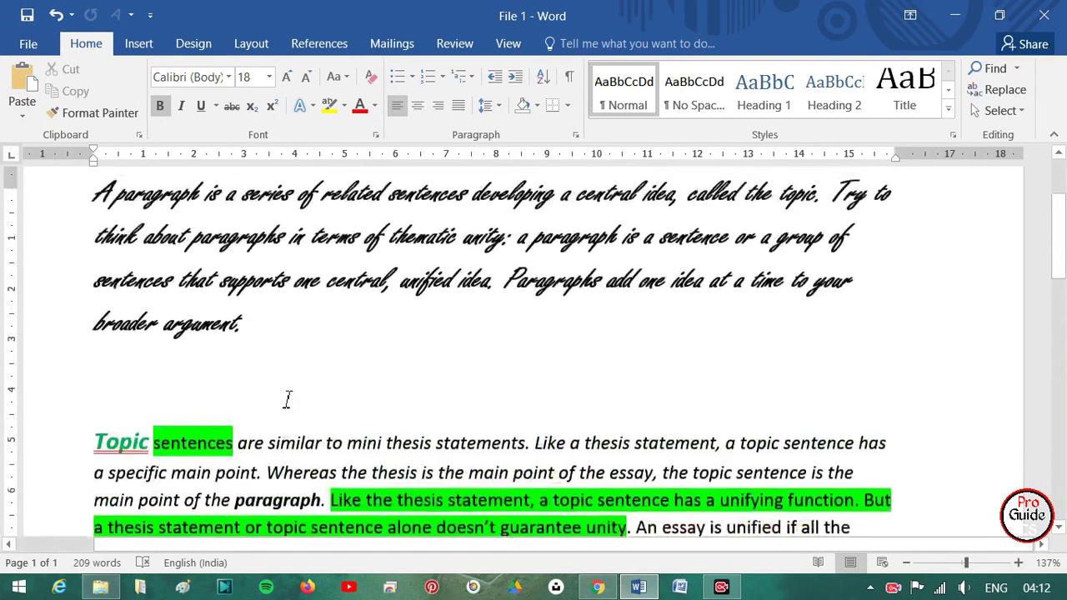
pyautogui.scroll(-2, 285, 404)
pyautogui.scroll(-4, 285, 402)
pyautogui.scroll(-1, 285, 402)
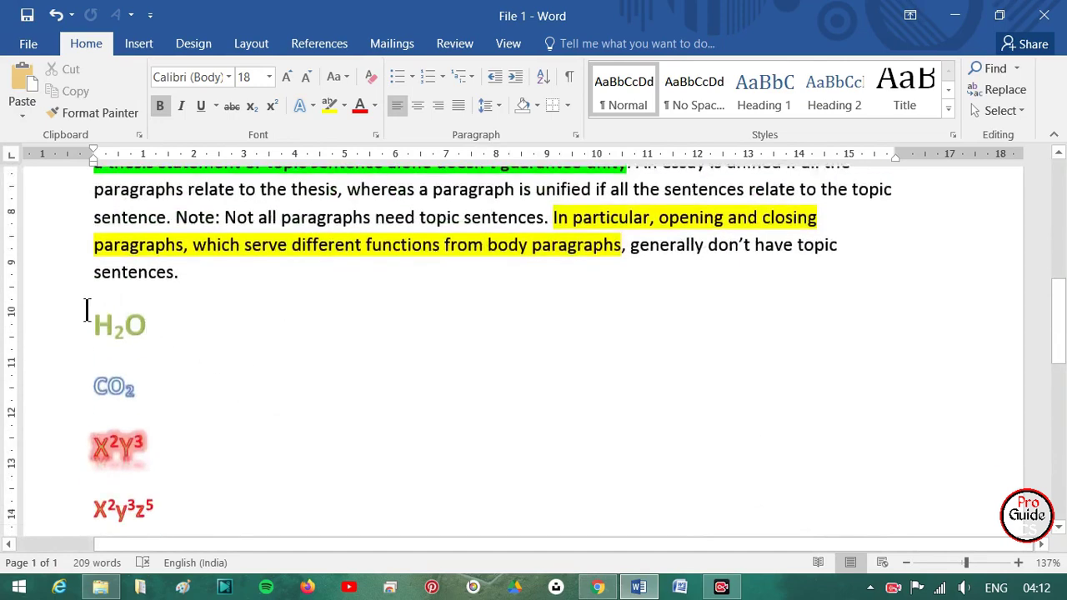
pyautogui.moveTo(89, 309); pyautogui.dragTo(140, 514)
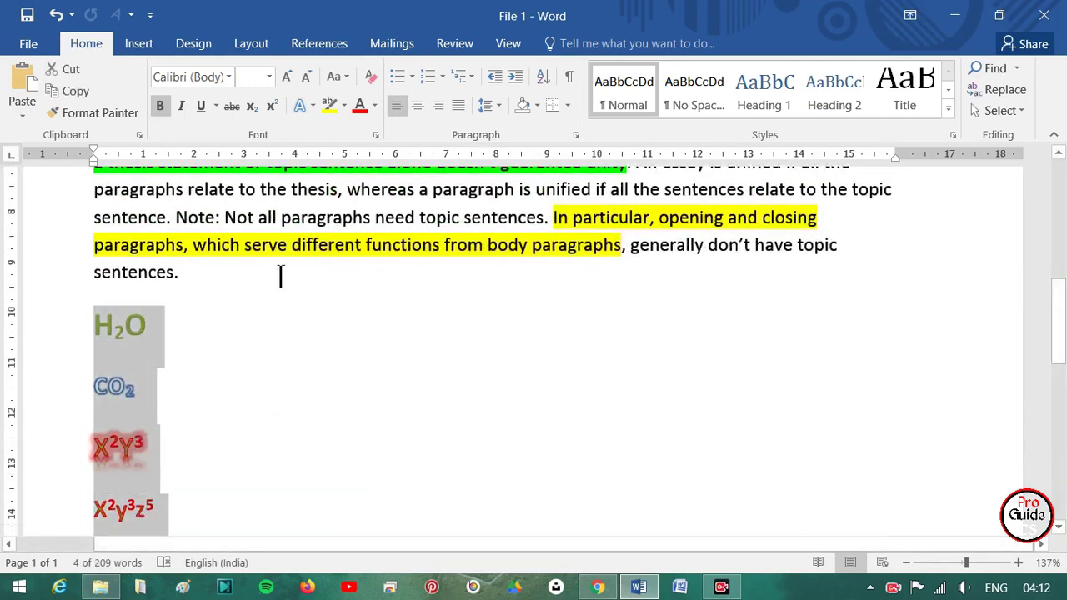
pyautogui.scroll(-3, 280, 269)
pyautogui.scroll(2, 316, 208)
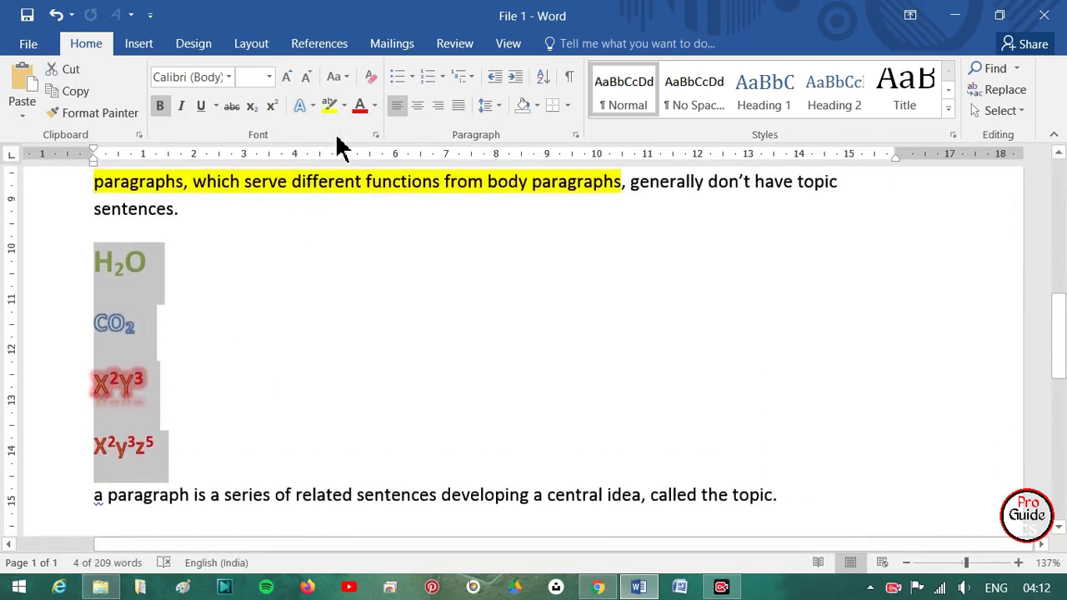
# Give the selected formula lines arrowhead bullets.
pyautogui.click(412, 76)
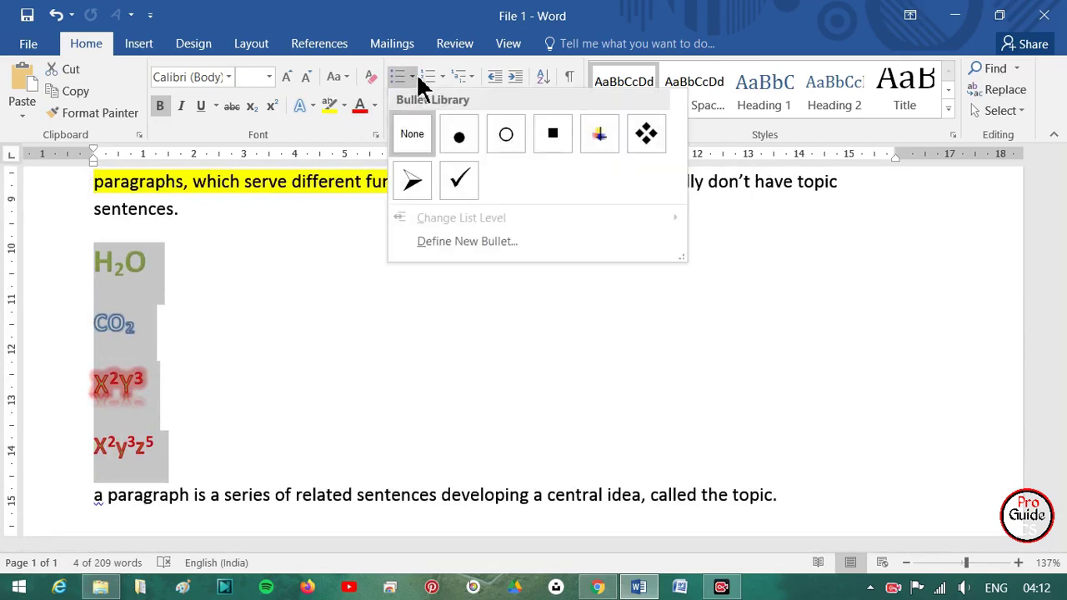
pyautogui.click(415, 180)
pyautogui.click(431, 346)
pyautogui.scroll(-1, 431, 345)
pyautogui.scroll(-2, 431, 345)
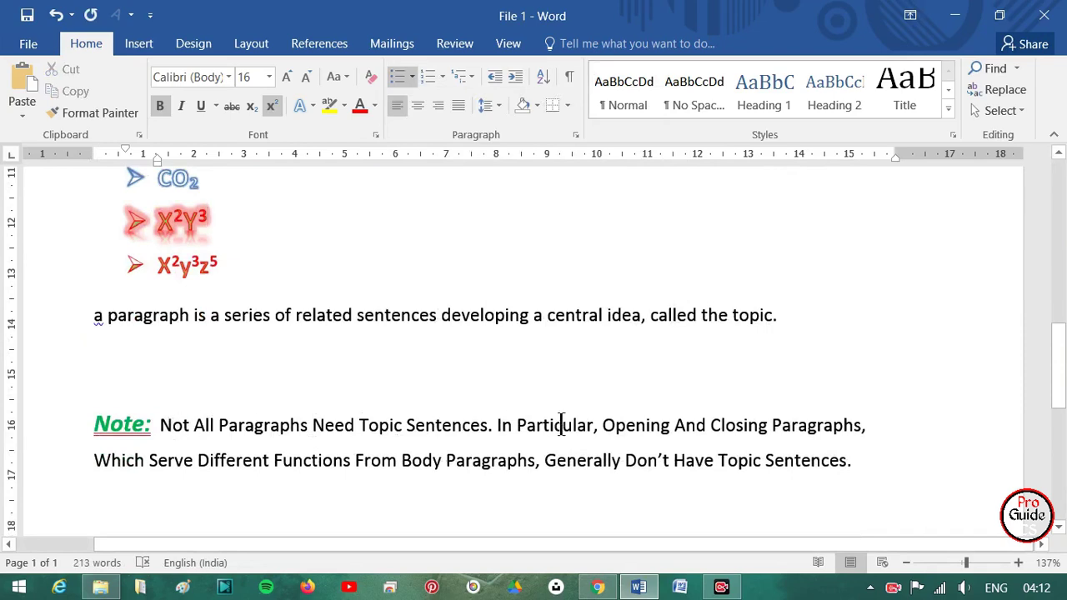
# Break the Note text so 'Not', 'In Particular' and 'Which' each start a new line.
pyautogui.click(493, 427)
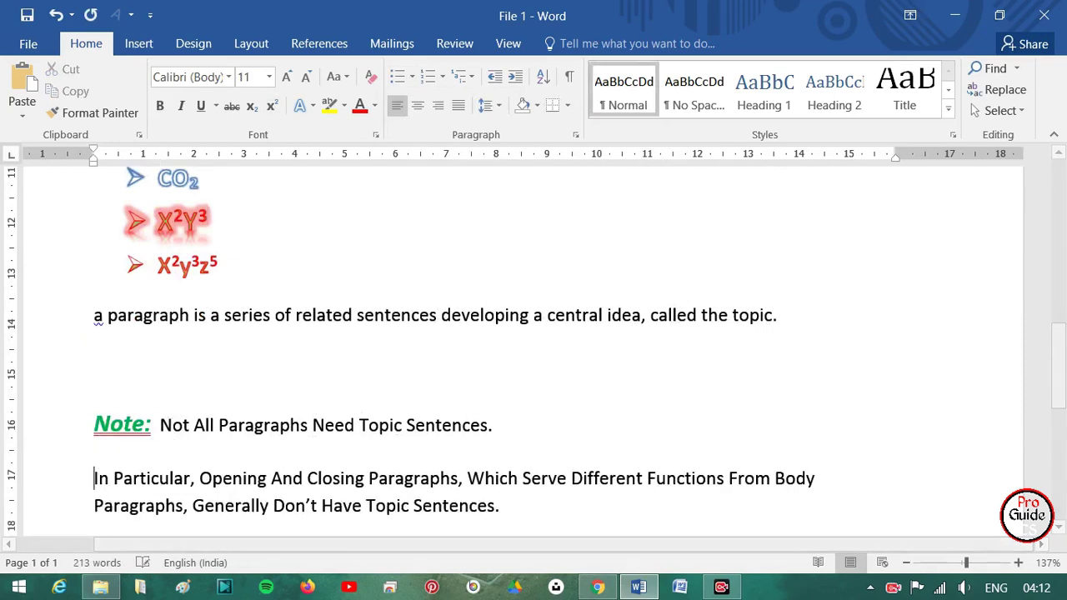
pyautogui.press('Return')
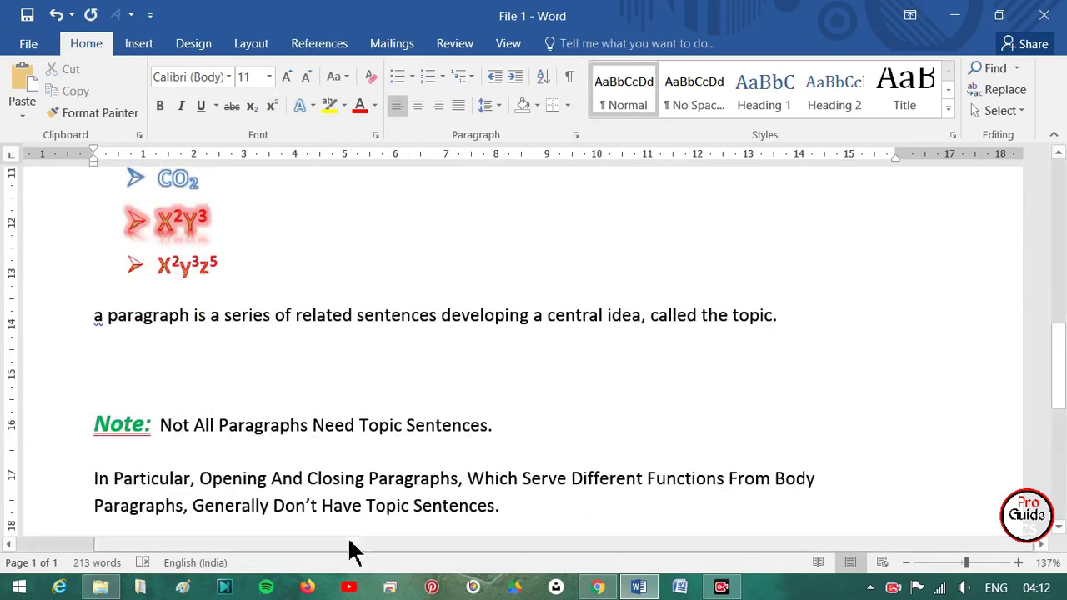
pyautogui.click(465, 479)
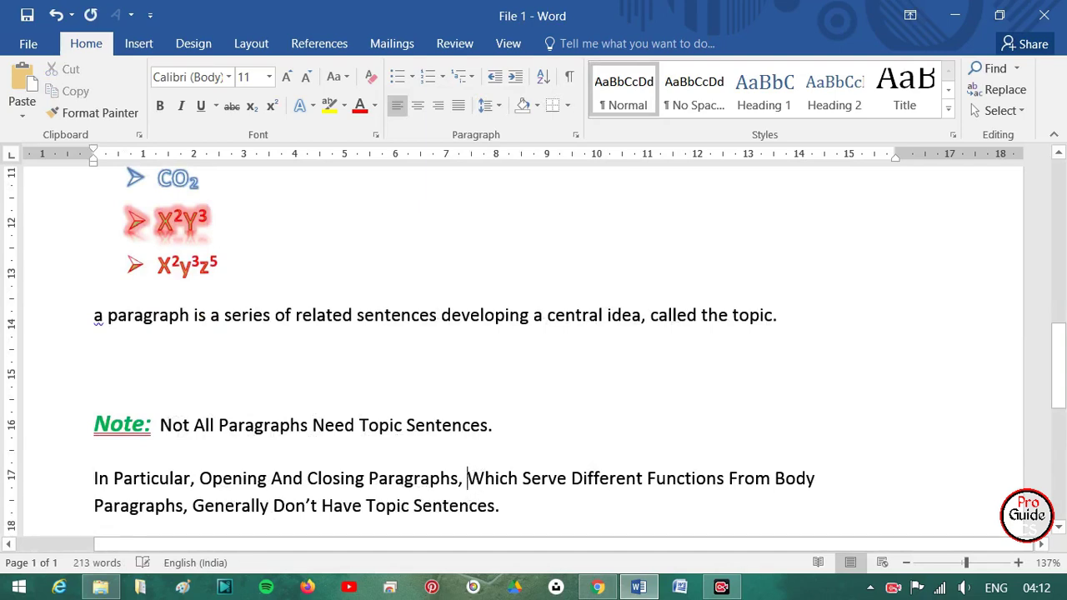
pyautogui.press('Return')
pyautogui.scroll(-1, 317, 440)
pyautogui.click(159, 361)
pyautogui.press('Return')
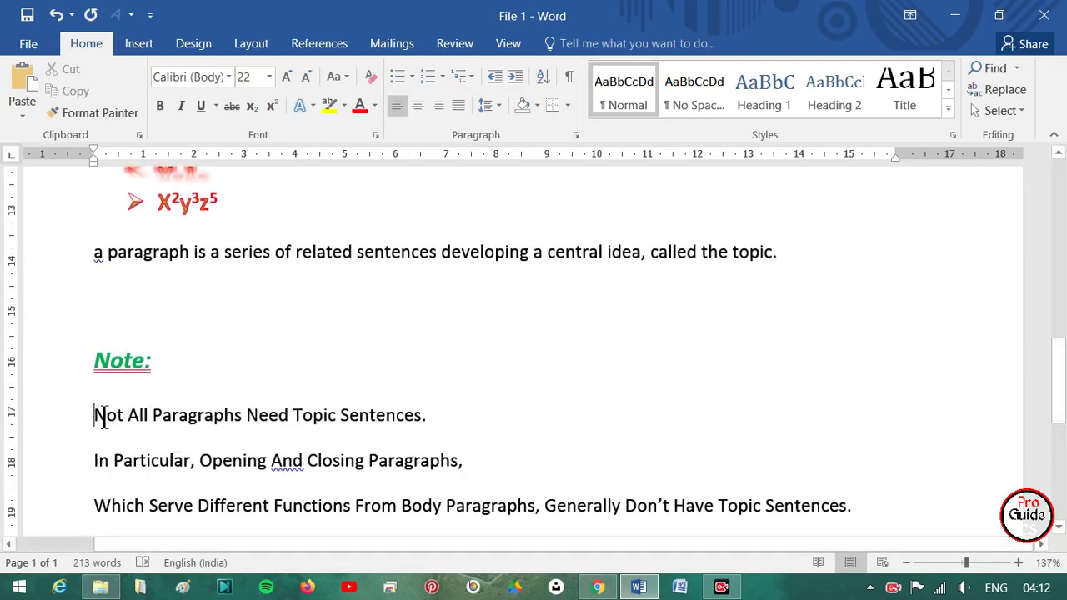
# Move the 'Generally' sentence onto its own line as well.
pyautogui.moveTo(100, 417); pyautogui.dragTo(847, 521)
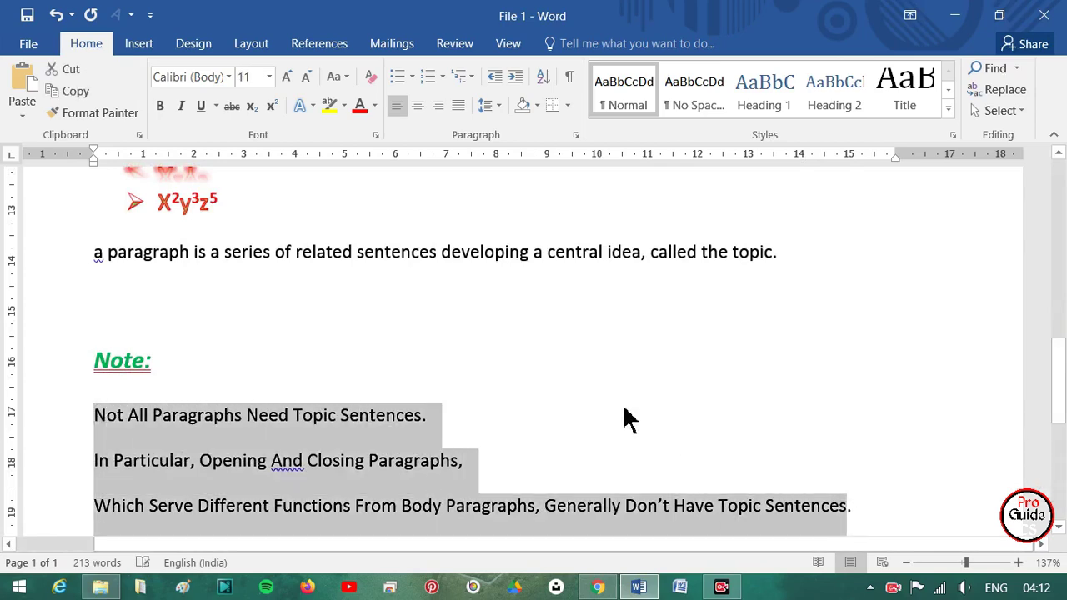
pyautogui.click(412, 77)
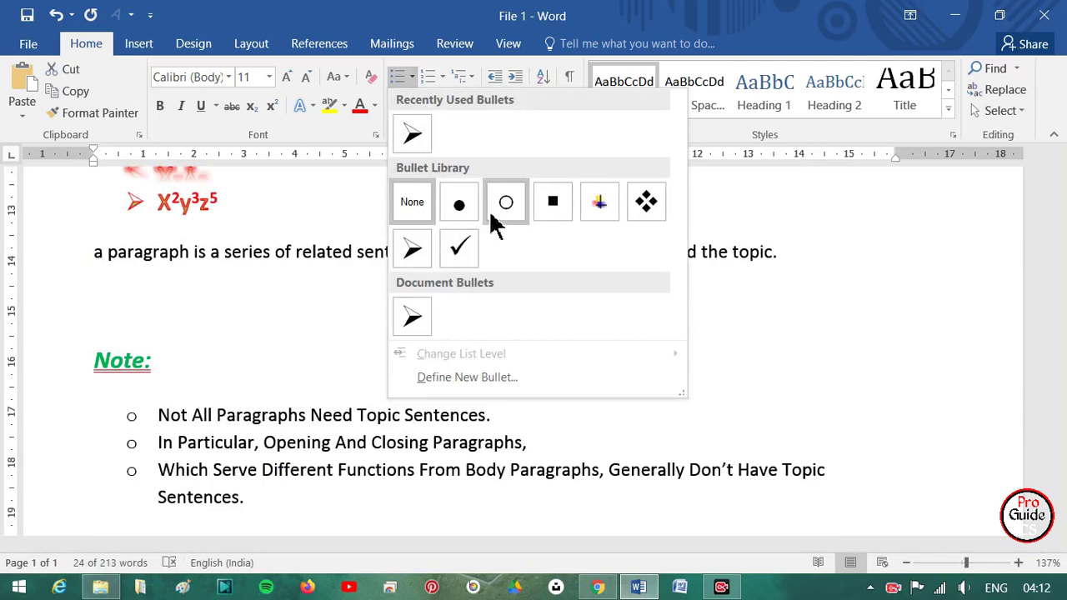
pyautogui.click(623, 505)
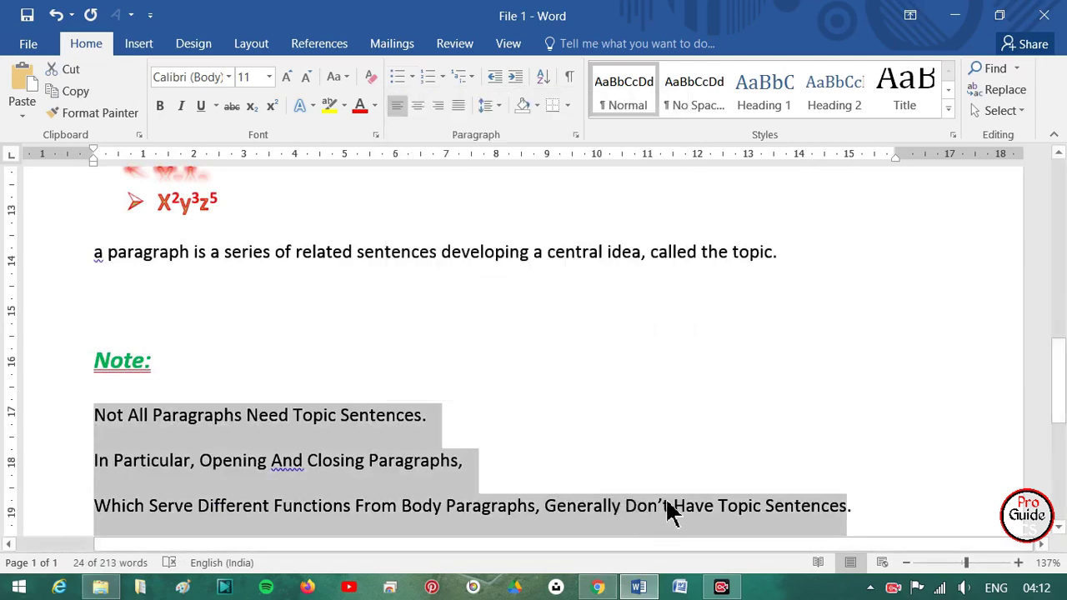
pyautogui.click(544, 505)
pyautogui.press('Return')
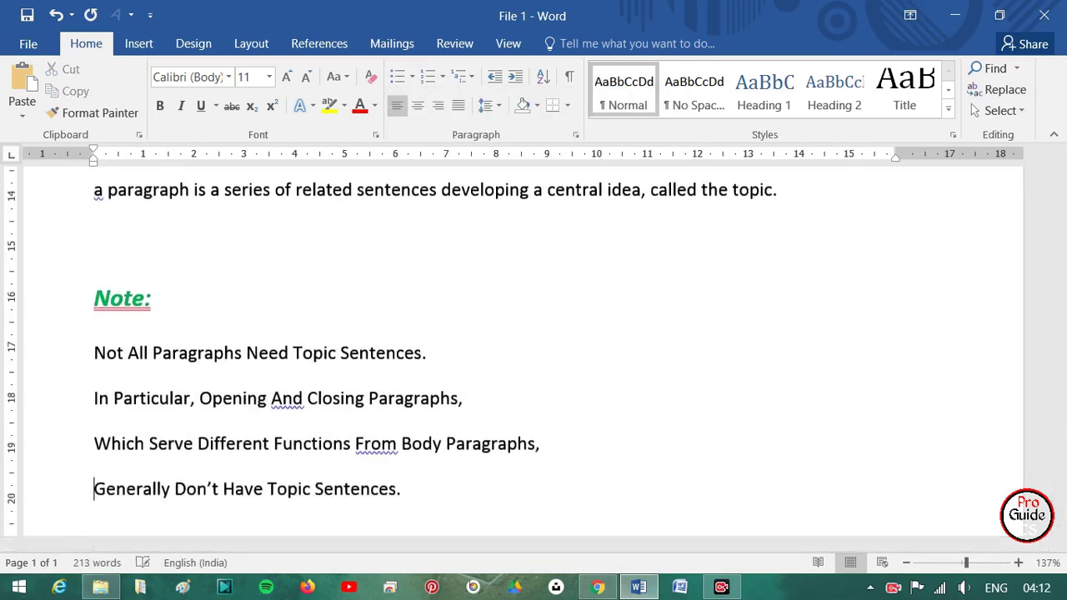
# Bullet the four Note lines with filled round bullets, replacing a brief diamond-bullet try.
pyautogui.moveTo(431, 495); pyautogui.dragTo(42, 372)
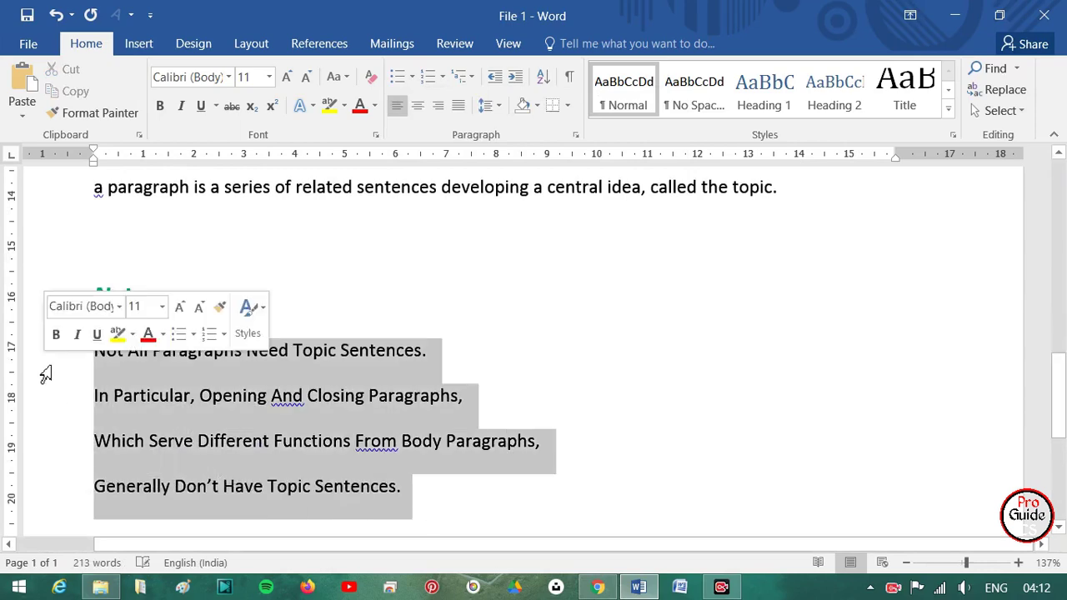
pyautogui.click(413, 78)
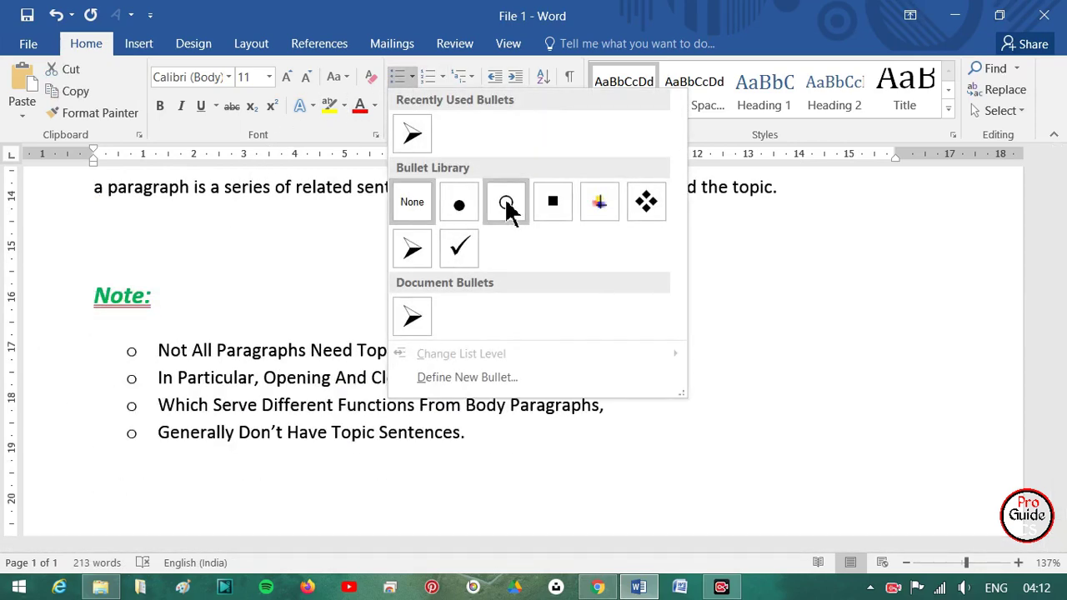
pyautogui.click(647, 204)
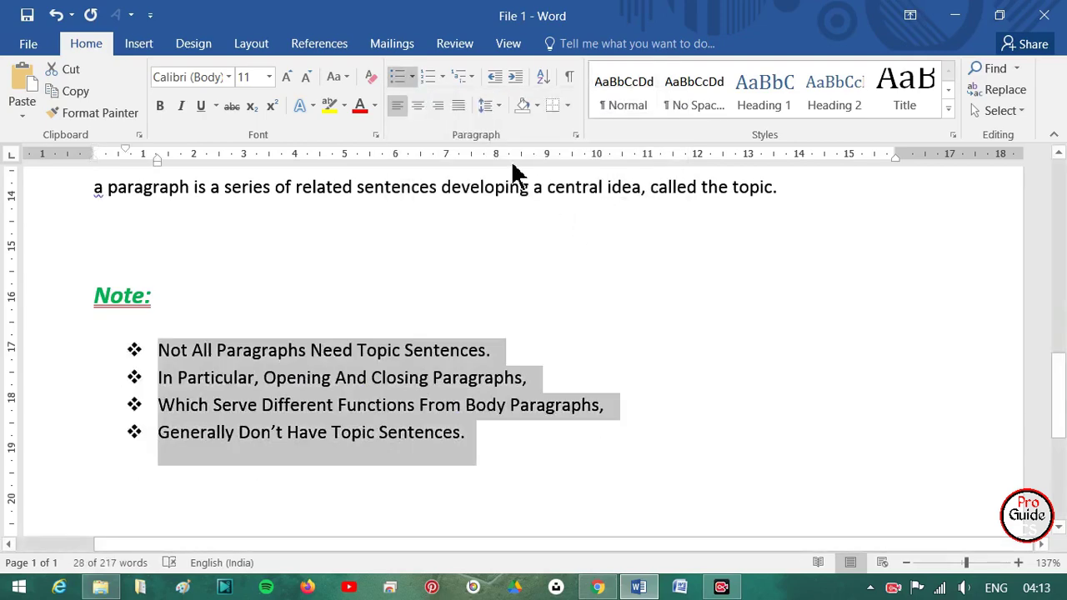
pyautogui.click(412, 78)
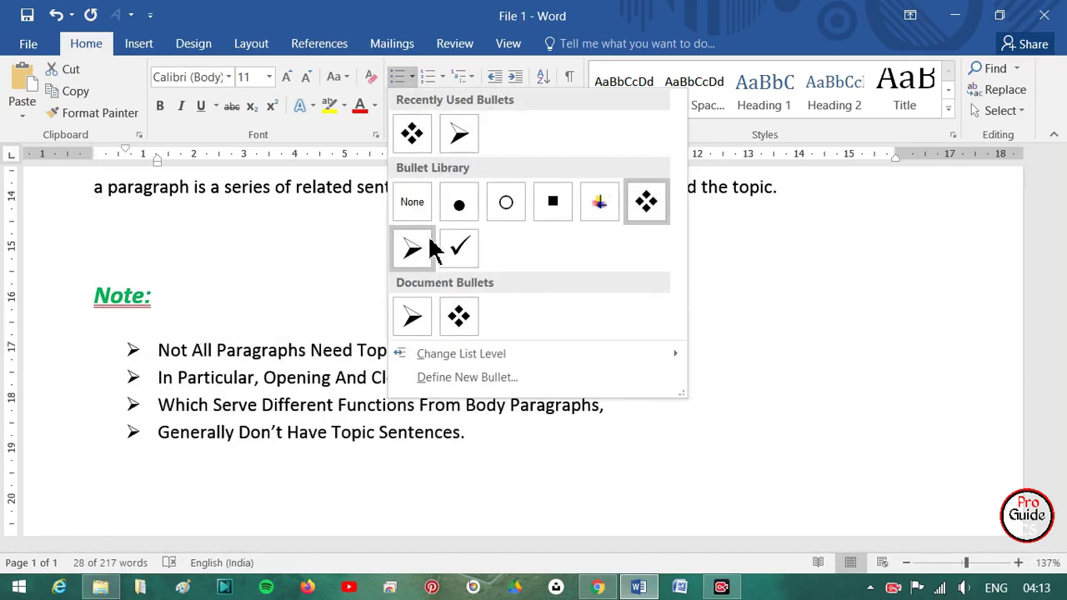
pyautogui.click(471, 215)
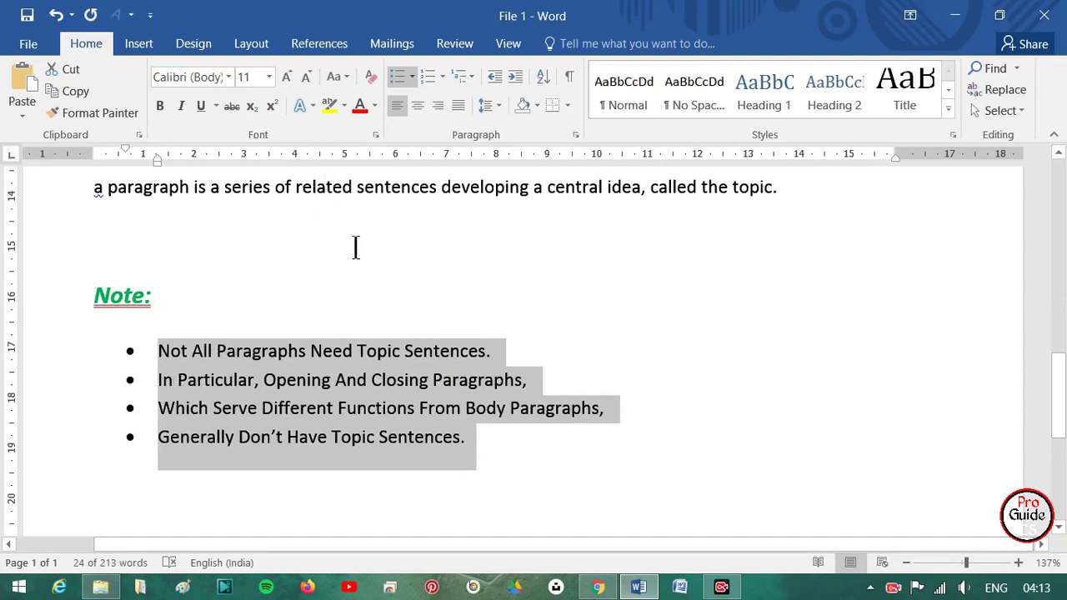
# Letter the four Note lines a. through d. after briefly trying 1. 2. 3. numbering.
pyautogui.click(442, 77)
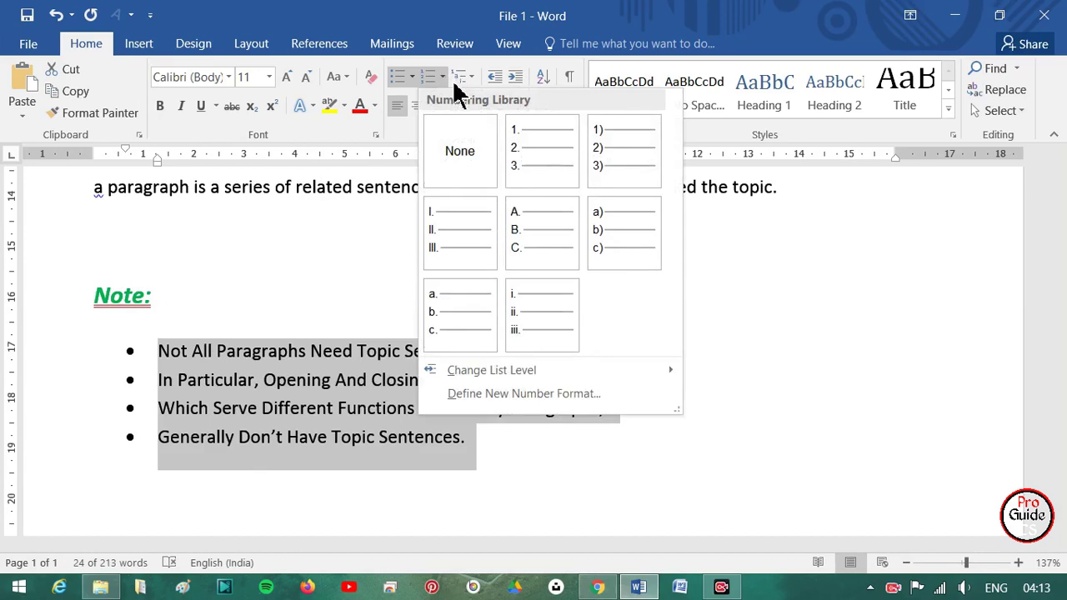
pyautogui.click(575, 154)
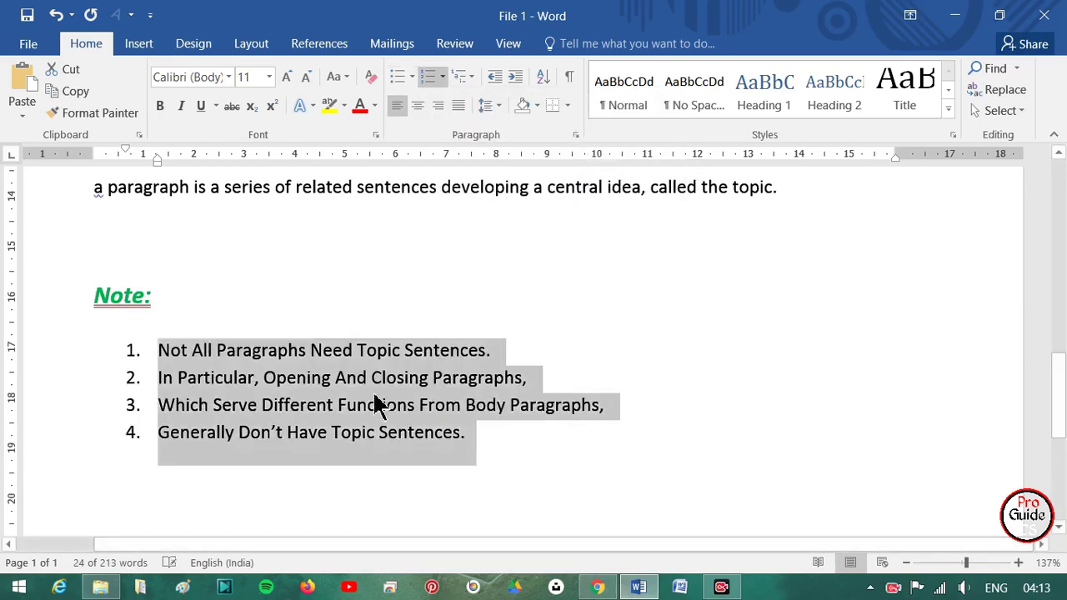
pyautogui.click(433, 80)
pyautogui.click(443, 77)
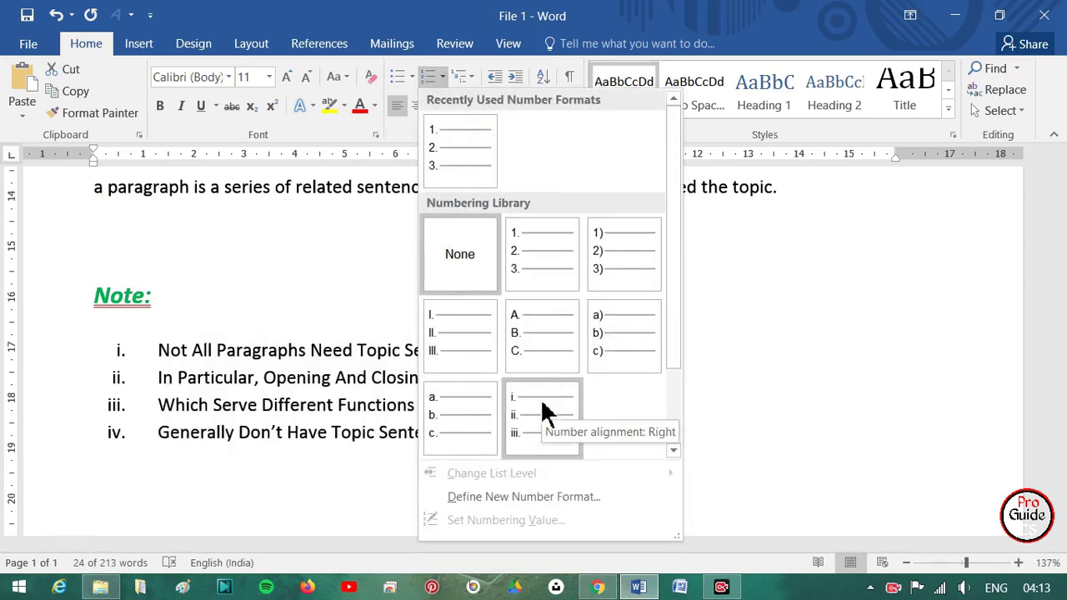
pyautogui.click(458, 412)
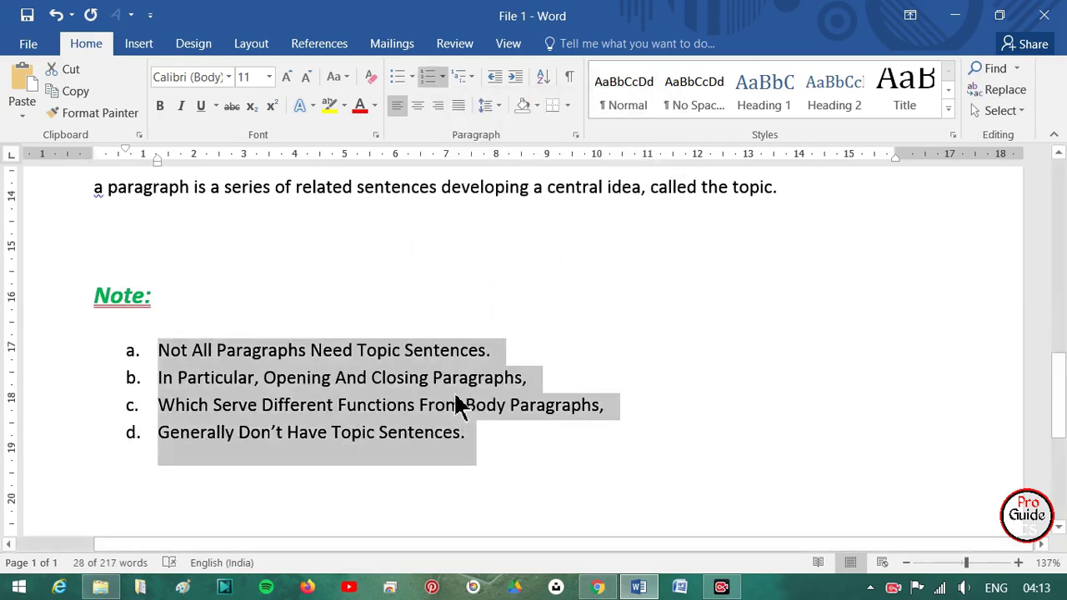
pyautogui.scroll(2, 458, 383)
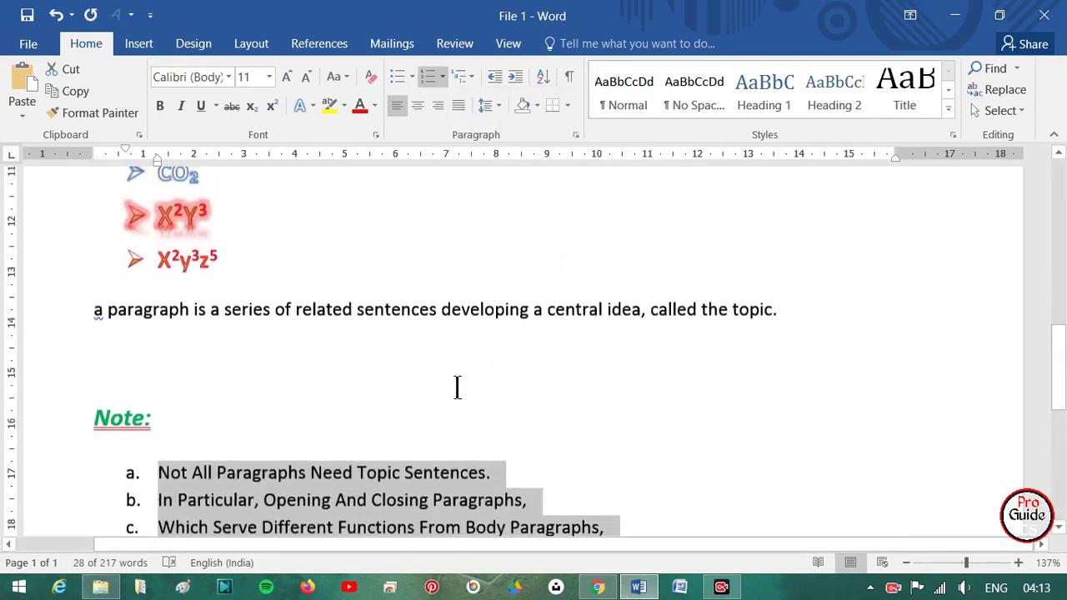
pyautogui.scroll(3, 445, 231)
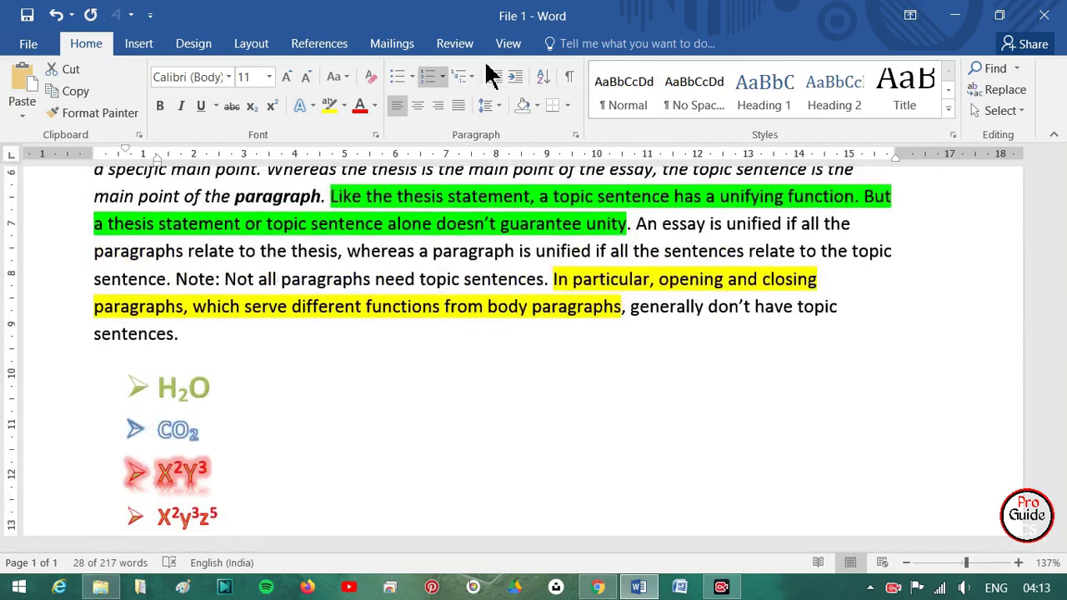
# Copy the sentence 'a paragraph is a series… called the topic.'.
pyautogui.click(471, 77)
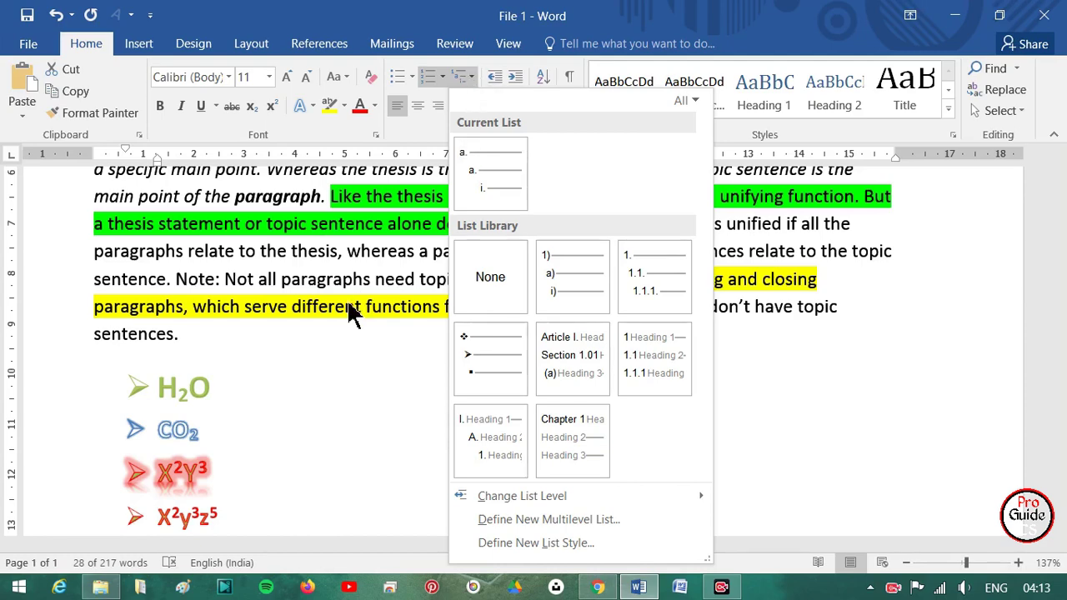
pyautogui.click(331, 333)
pyautogui.scroll(-2, 427, 327)
pyautogui.scroll(-3, 428, 327)
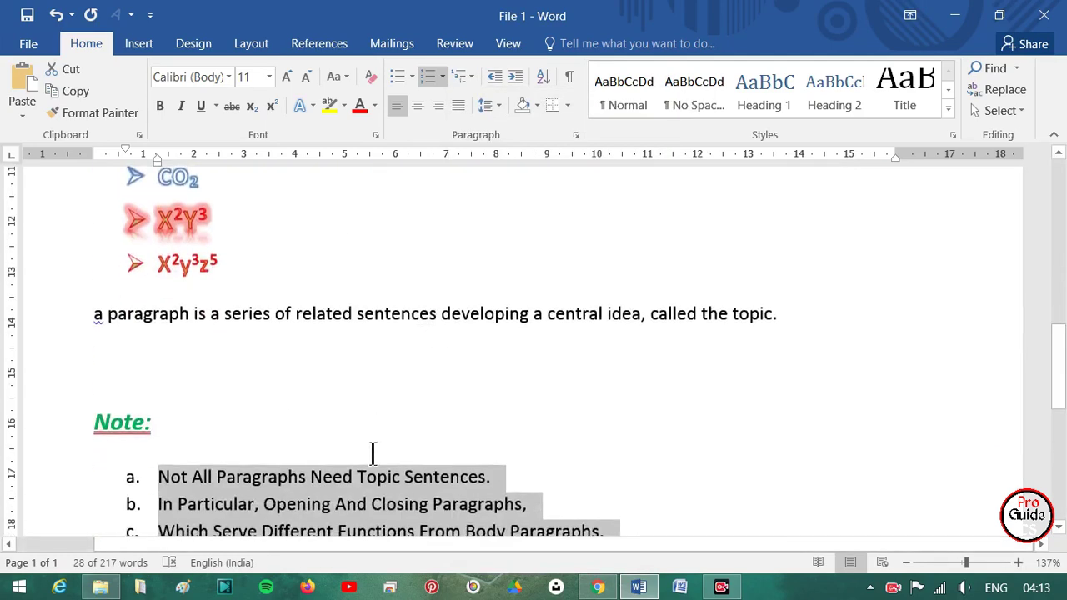
pyautogui.click(319, 414)
pyautogui.moveTo(108, 321); pyautogui.dragTo(775, 329)
pyautogui.hotkey('ctrl', 'c')
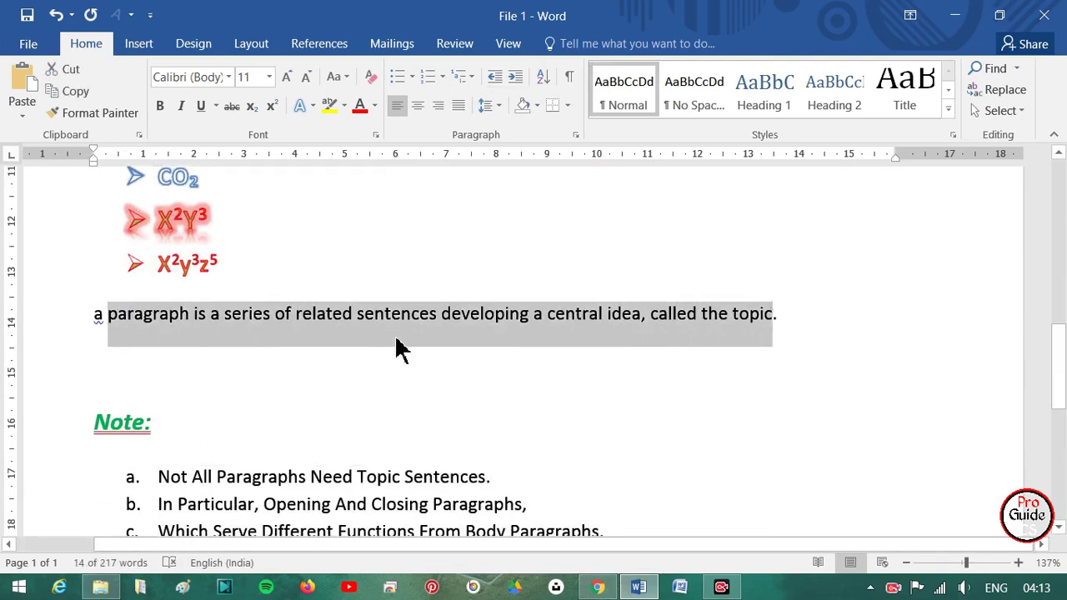
pyautogui.scroll(3, 396, 339)
# Paste the copied sentence into a new paragraph after 'sentences.'.
pyautogui.click(191, 358)
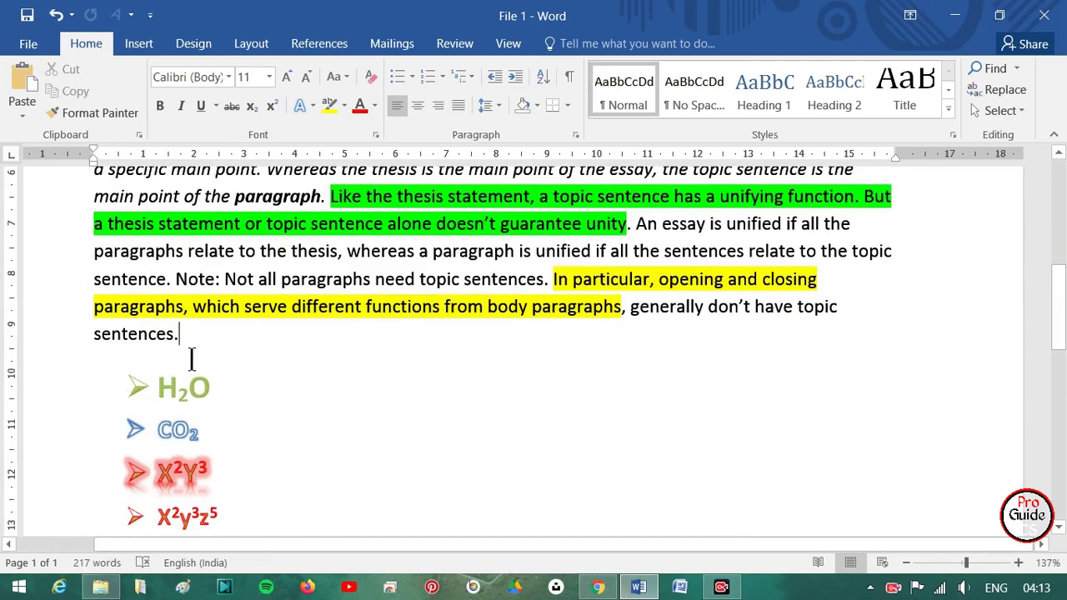
pyautogui.press('Return')
pyautogui.hotkey('ctrl', 'v')
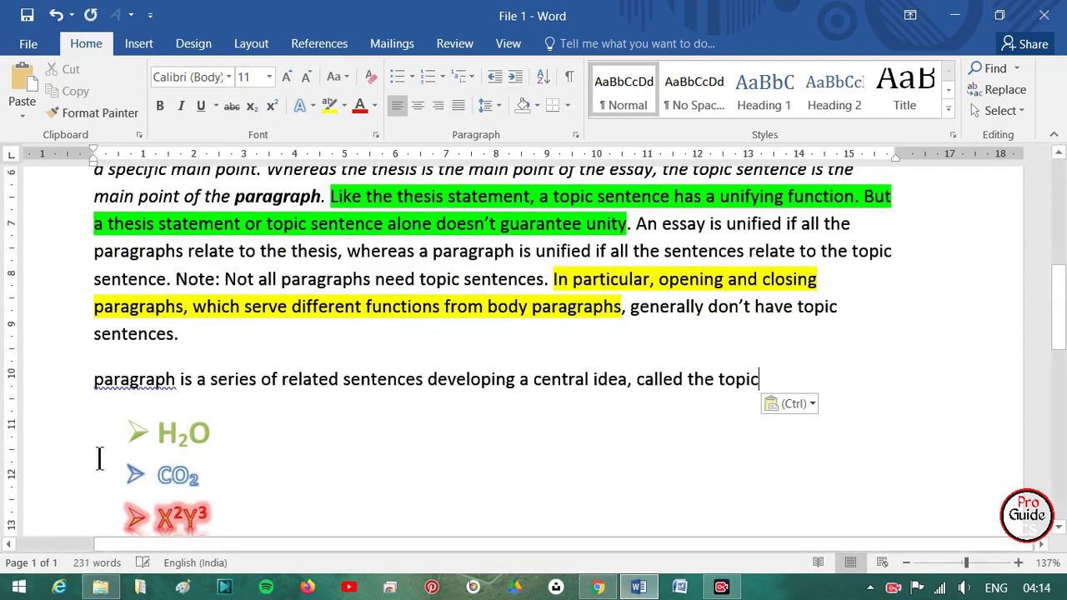
pyautogui.scroll(-1, 198, 402)
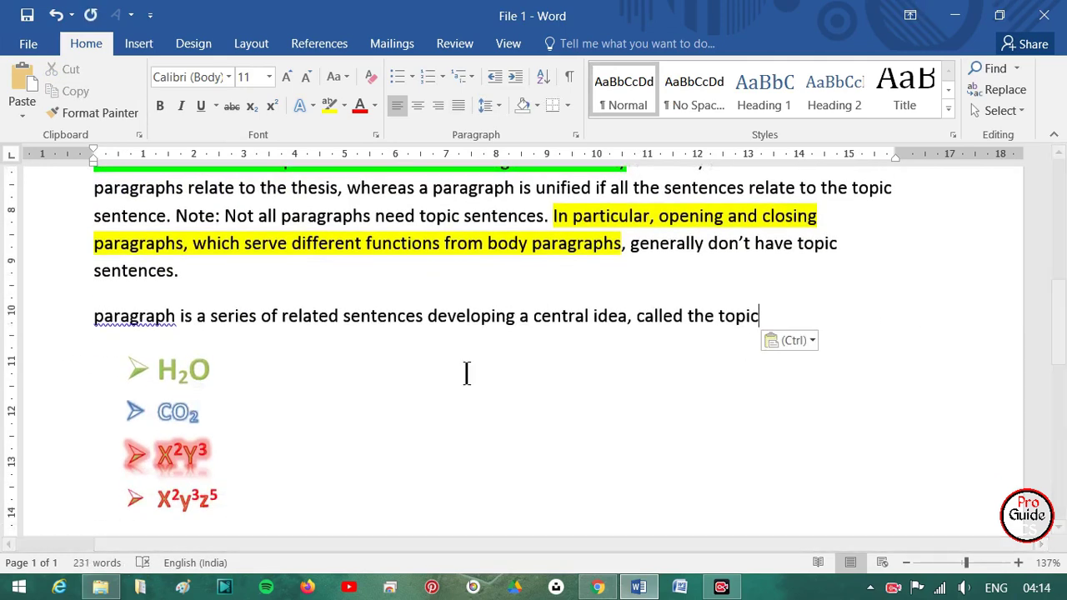
# Capitalise the pasted sentence's first letter so it begins 'Paragraph'.
pyautogui.click(103, 317)
pyautogui.press('BackSpace')
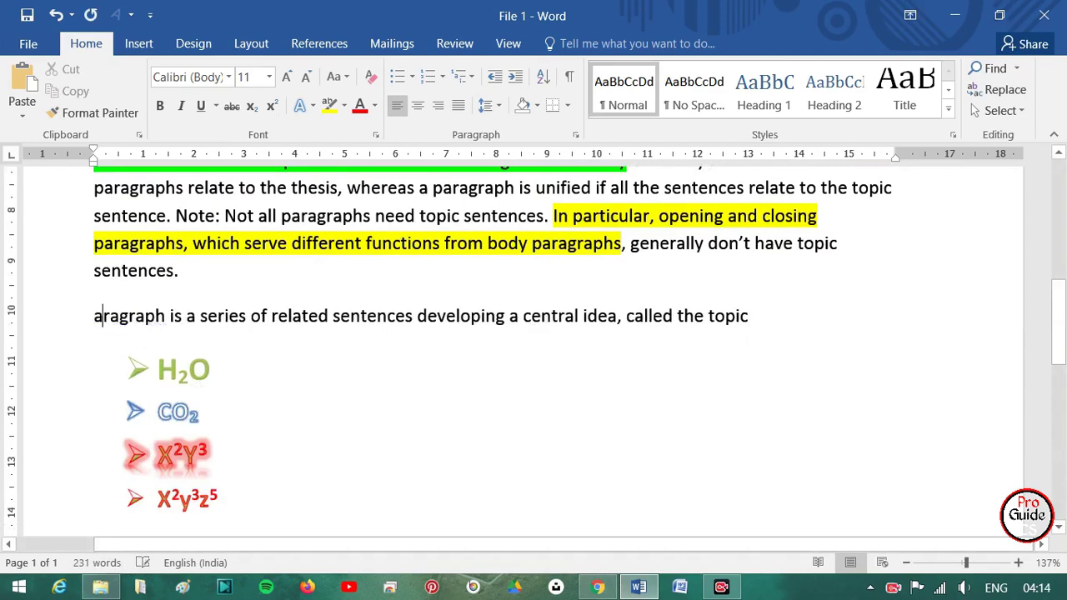
pyautogui.write('P')
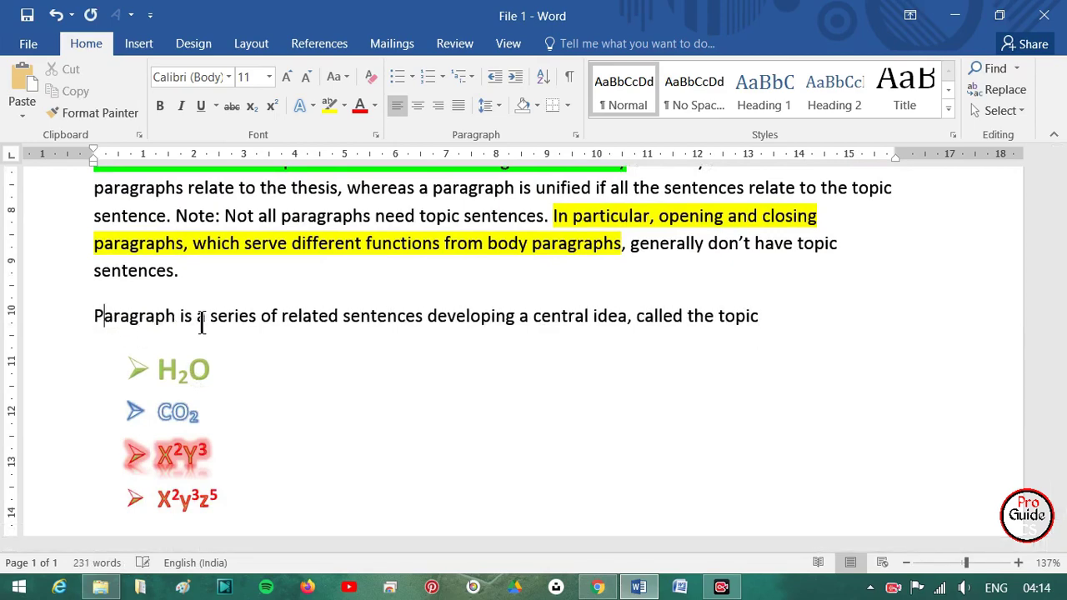
pyautogui.scroll(-1, 175, 366)
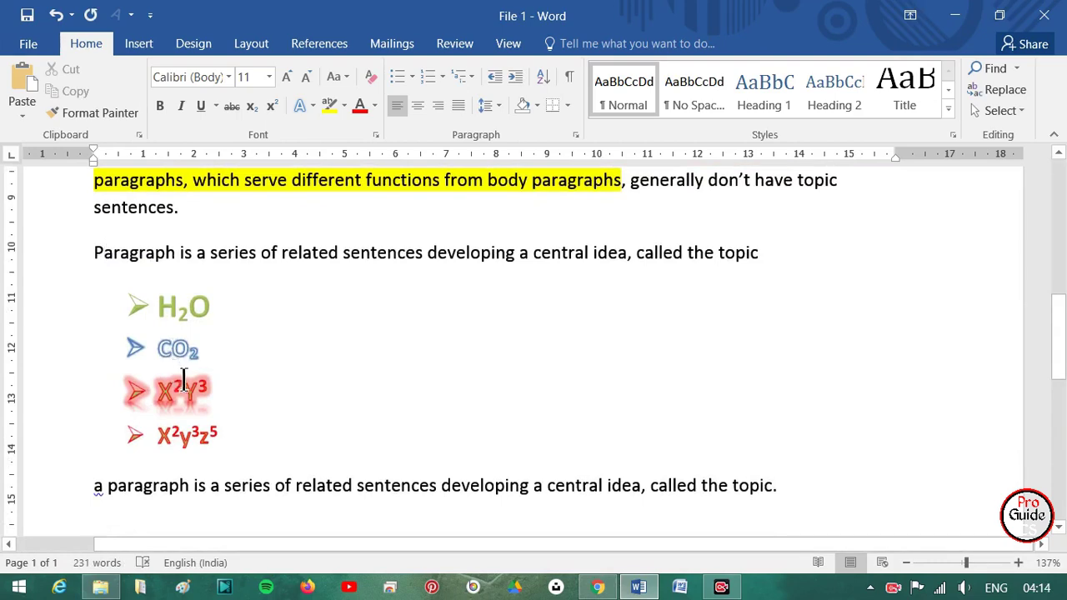
pyautogui.click(97, 255)
pyautogui.moveTo(249, 458); pyautogui.dragTo(66, 245)
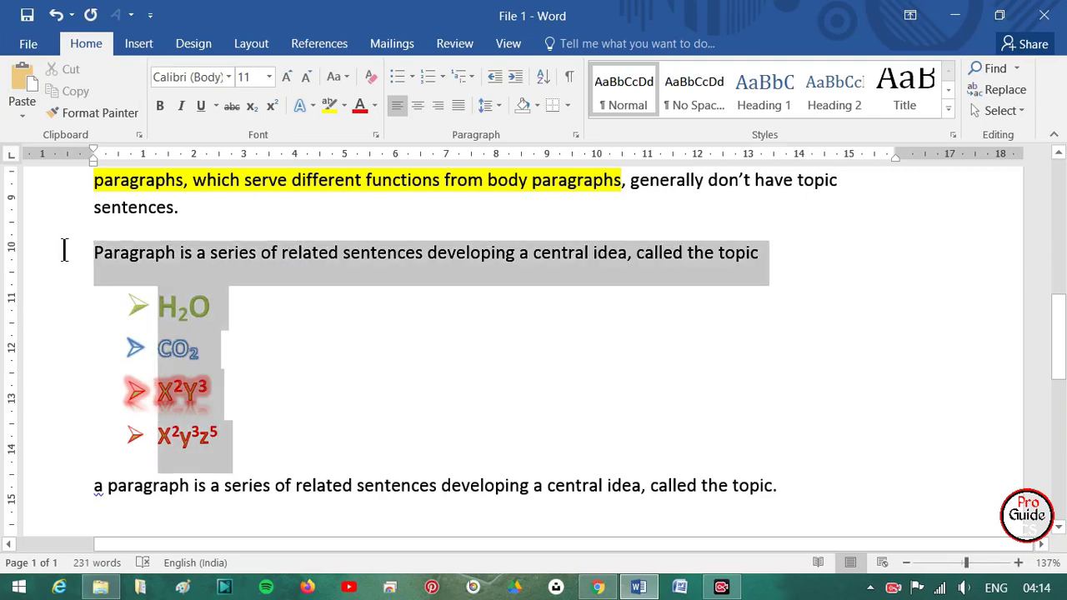
pyautogui.click(468, 75)
pyautogui.moveTo(573, 277)
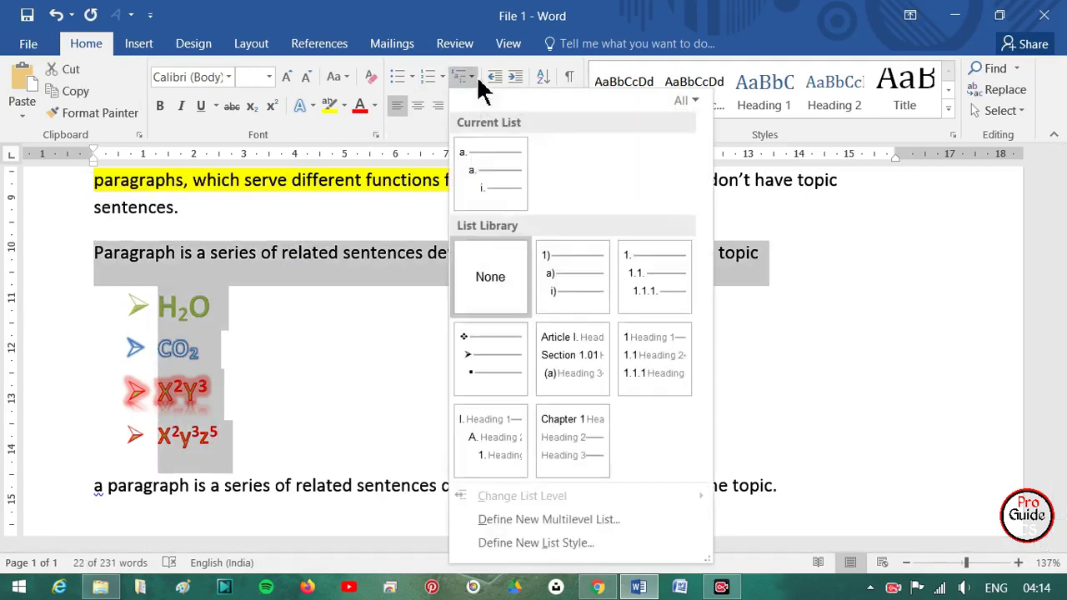
pyautogui.click(555, 274)
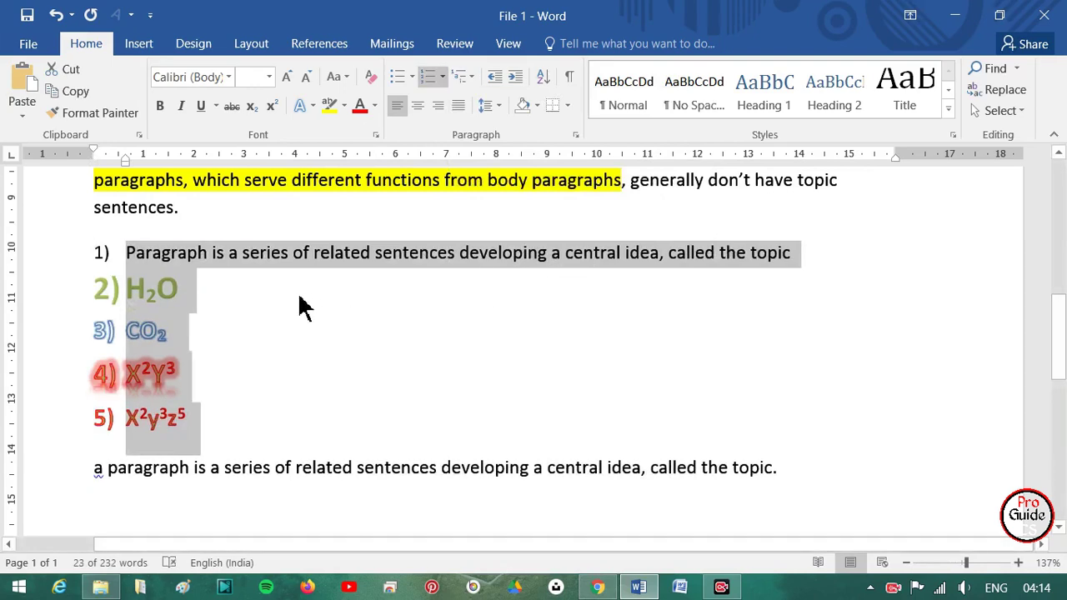
pyautogui.click(134, 297)
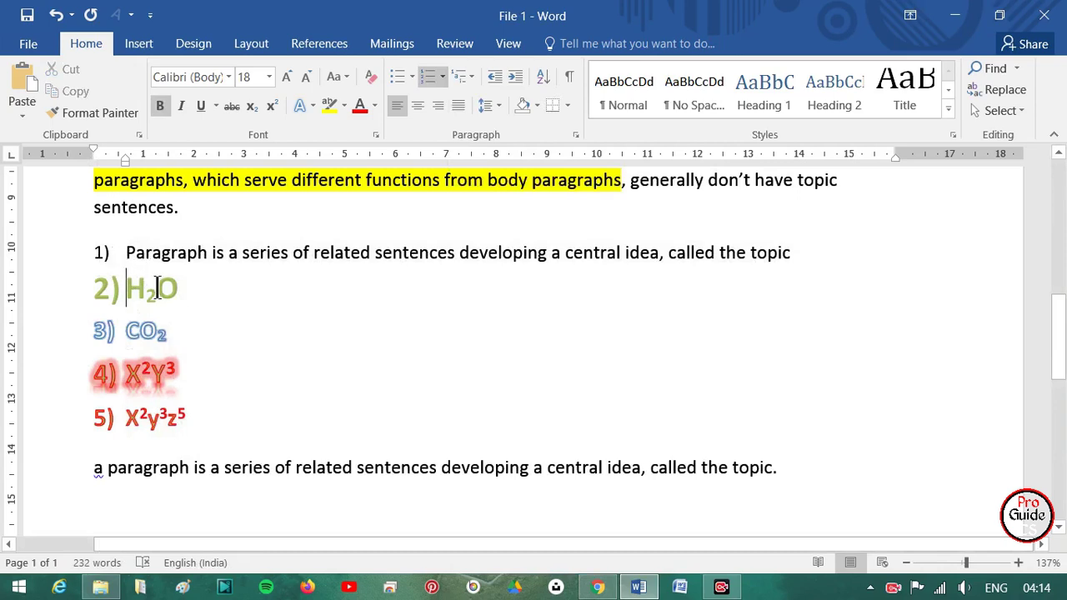
pyautogui.hotkey('ctrl', 'z')
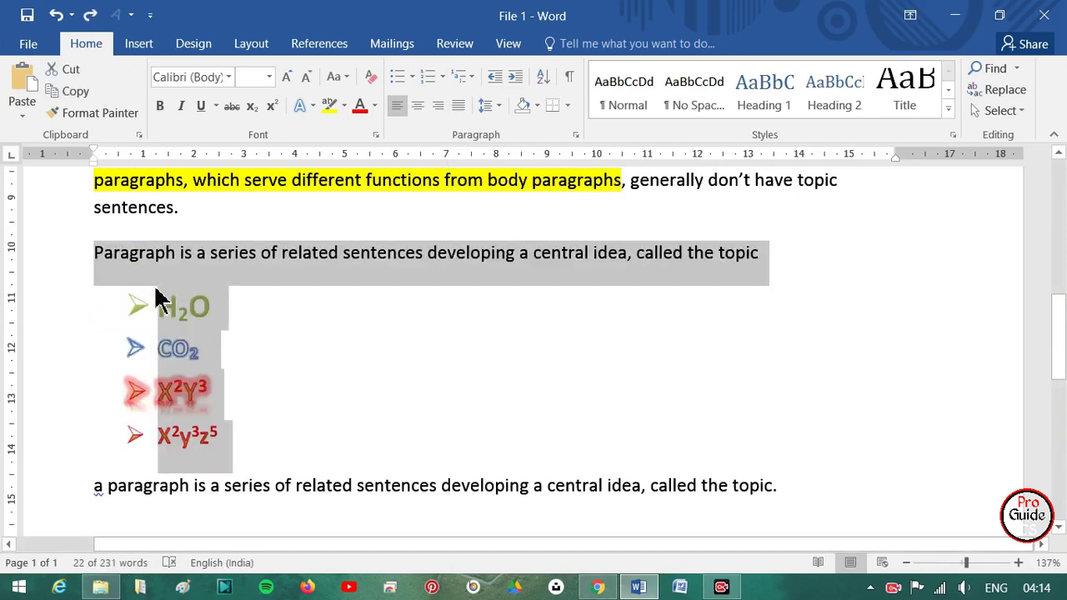
# Remove the arrow bullets and indents from H₂O, CO₂ and X²Y³.
pyautogui.click(157, 306)
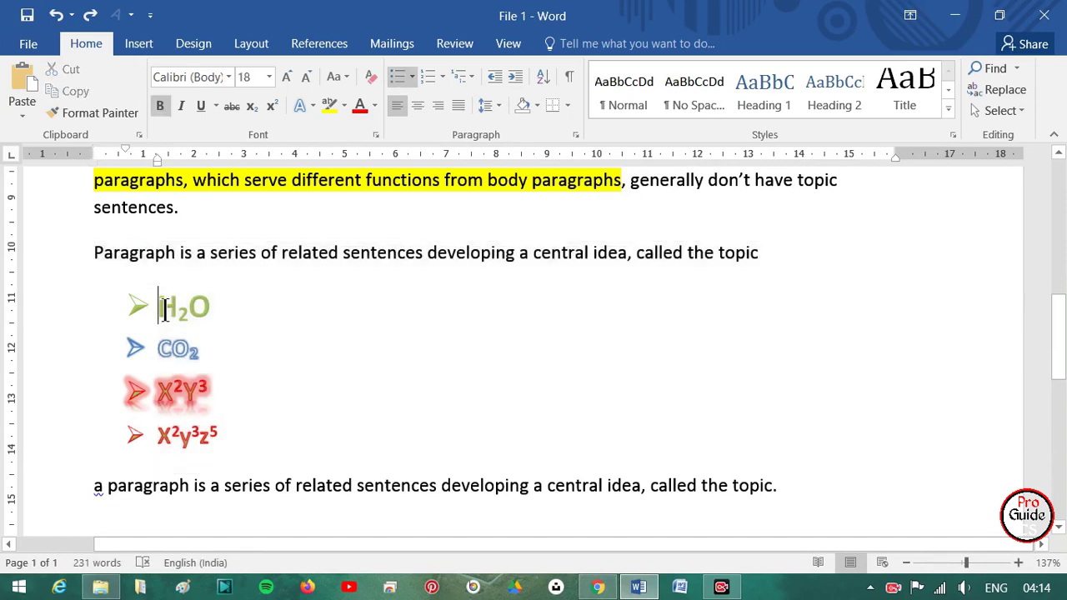
pyautogui.press('BackSpace')
pyautogui.press('BackSpace')
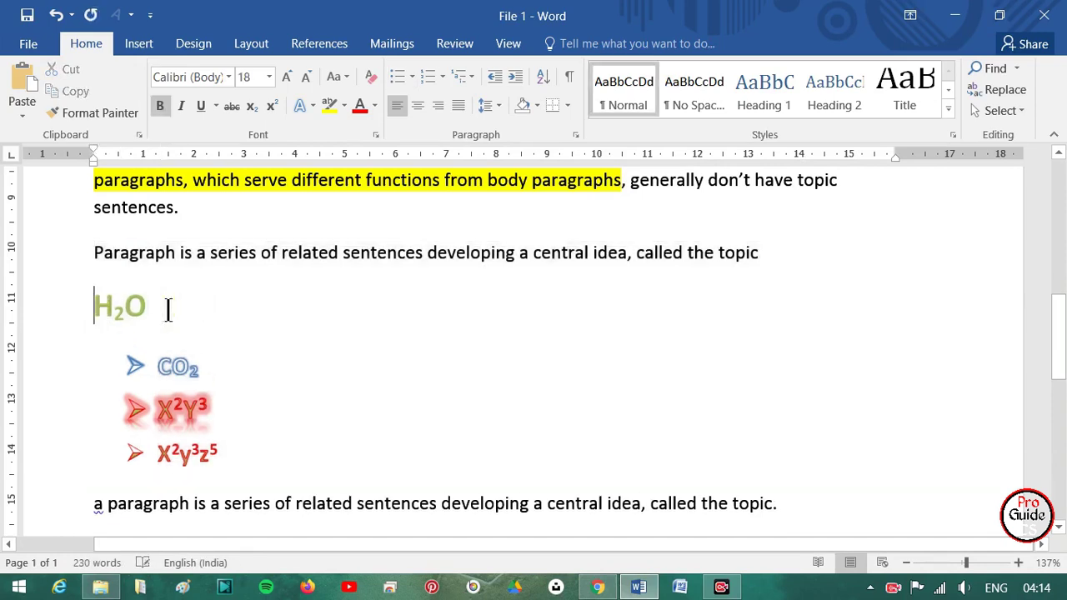
pyautogui.click(159, 367)
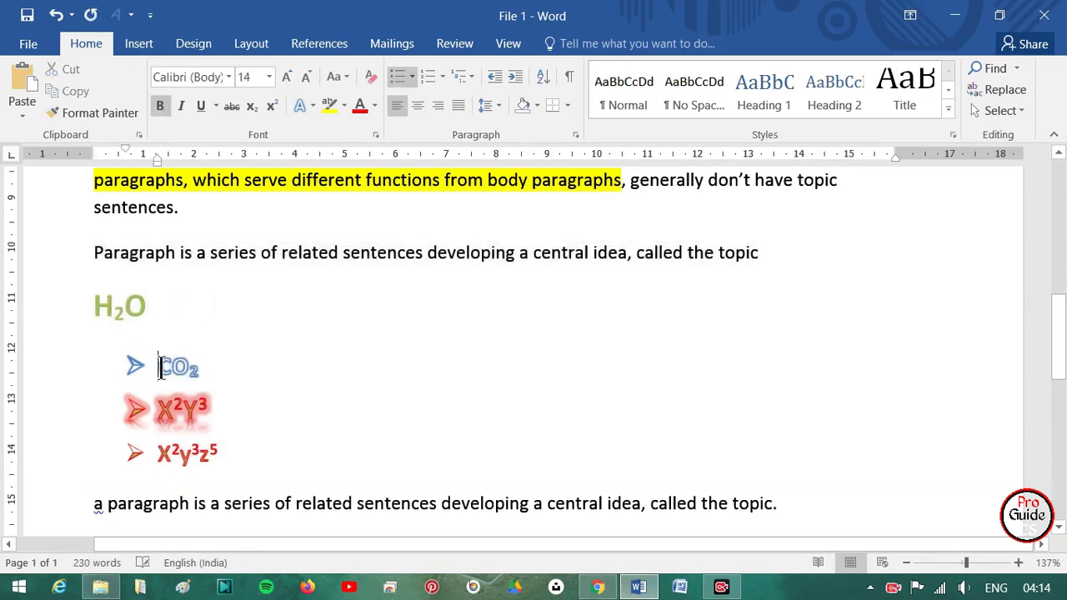
pyautogui.press('BackSpace')
pyautogui.press('BackSpace')
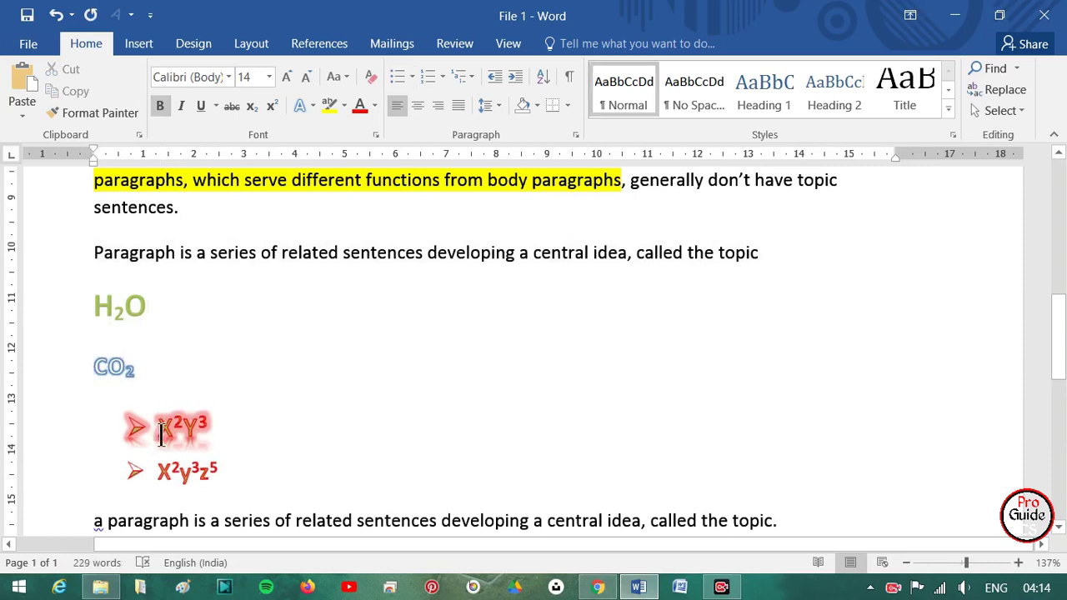
pyautogui.click(159, 428)
pyautogui.press('BackSpace')
pyautogui.press('BackSpace')
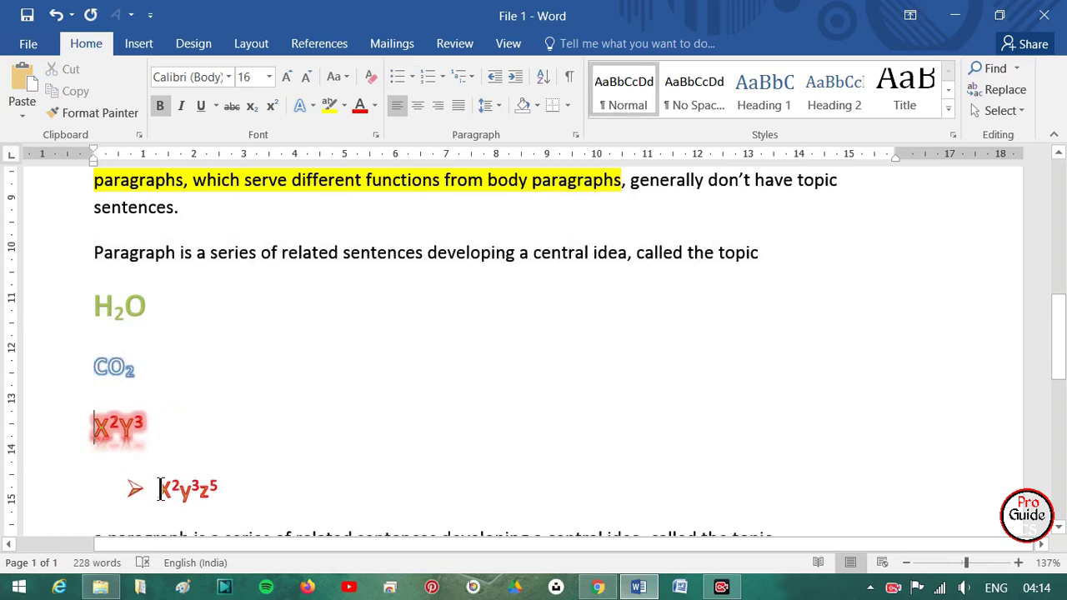
# Remove the bullet from X²y³z⁵ and put X²Y³ back on its own line.
pyautogui.press('BackSpace')
pyautogui.click(160, 483)
pyautogui.press('BackSpace')
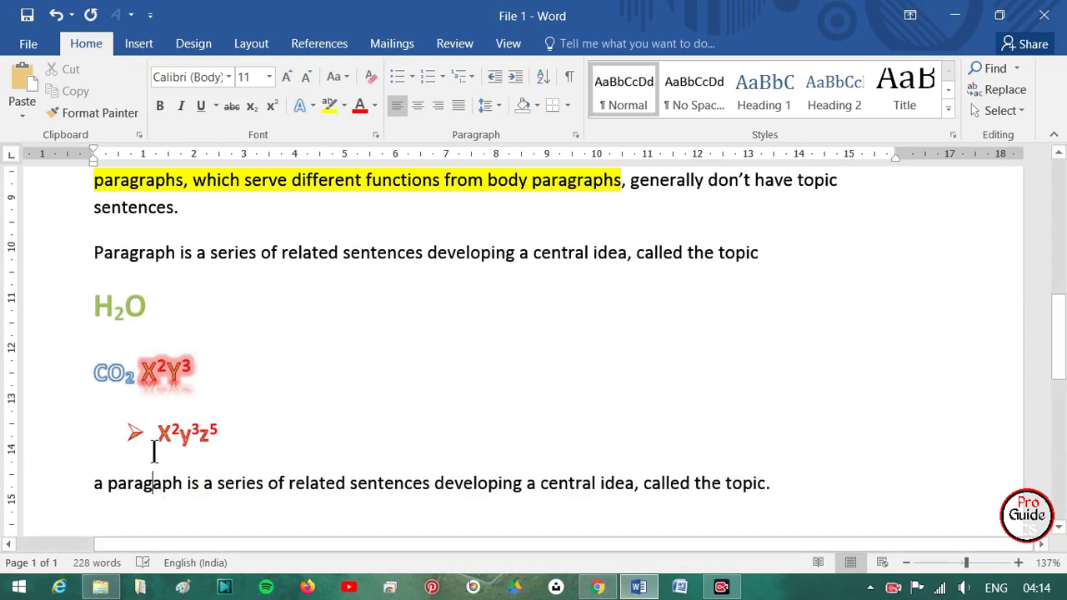
pyautogui.press('BackSpace')
pyautogui.click(166, 433)
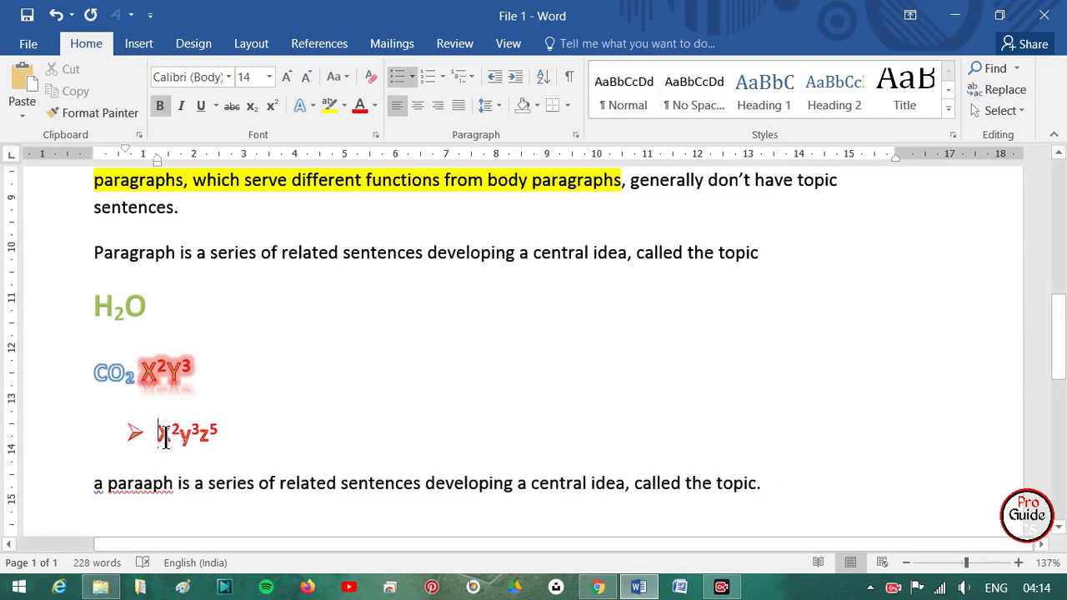
pyautogui.press('BackSpace')
pyautogui.press('BackSpace')
pyautogui.click(134, 373)
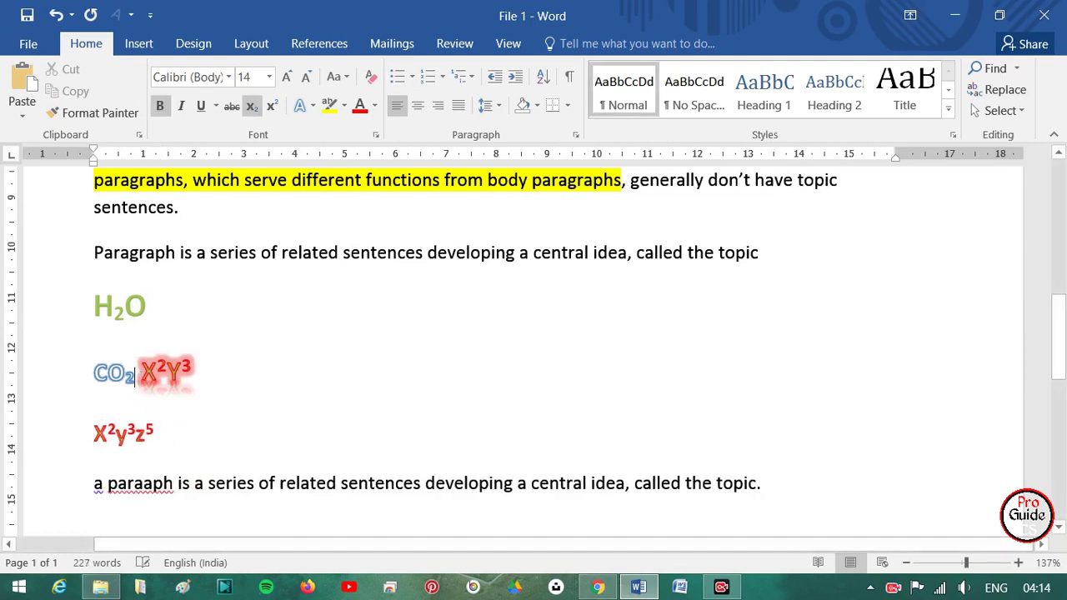
pyautogui.press('Return')
# Indent H₂O, CO₂ and X²Y³ by one tab stop each.
pyautogui.click(96, 305)
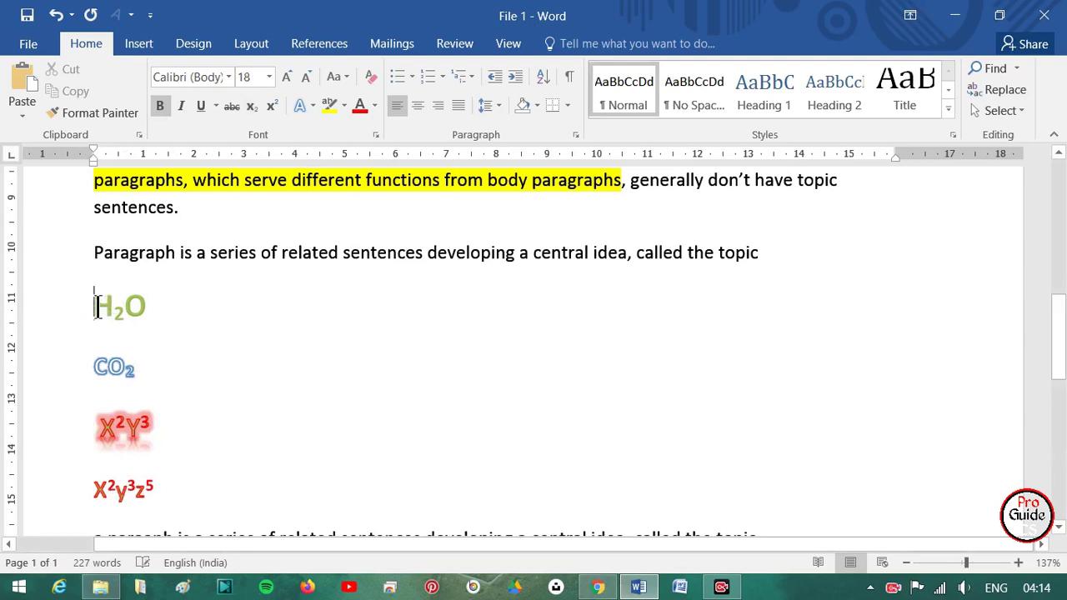
pyautogui.press('Tab')
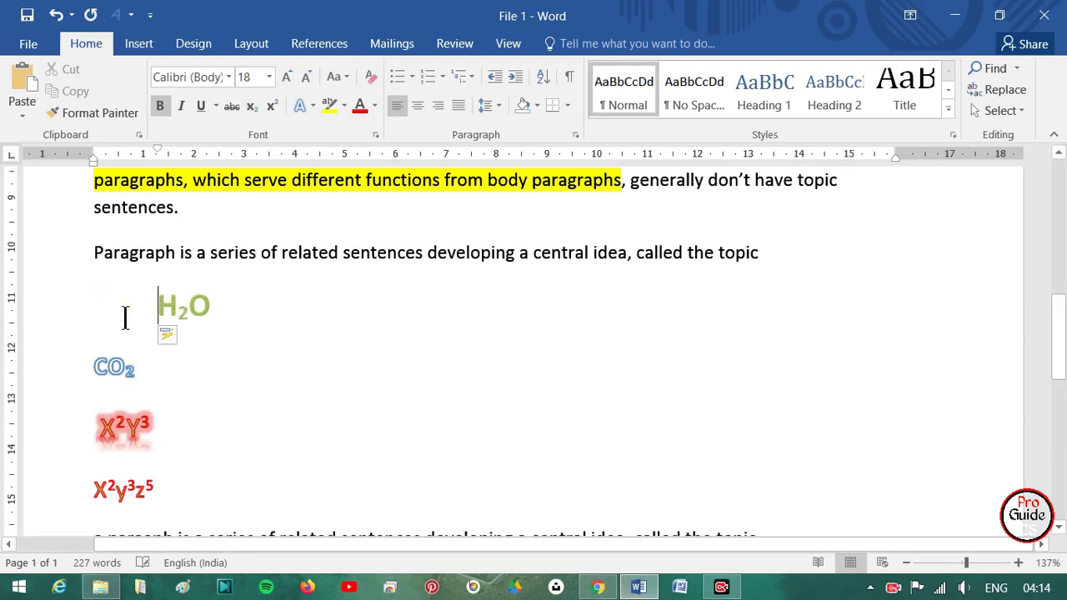
pyautogui.click(95, 368)
pyautogui.press('Tab')
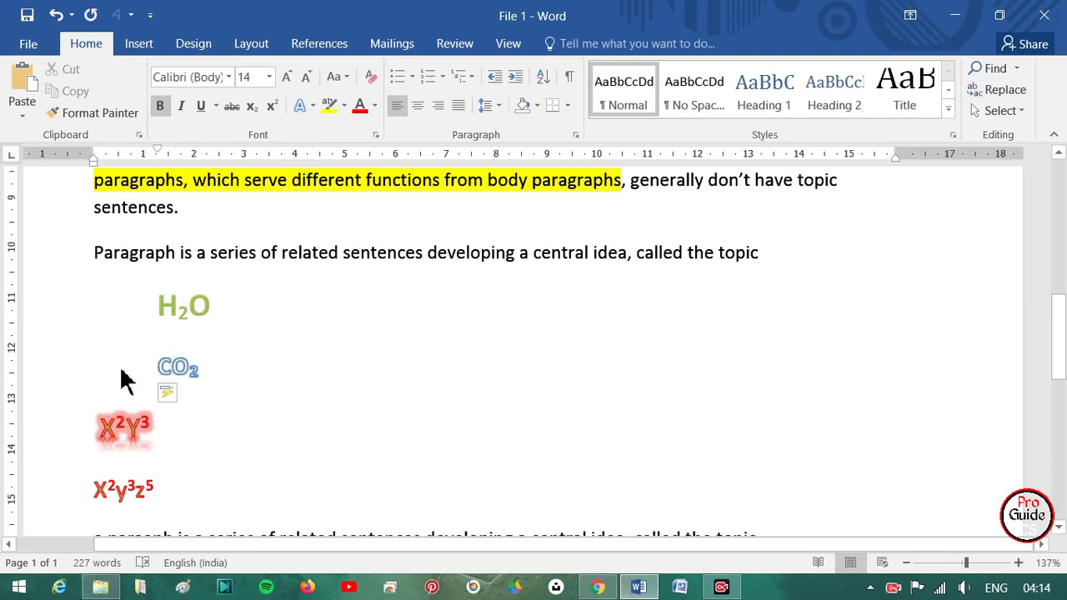
pyautogui.click(101, 426)
pyautogui.press('Tab')
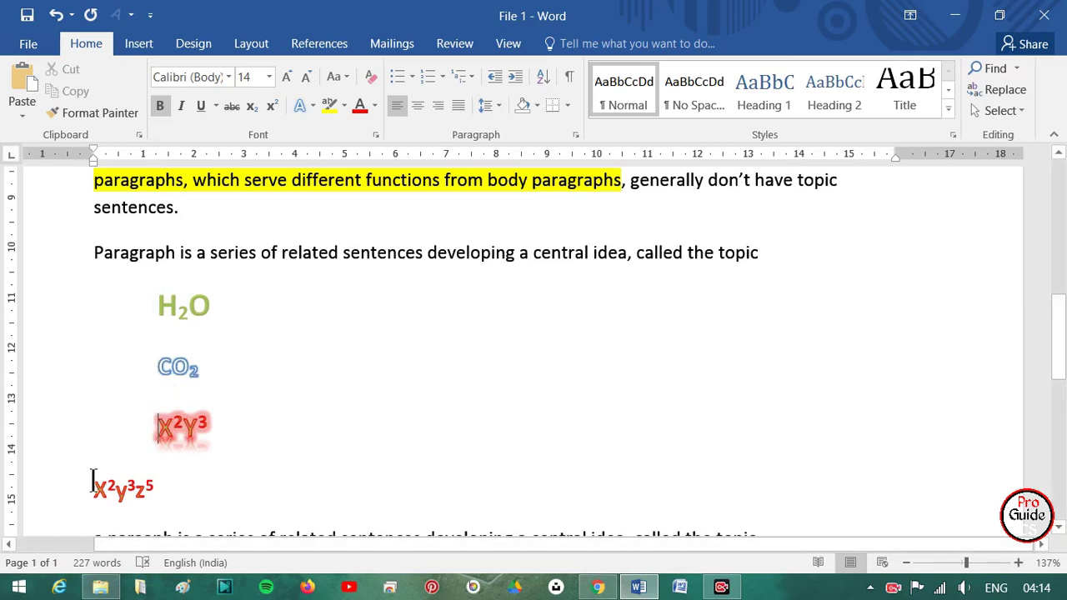
pyautogui.click(94, 482)
pyautogui.scroll(-3, 90, 479)
# Indent X²y³z⁵ one tab stop and delete the blank lines and Note: heading.
pyautogui.press('Tab')
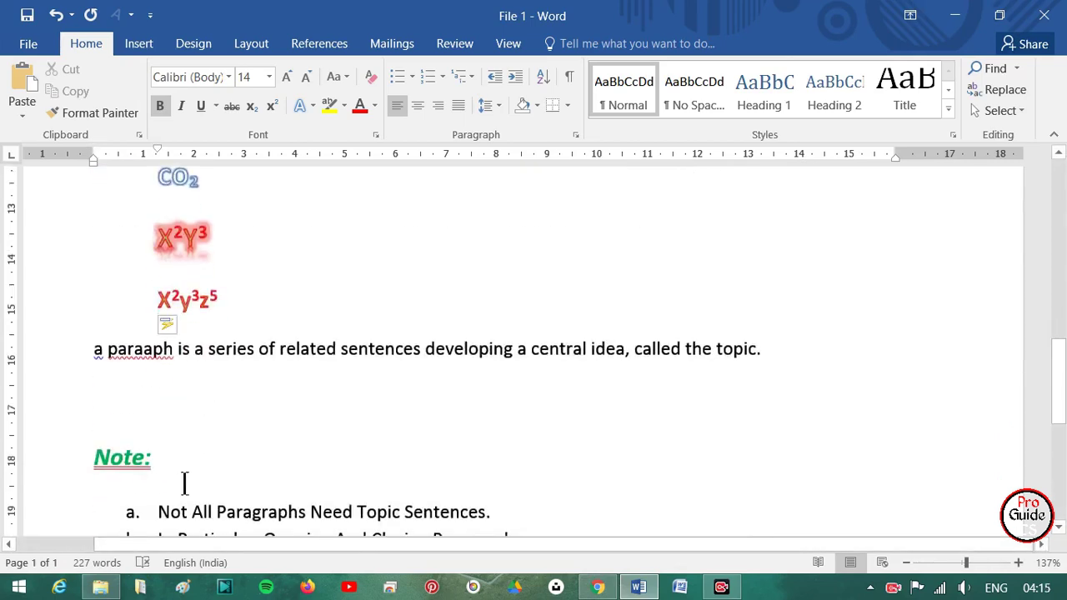
pyautogui.moveTo(188, 476); pyautogui.dragTo(93, 388)
pyautogui.press('Delete')
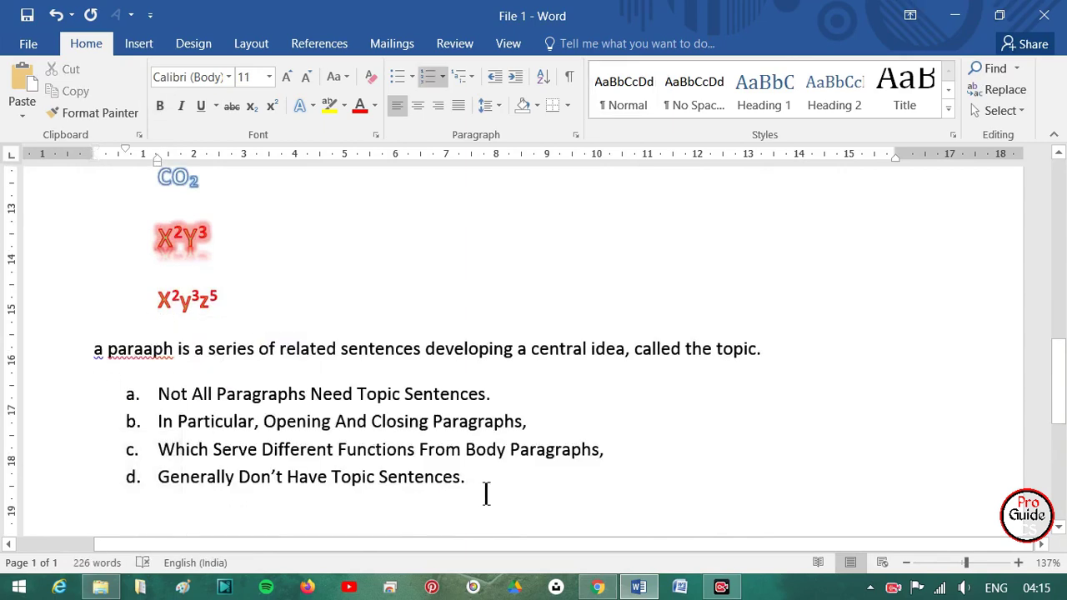
# Set the a–d list's numbering to None, then check the bullet styles.
pyautogui.moveTo(485, 497); pyautogui.dragTo(158, 393)
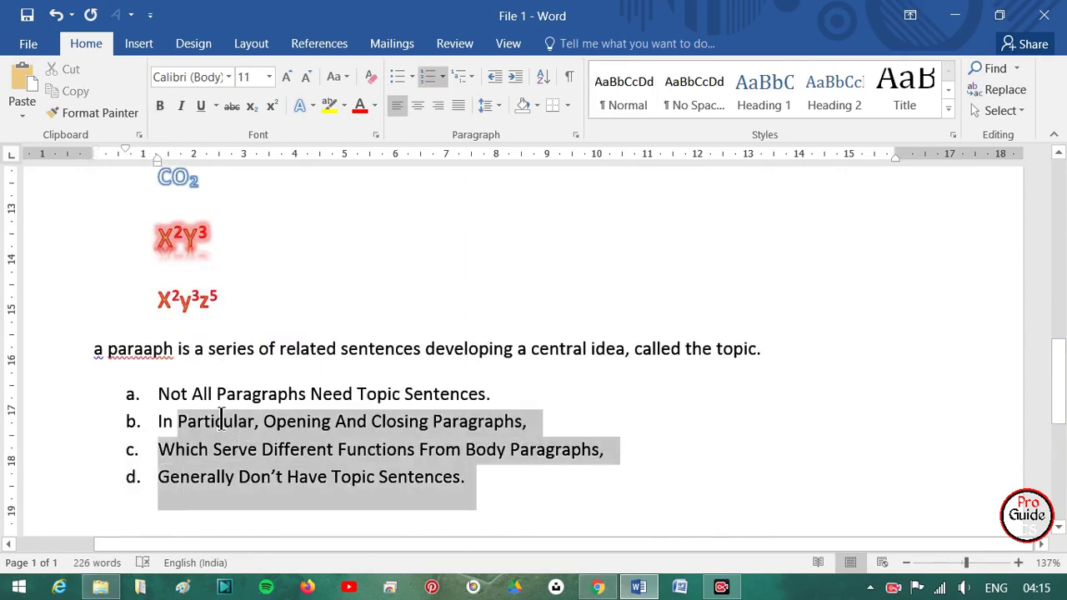
pyautogui.click(442, 76)
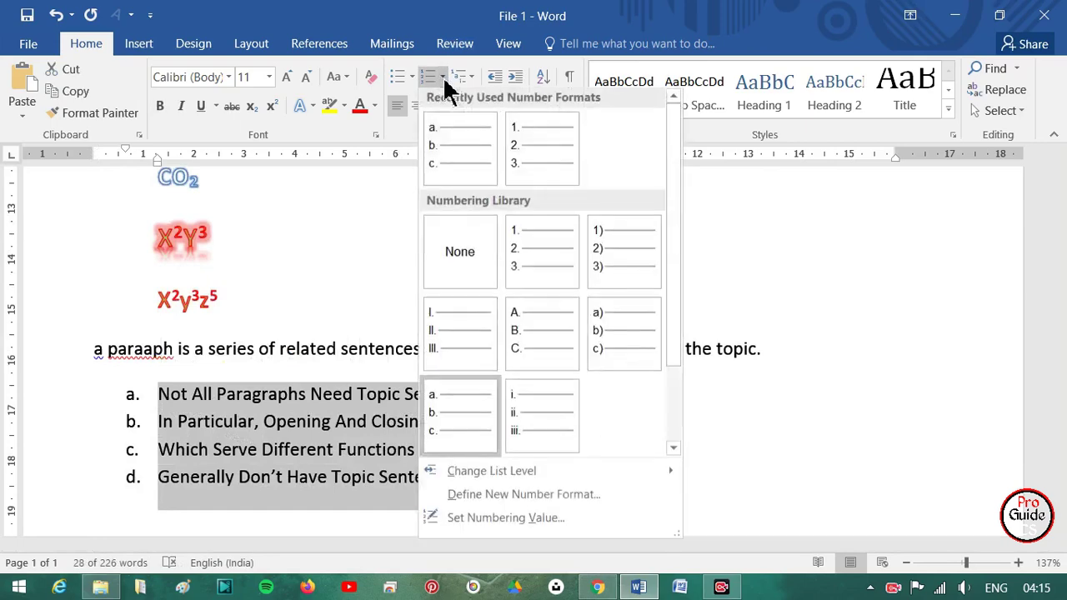
pyautogui.click(479, 259)
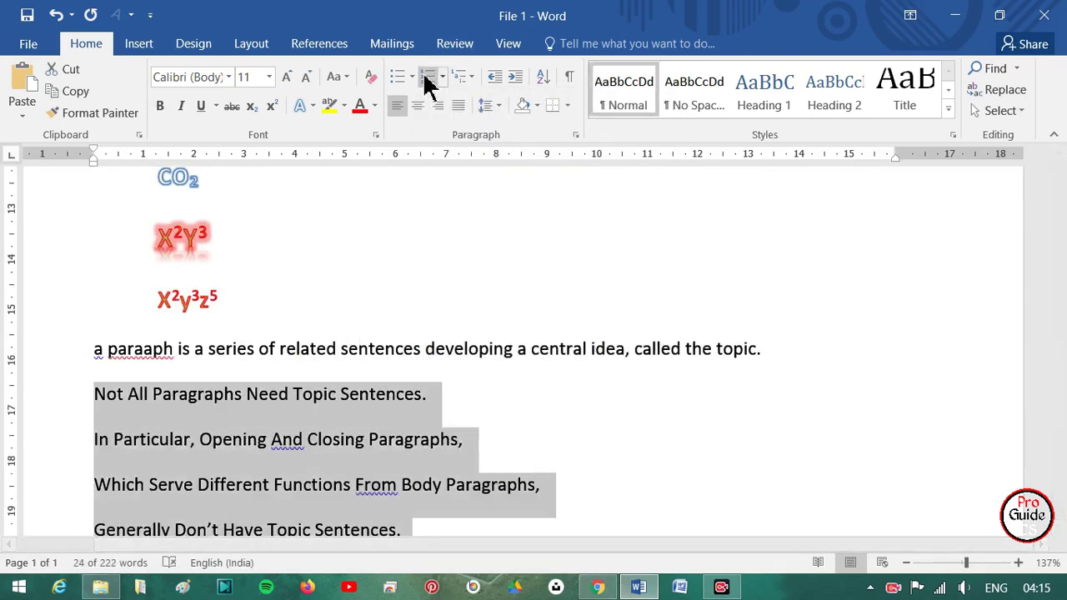
pyautogui.scroll(3, 455, 306)
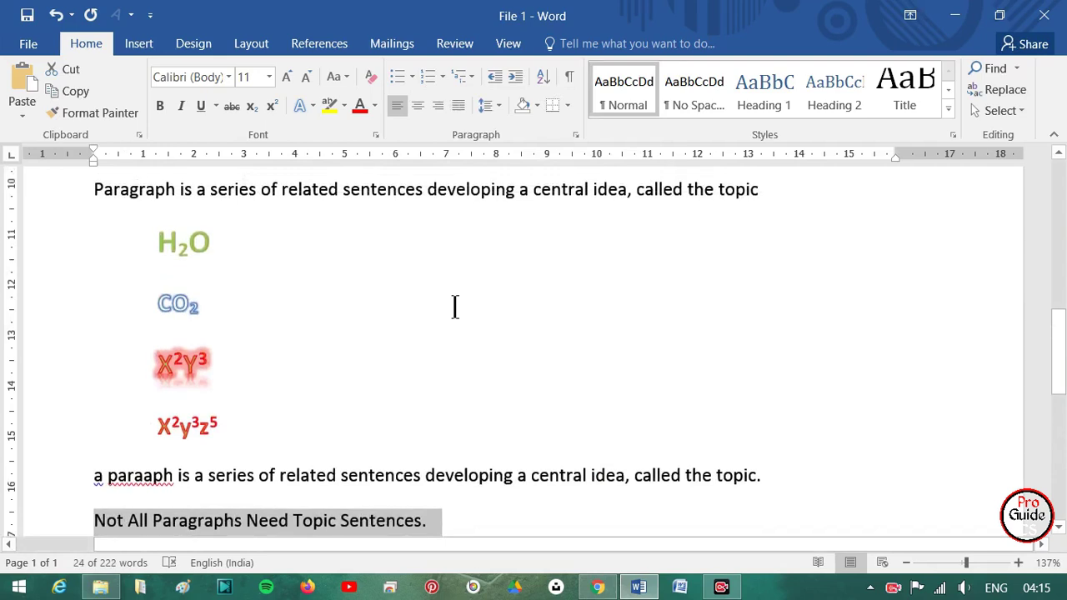
pyautogui.click(412, 76)
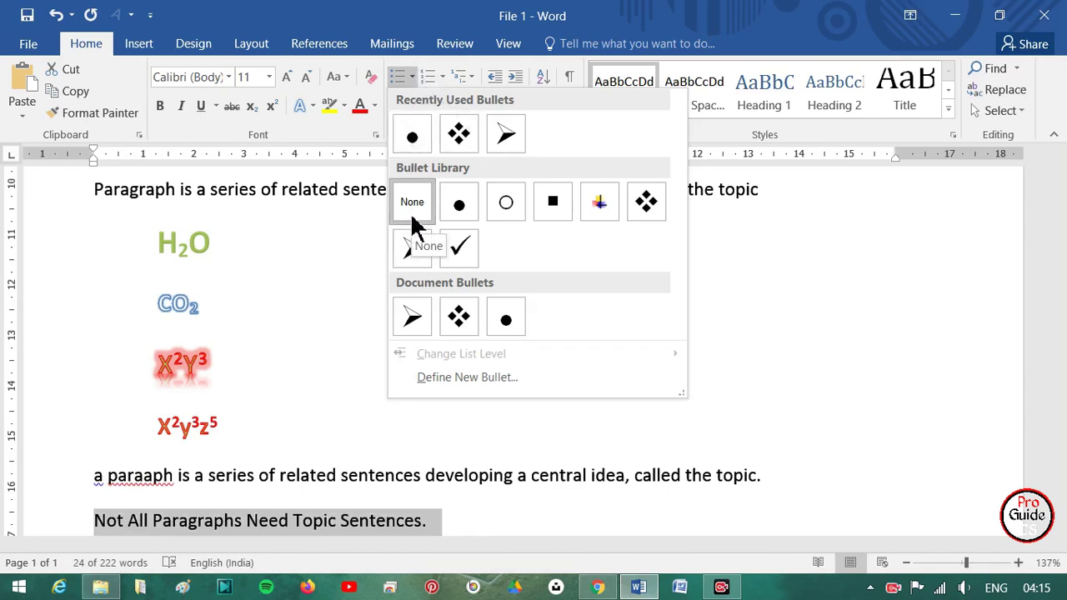
# Keep the sentences unbulleted and indent 'Not All Paragraphs' and 'In Particular' one tab stop.
pyautogui.click(316, 390)
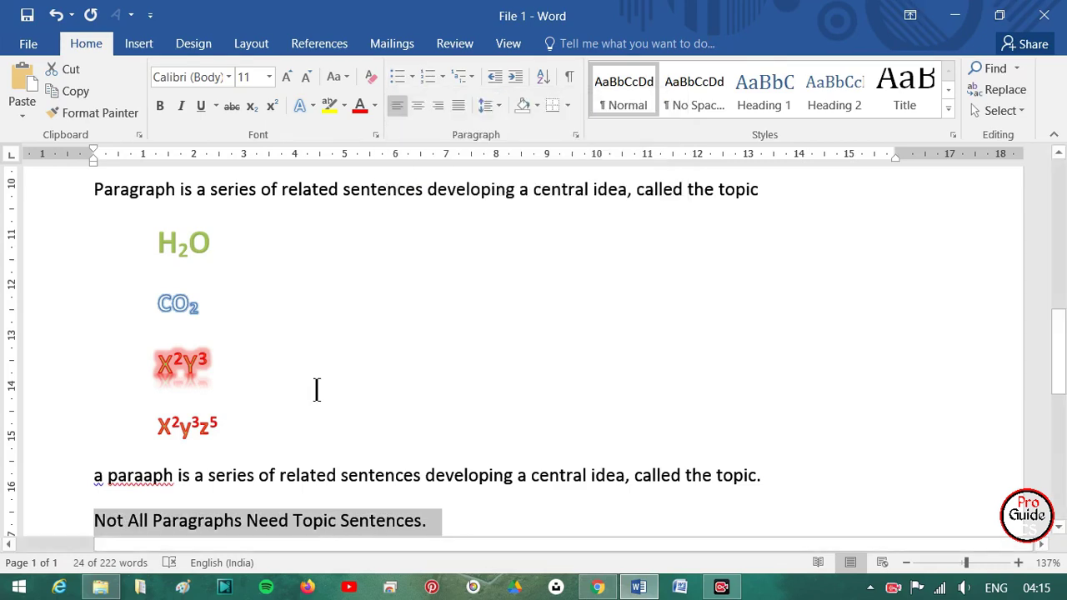
pyautogui.click(93, 190)
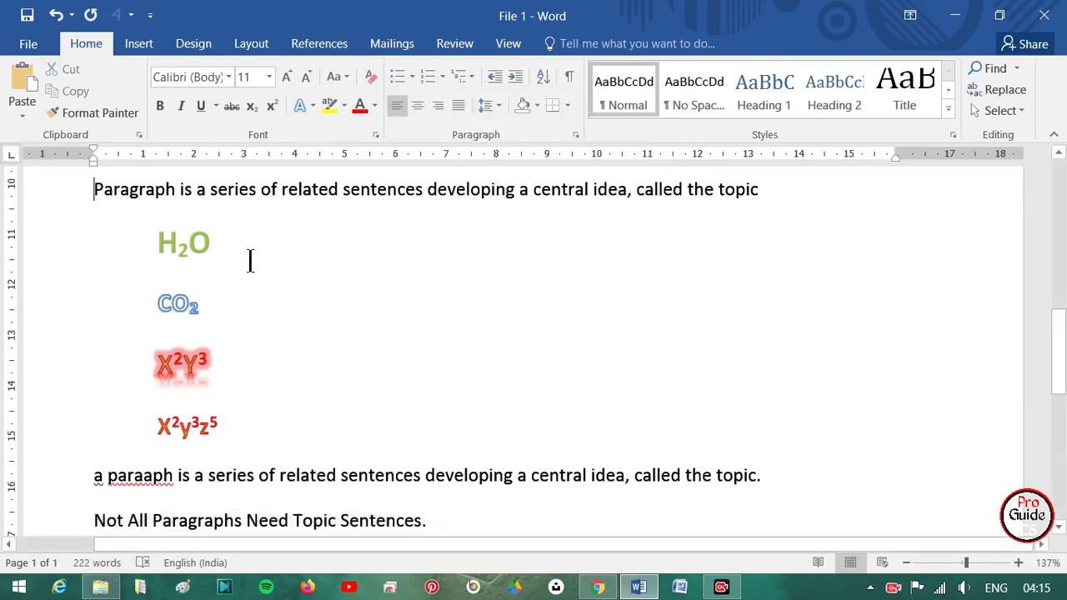
pyautogui.scroll(-1, 94, 496)
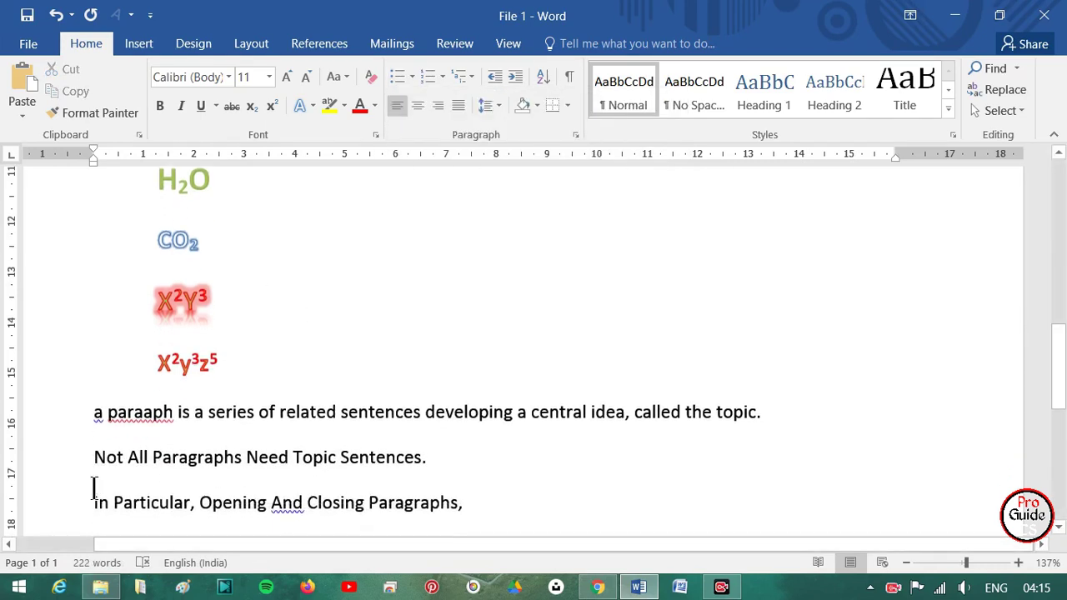
pyautogui.click(95, 458)
pyautogui.press('Tab')
pyautogui.click(95, 503)
pyautogui.press('Tab')
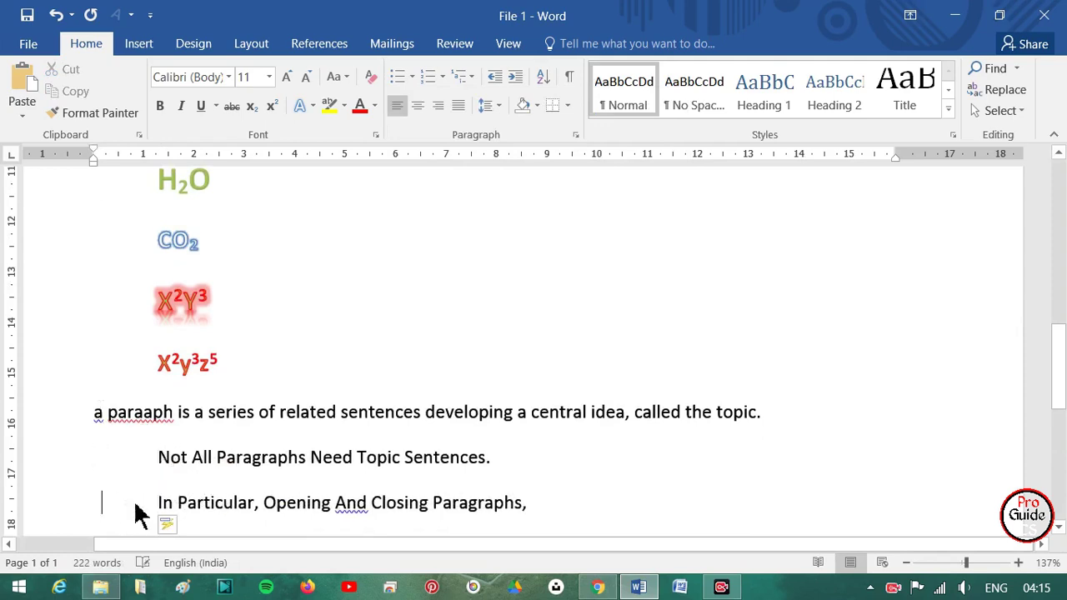
# Indent the 'Which Serve' and 'Generally' lines one tab stop each.
pyautogui.scroll(-2, 132, 502)
pyautogui.click(96, 422)
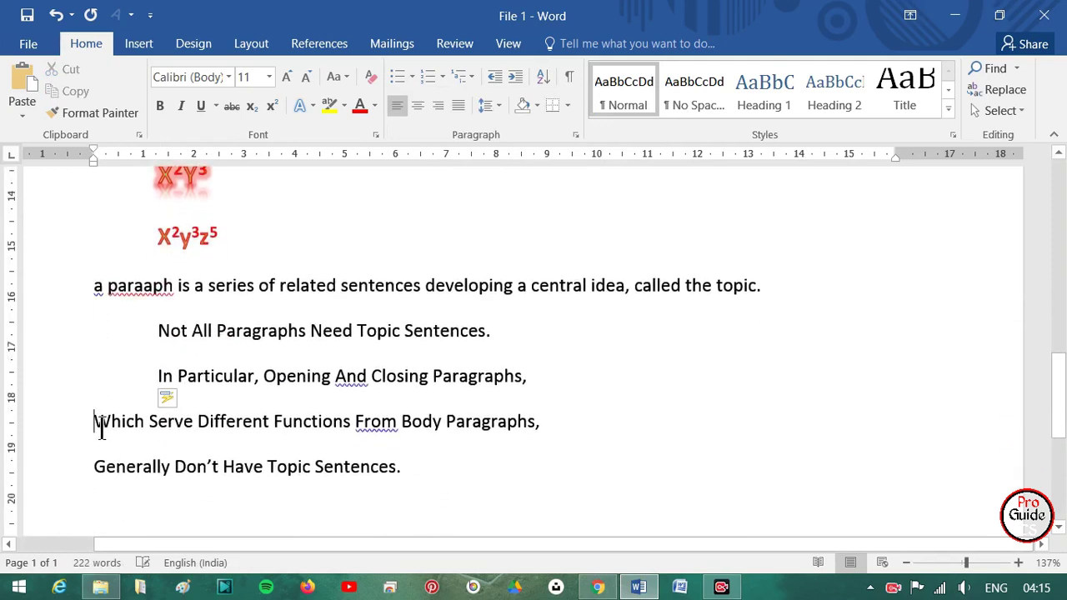
pyautogui.press('Tab')
pyautogui.click(98, 468)
pyautogui.press('Tab')
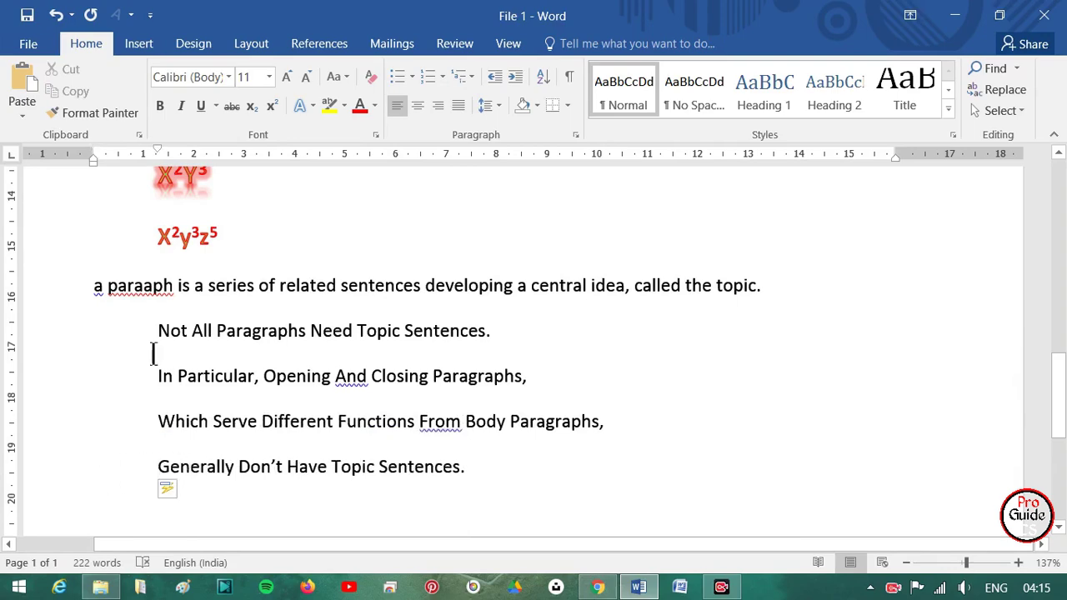
pyautogui.scroll(1, 152, 341)
pyautogui.scroll(4, 150, 329)
pyautogui.click(99, 253)
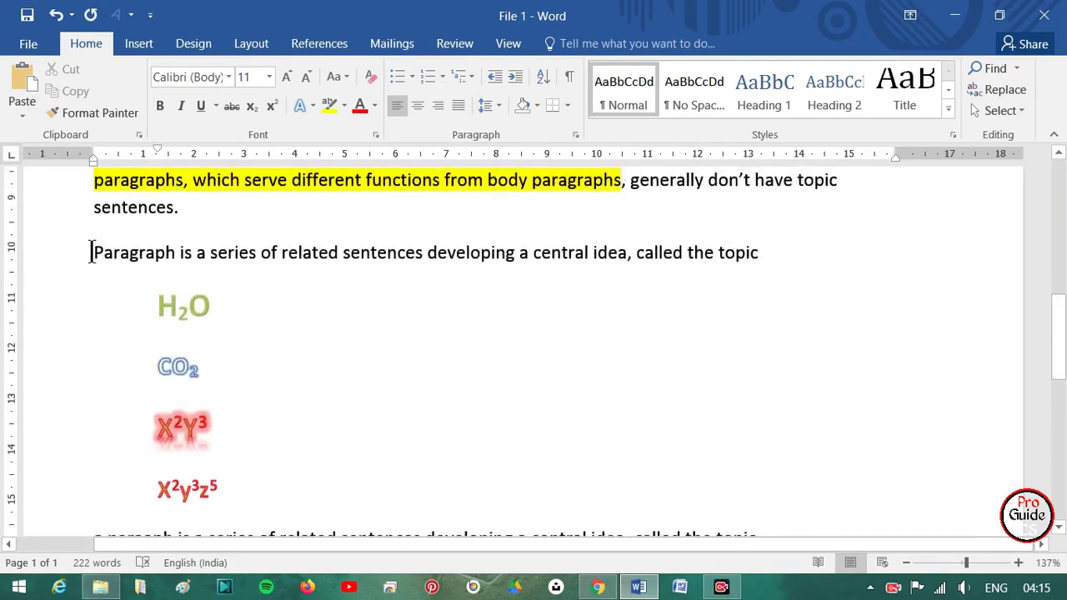
# Apply the 1) a) i) multilevel list from the Paragraph line through the last sentence.
pyautogui.moveTo(121, 285); pyautogui.dragTo(358, 479)
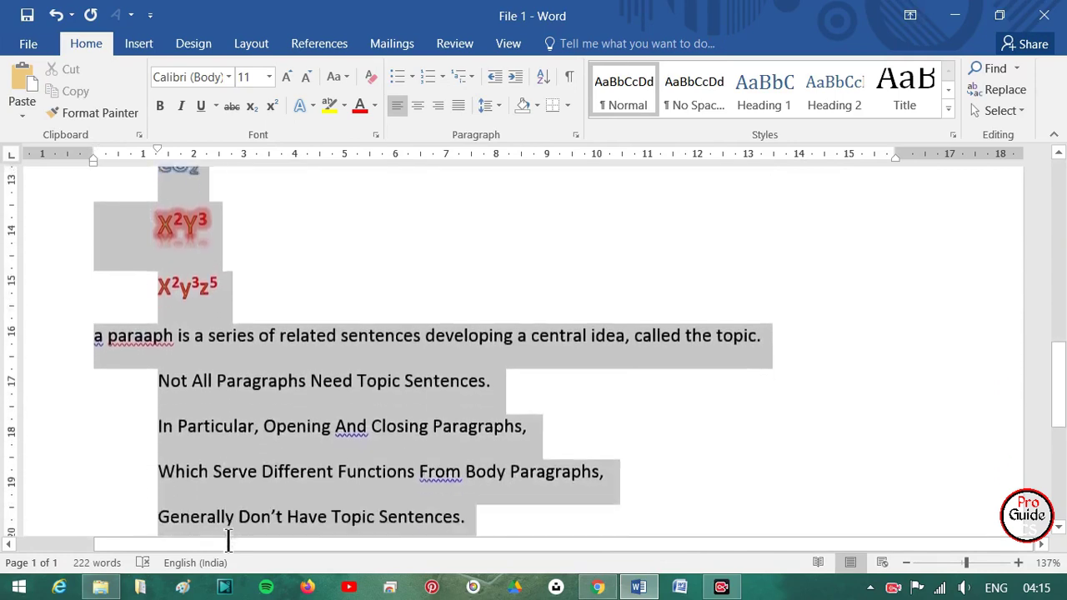
pyautogui.moveTo(358, 479); pyautogui.dragTo(472, 478)
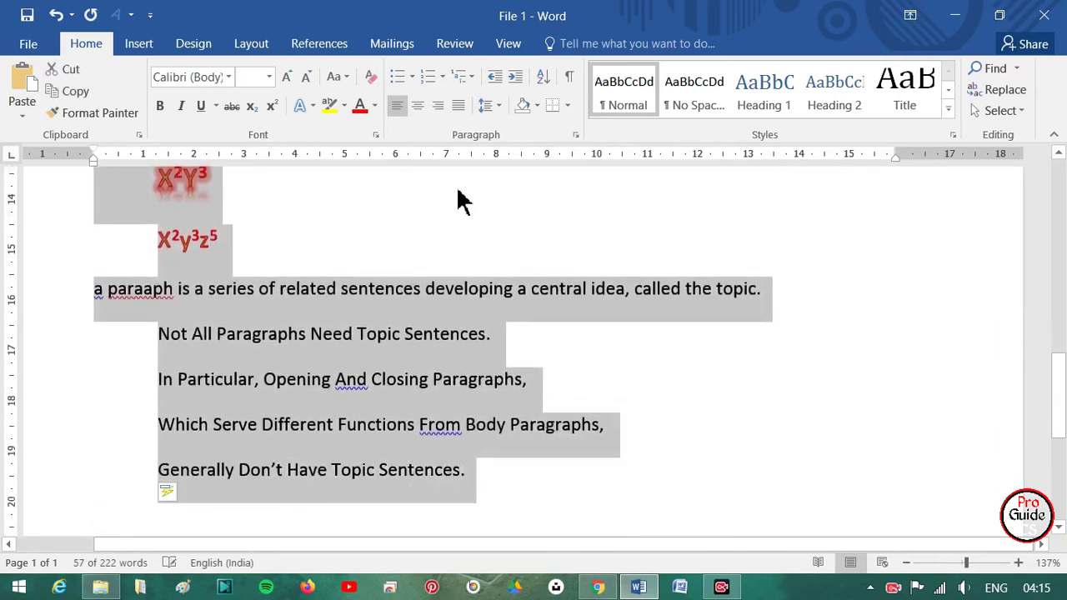
pyautogui.click(472, 78)
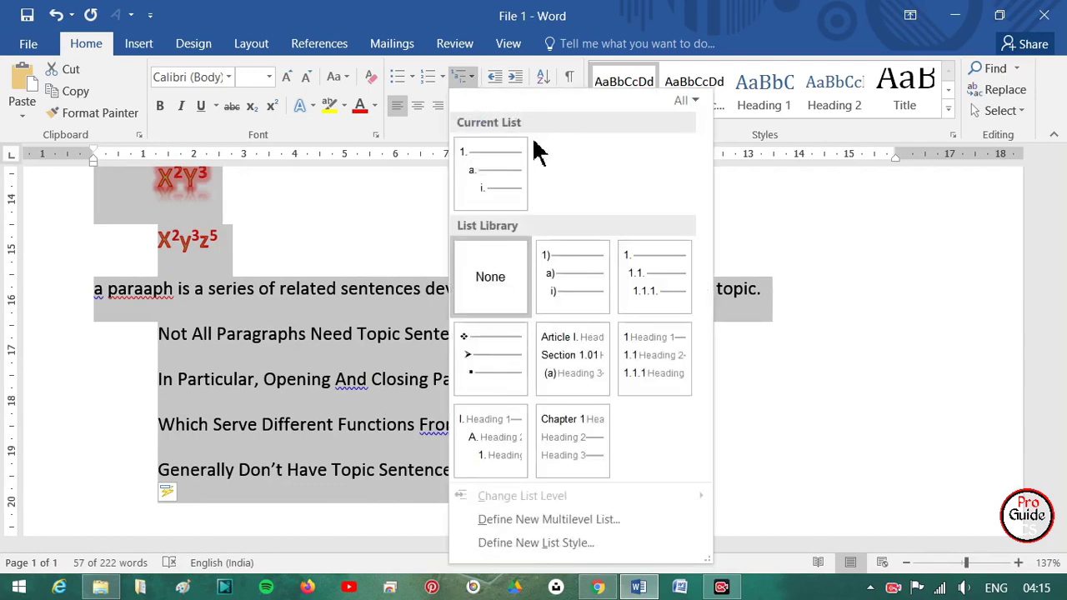
pyautogui.moveTo(571, 276)
pyautogui.click(563, 304)
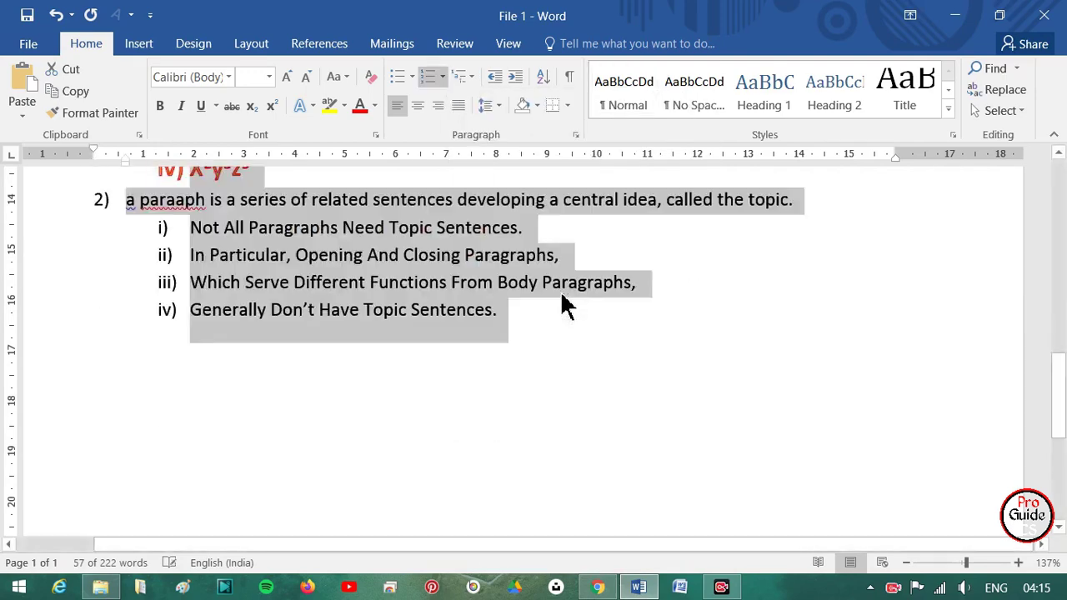
pyautogui.scroll(5, 558, 307)
pyautogui.click(520, 324)
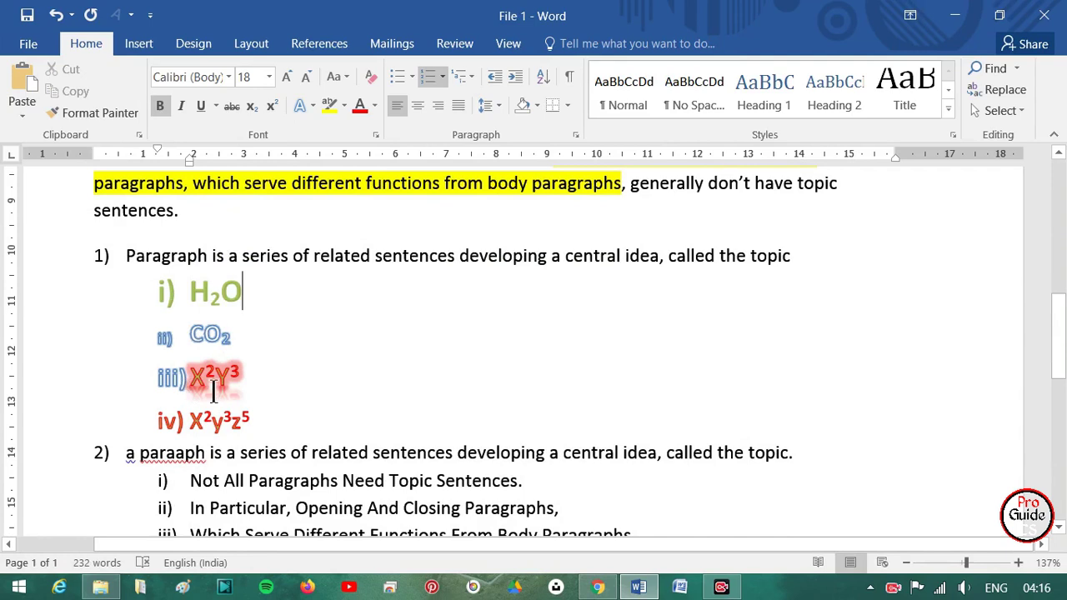
pyautogui.scroll(-3, 189, 388)
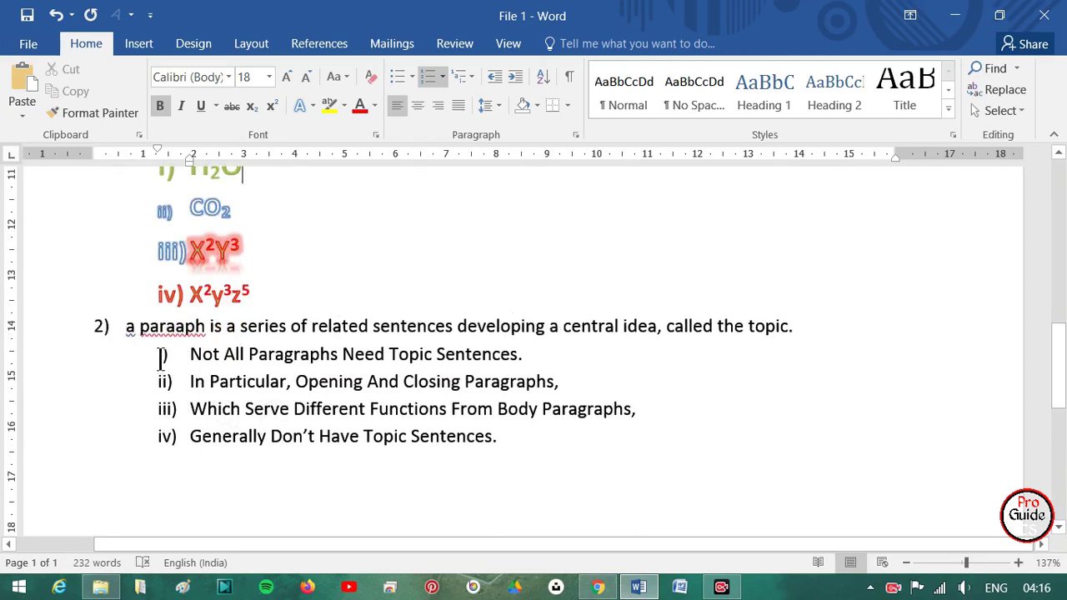
# Add an unnumbered 'Video By :' line at the left margin after the last list item.
pyautogui.click(515, 454)
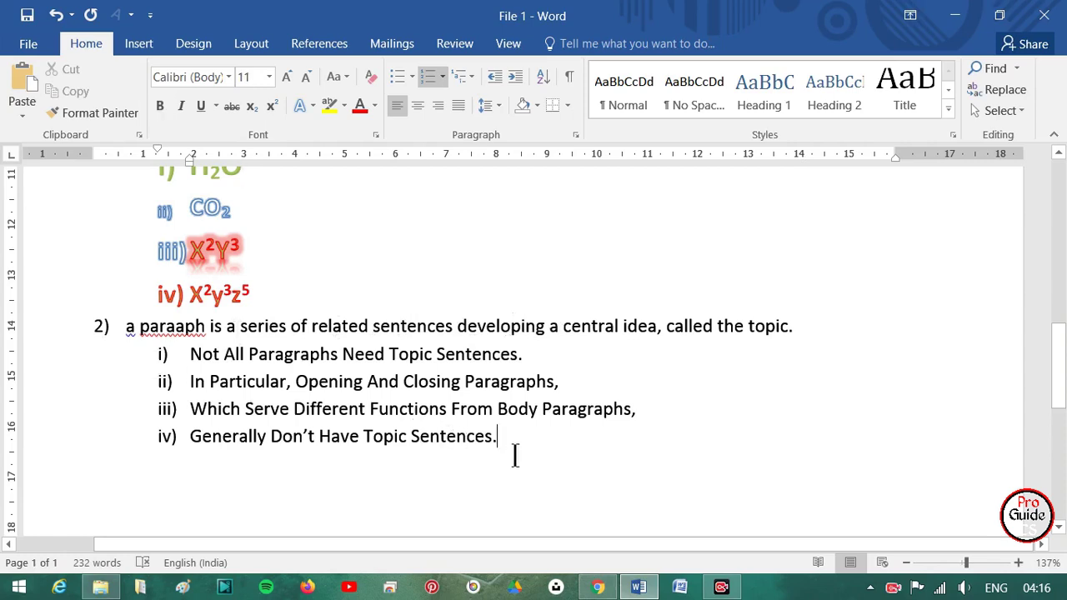
pyautogui.press('Return')
pyautogui.press('BackSpace')
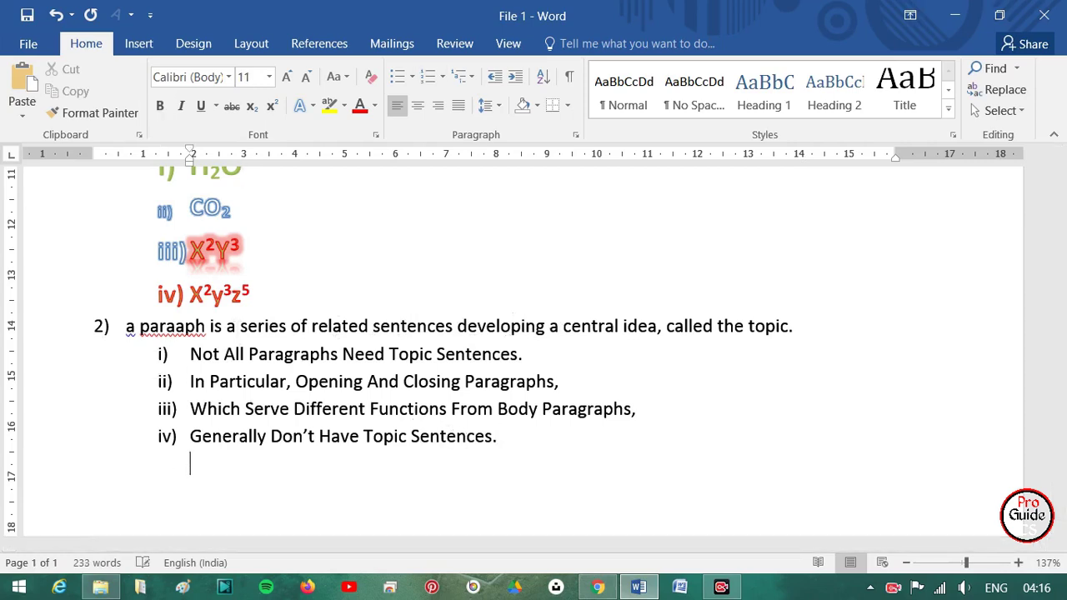
pyautogui.press('BackSpace')
pyautogui.press('BackSpace')
pyautogui.write('V')
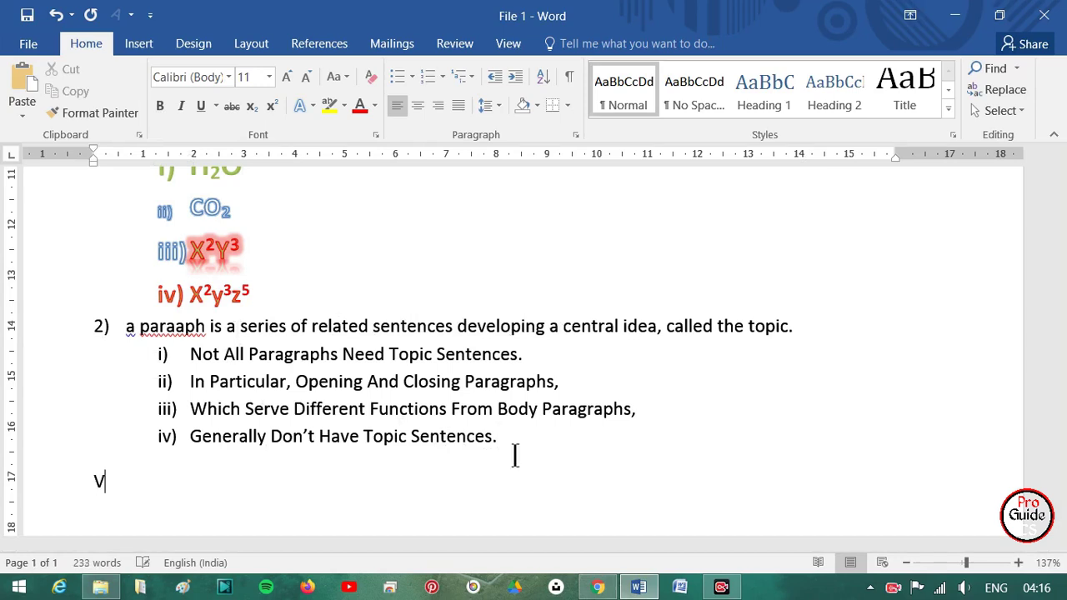
pyautogui.write('ideo ')
pyautogui.write('By :')
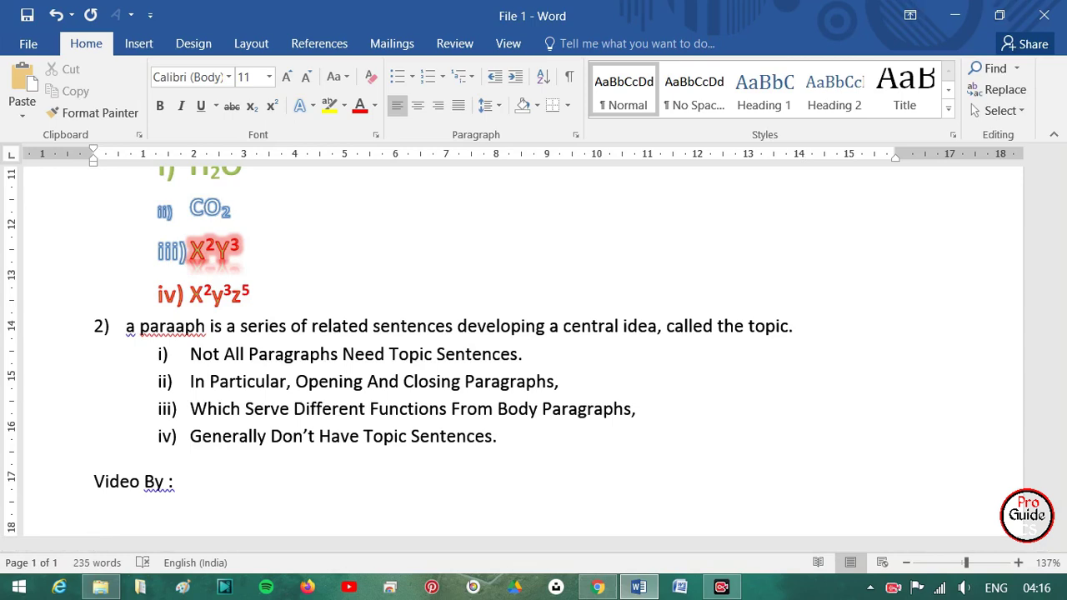
# Type the four contributor names on indented lines beneath 'Video By :'.
pyautogui.scroll(-3, 193, 474)
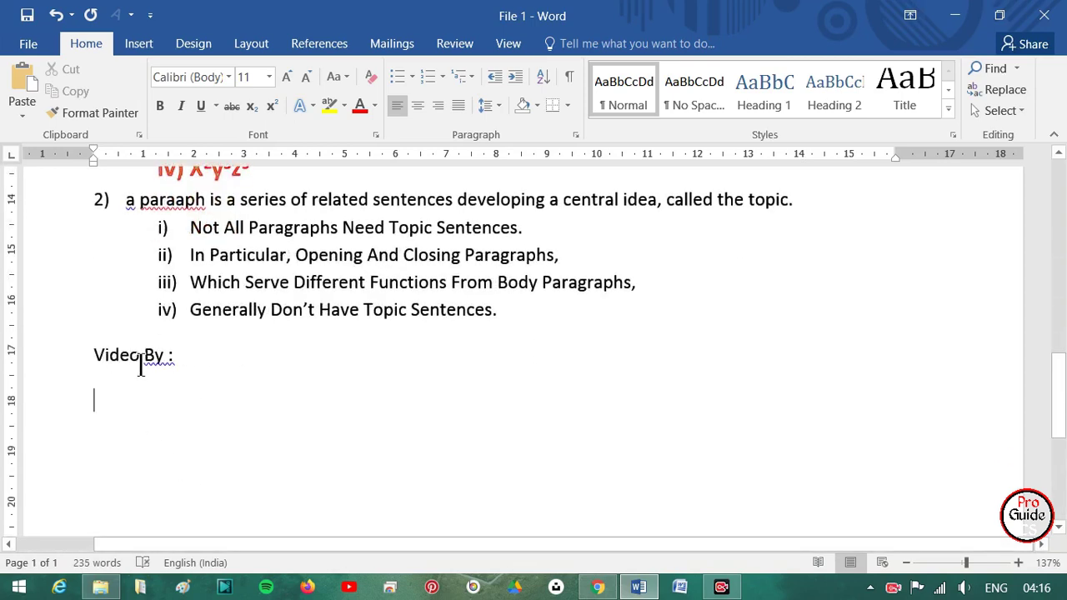
pyautogui.press('Tab')
pyautogui.write('Shivam')
pyautogui.press('Return')
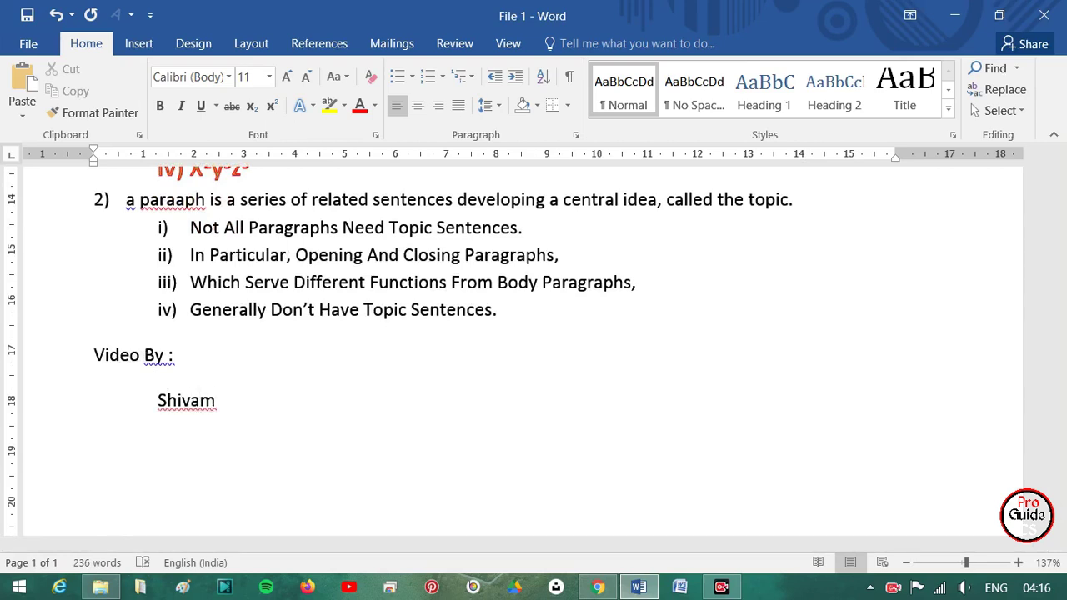
pyautogui.write('Vin')
pyautogui.write('Seenu')
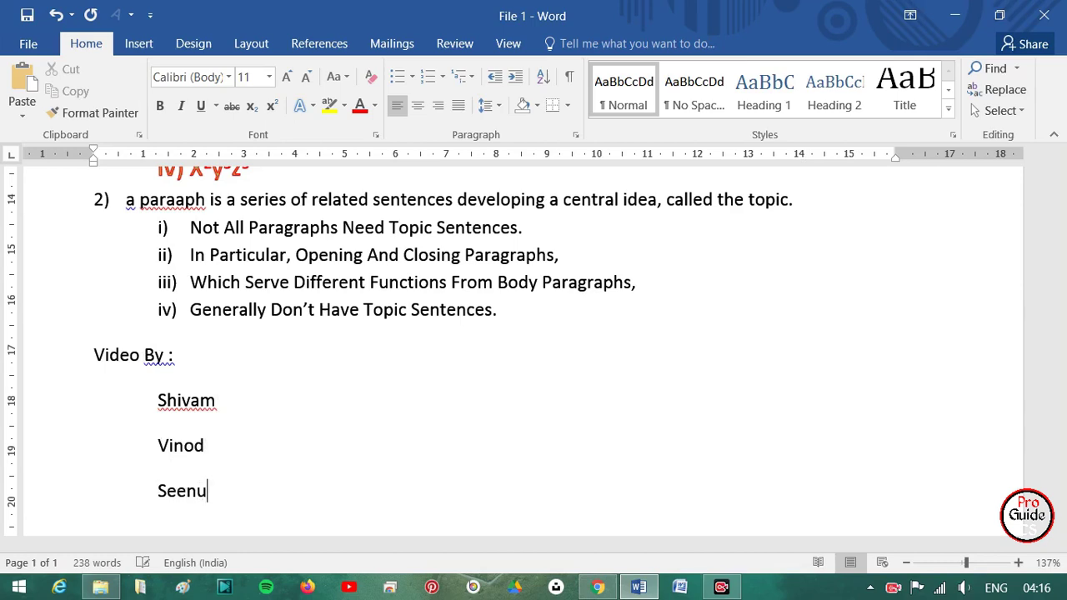
pyautogui.press('Return')
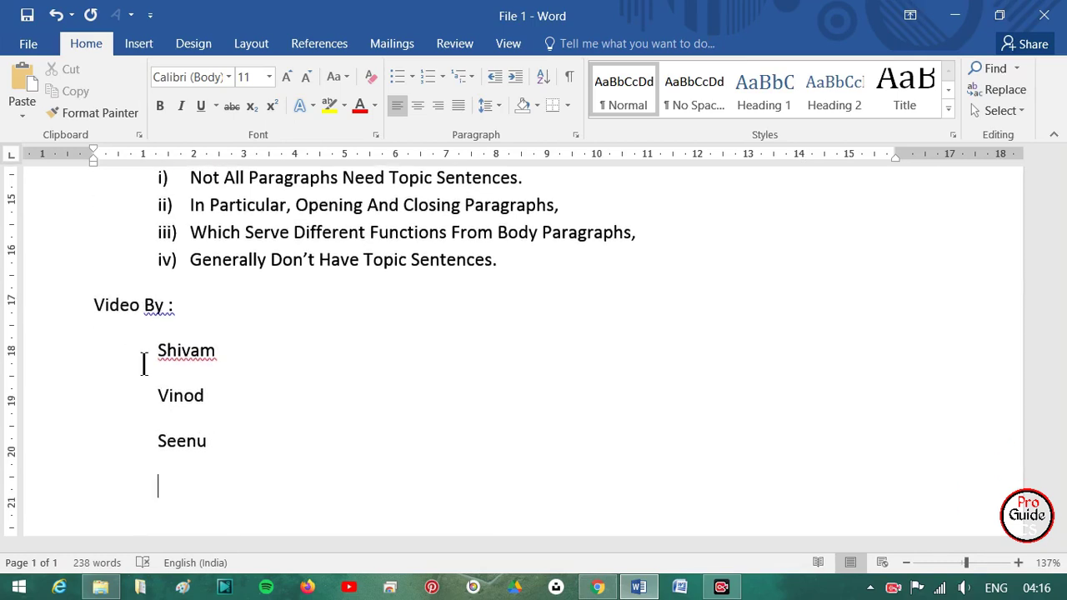
pyautogui.write('Pooja')
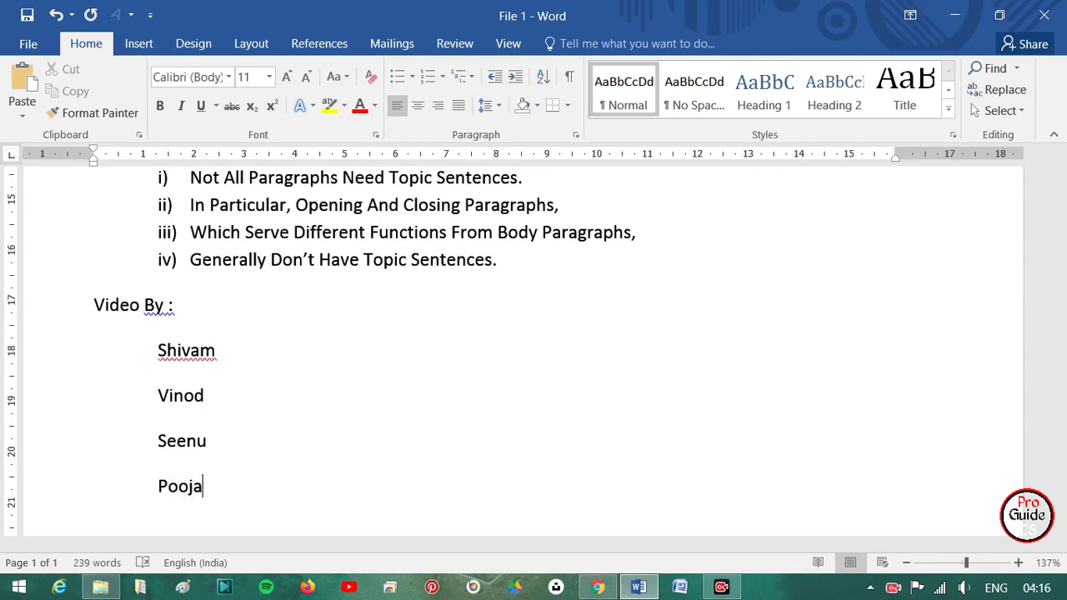
pyautogui.press('Return')
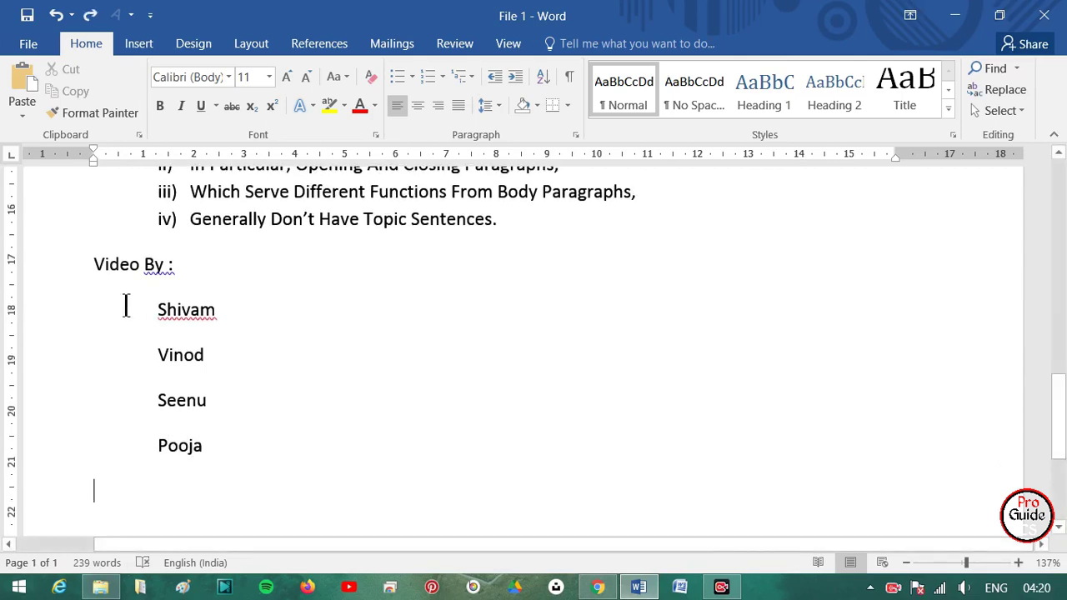
# Apply the 1) a) i) multilevel list to the Video By heading and its names.
pyautogui.scroll(3, 121, 304)
pyautogui.click(101, 236)
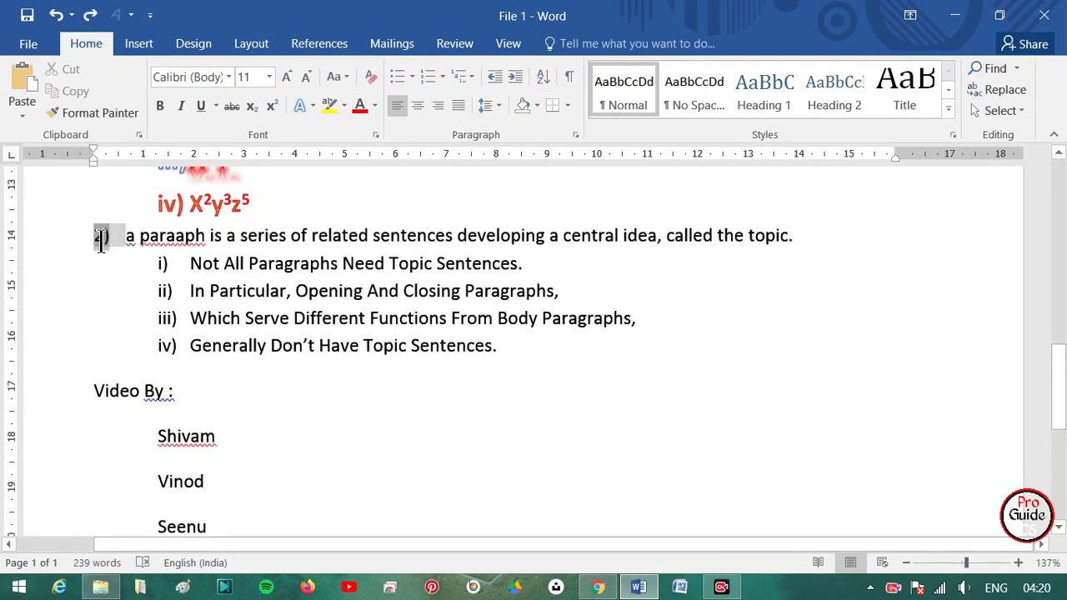
pyautogui.click(103, 393)
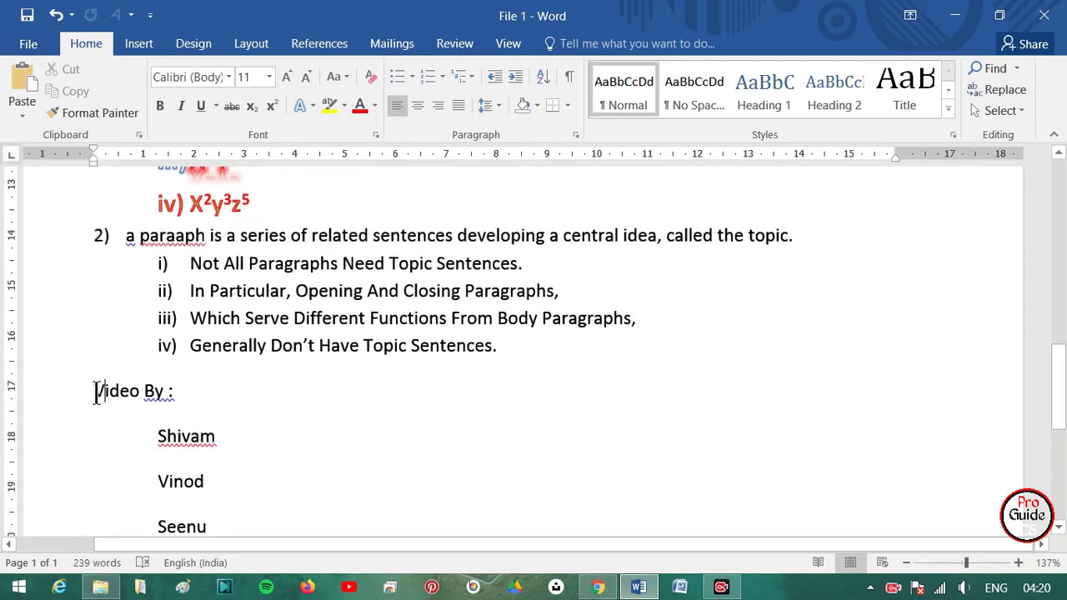
pyautogui.scroll(3, 115, 257)
pyautogui.scroll(-2, 114, 257)
pyautogui.scroll(-1, 114, 257)
pyautogui.moveTo(95, 390); pyautogui.dragTo(221, 508)
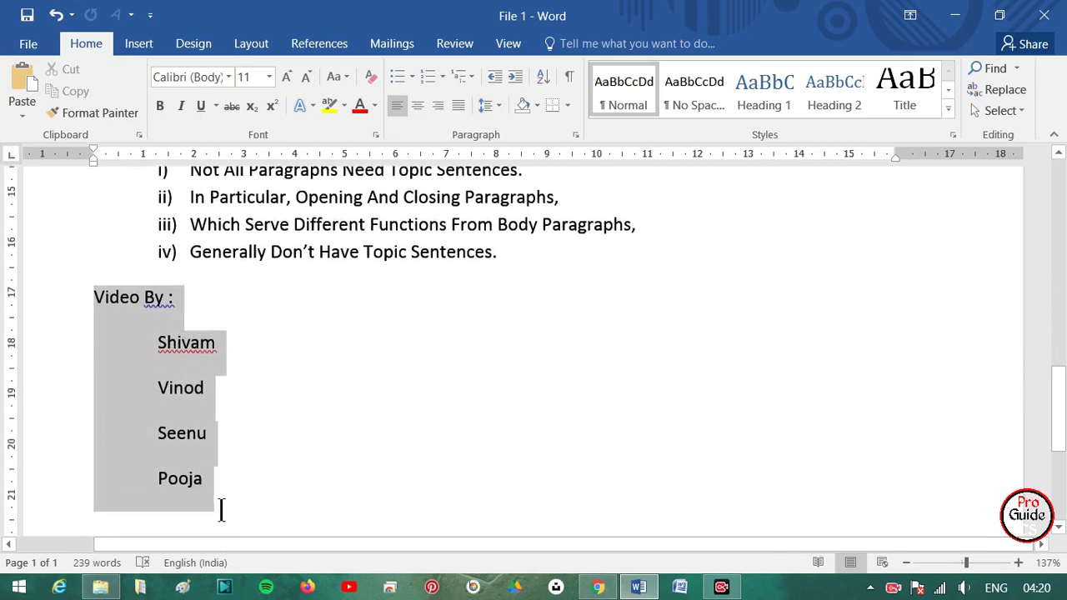
pyautogui.click(460, 76)
pyautogui.click(543, 268)
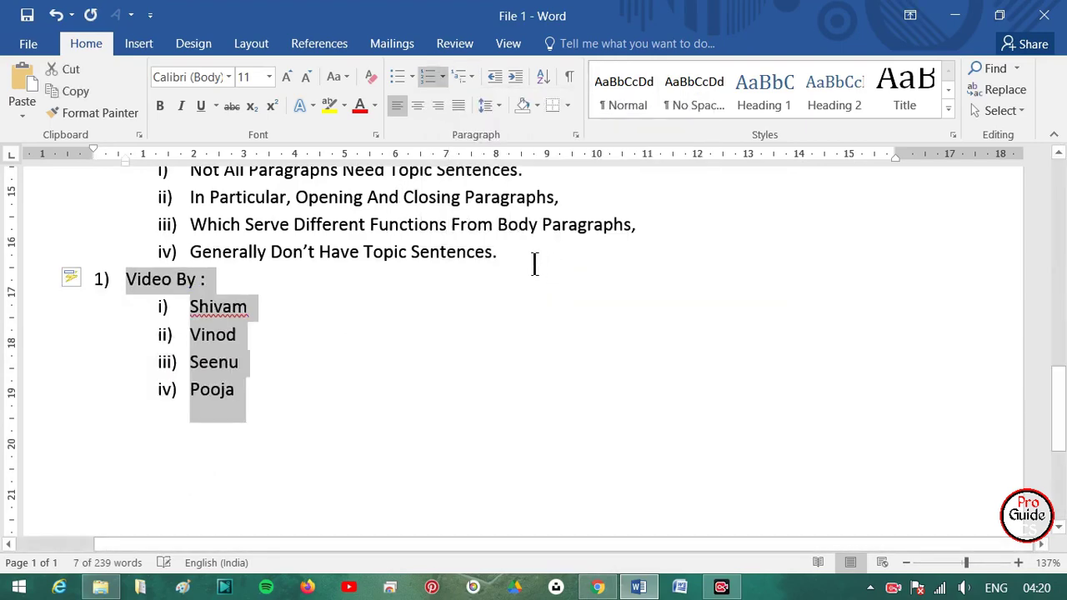
pyautogui.click(125, 287)
# Reselect the Video By heading and its four names to adjust the multilevel list.
pyautogui.scroll(5, 116, 400)
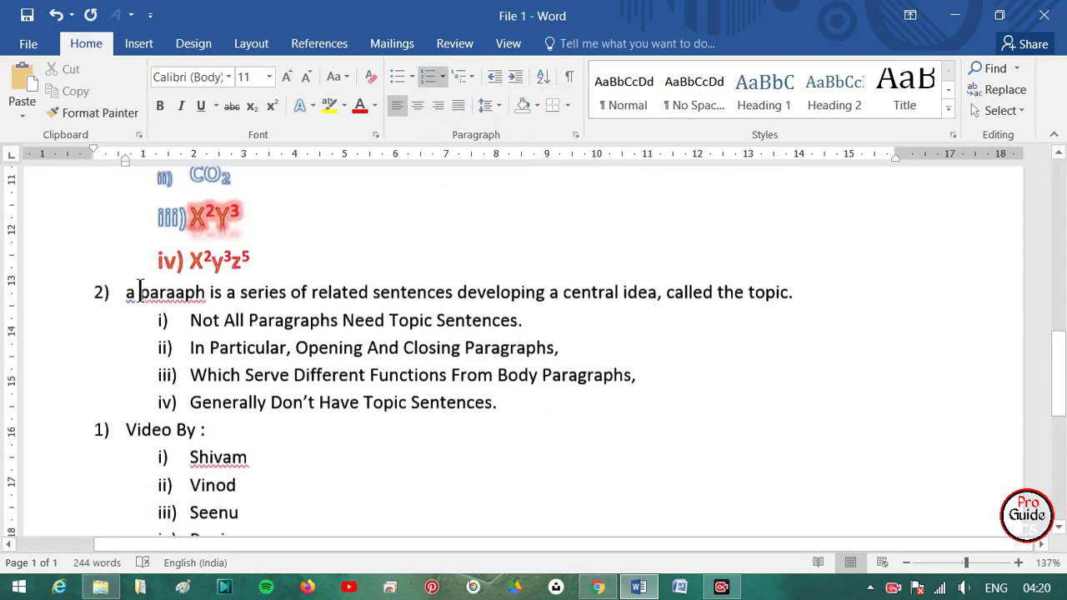
pyautogui.scroll(1, 115, 408)
pyautogui.scroll(-1, 139, 441)
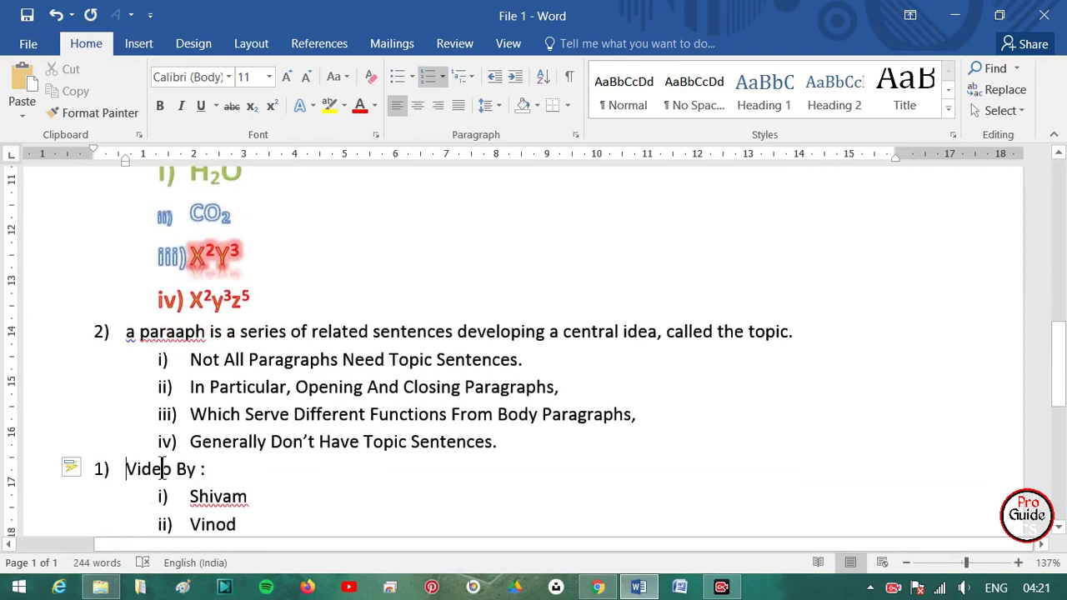
pyautogui.scroll(-2, 163, 467)
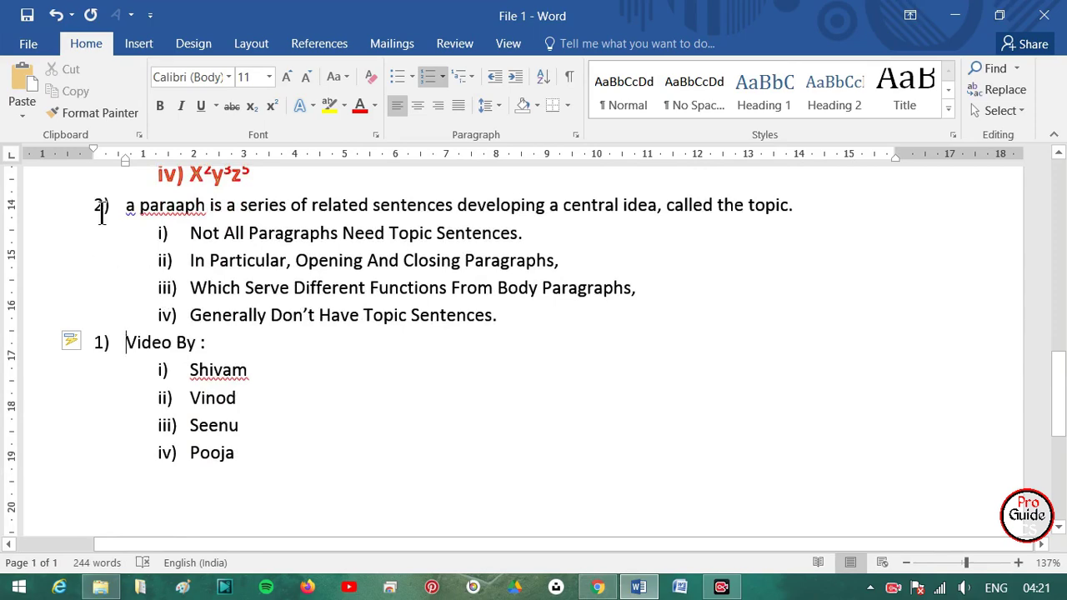
pyautogui.scroll(3, 114, 219)
pyautogui.scroll(-2, 150, 291)
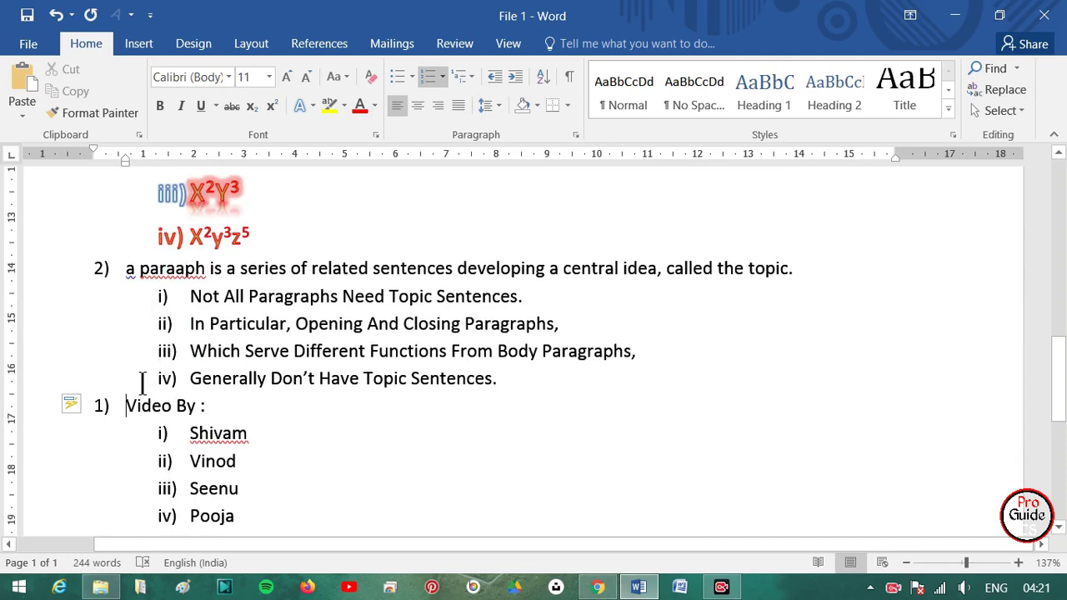
pyautogui.moveTo(130, 412); pyautogui.dragTo(247, 517)
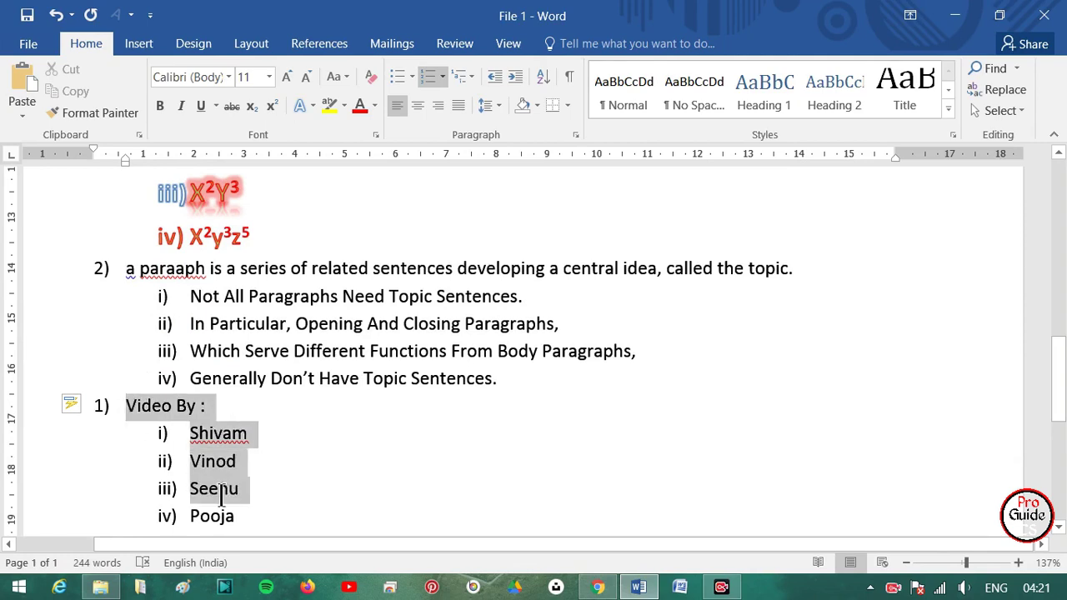
pyautogui.click(472, 77)
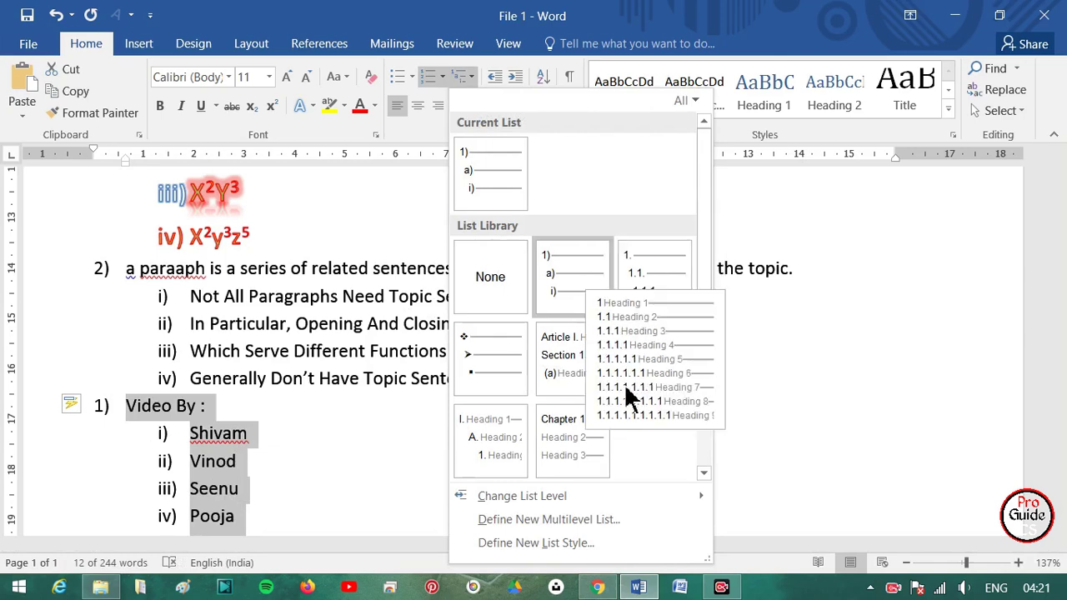
# Define a new list style starting at 3 so Video By is numbered 3).
pyautogui.click(565, 543)
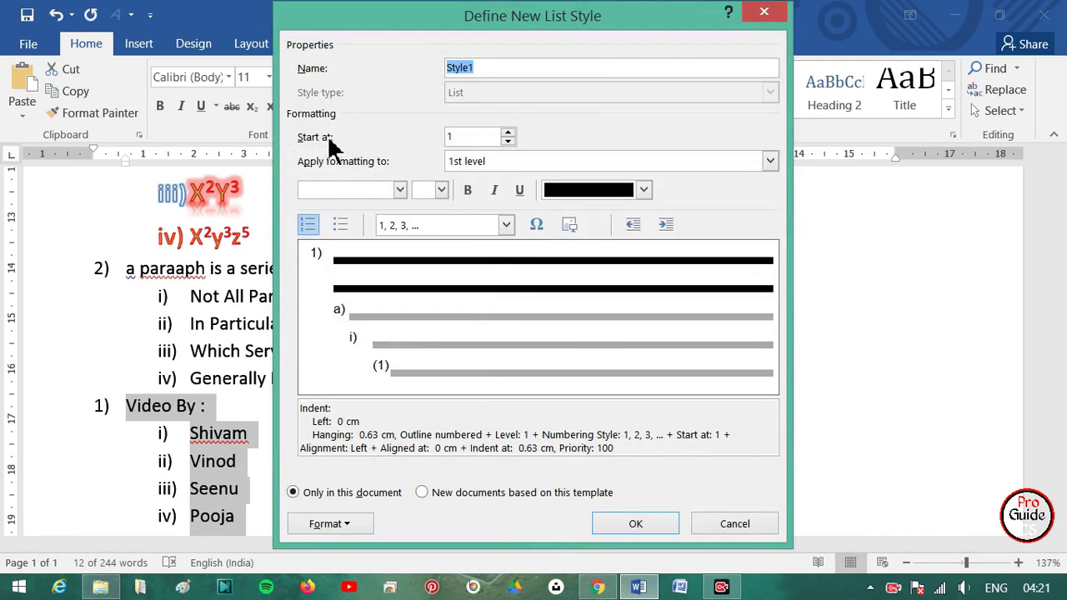
pyautogui.moveTo(470, 137); pyautogui.dragTo(442, 138)
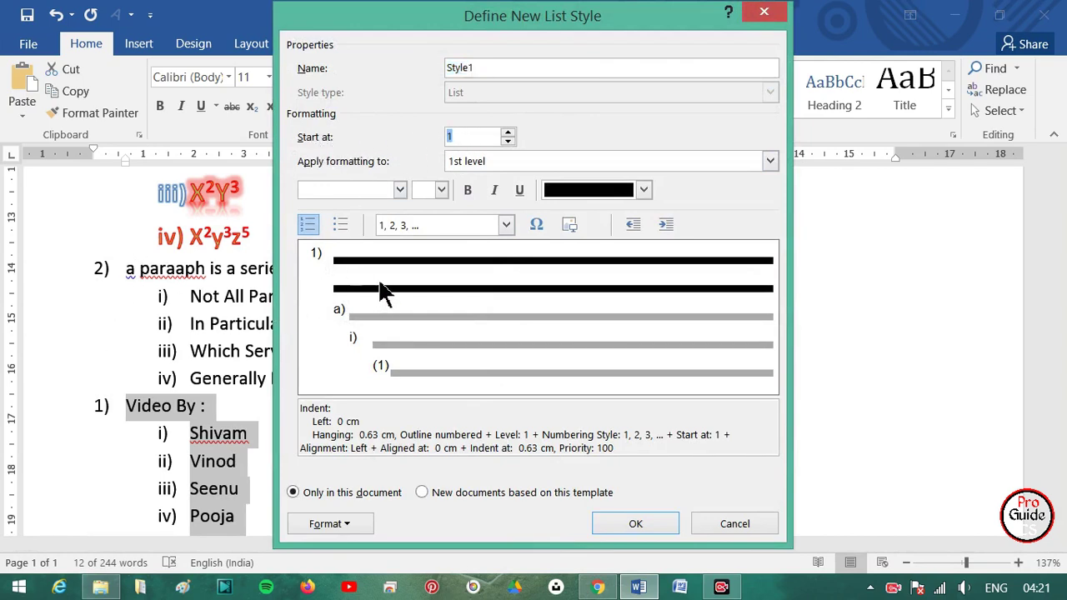
pyautogui.write('3')
pyautogui.click(649, 525)
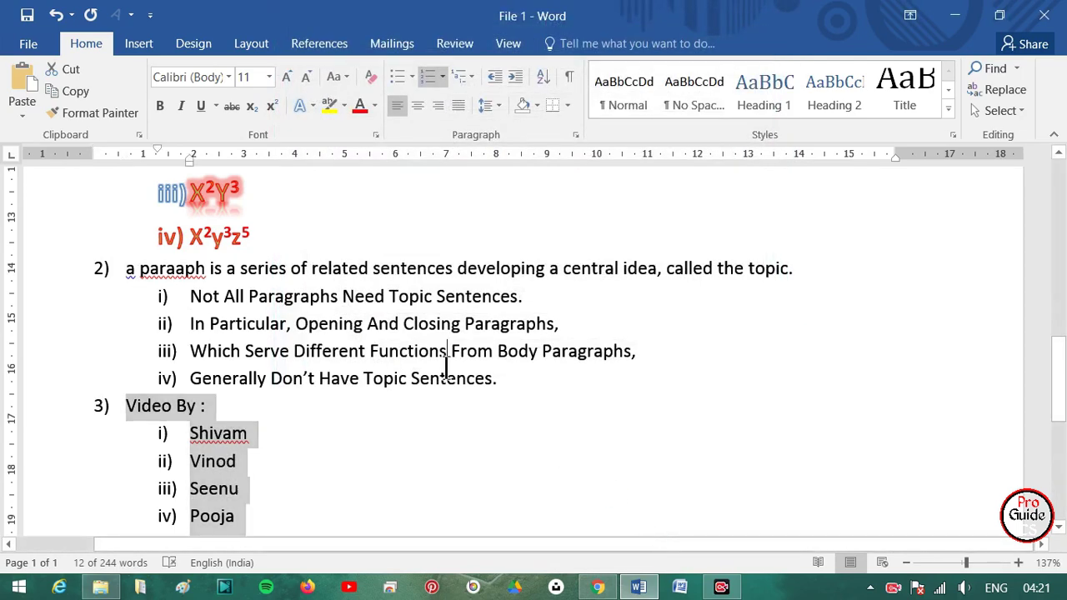
# Select the paraaph item with its four sentences and clear their formatting.
pyautogui.click(392, 379)
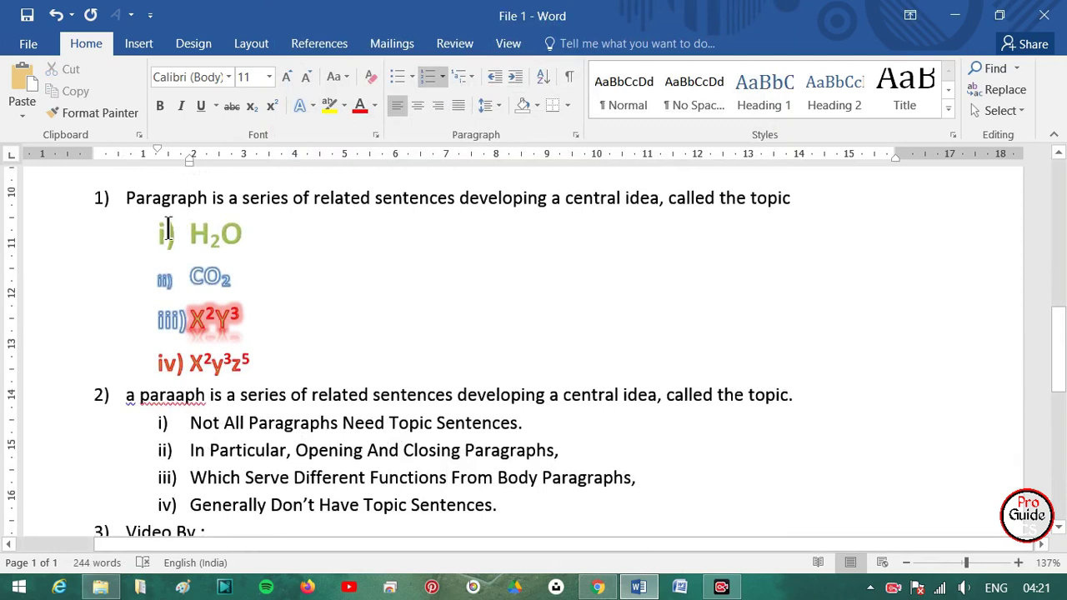
pyautogui.scroll(-2, 107, 360)
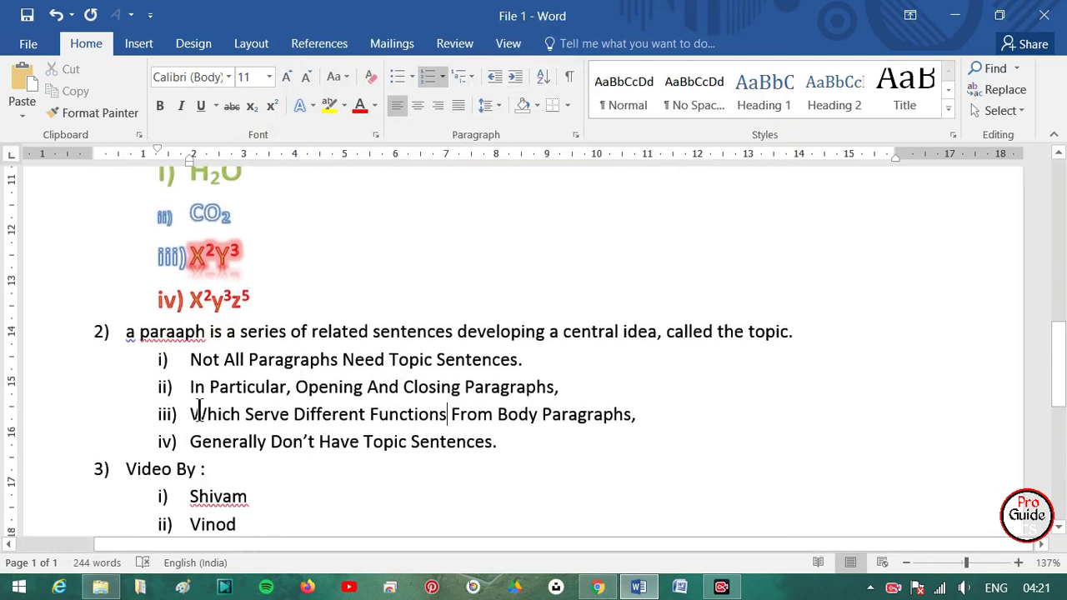
pyautogui.scroll(-4, 142, 367)
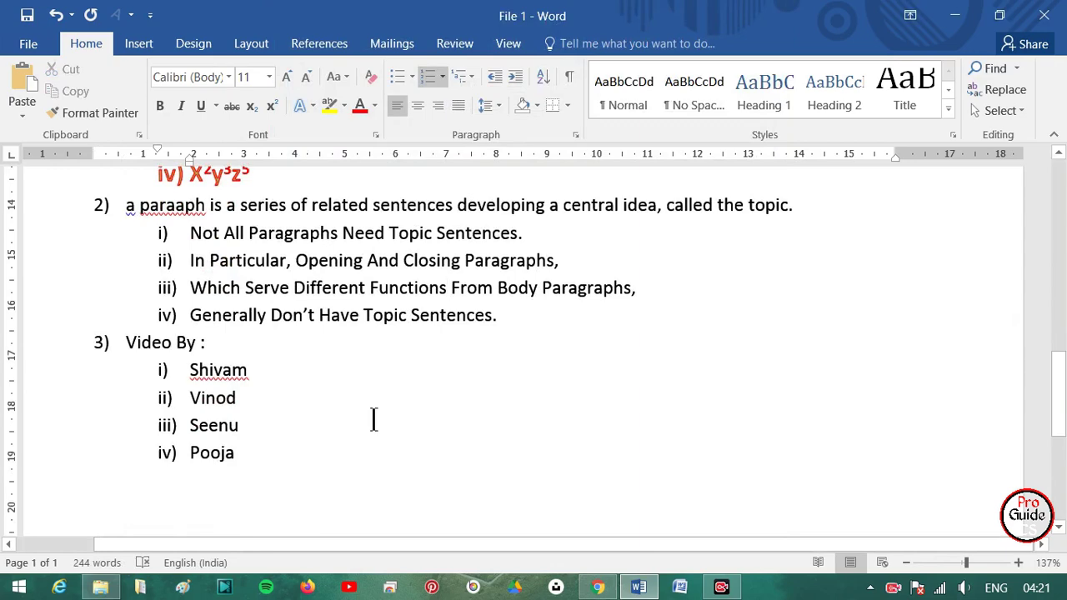
pyautogui.scroll(5, 358, 409)
pyautogui.scroll(10, 353, 398)
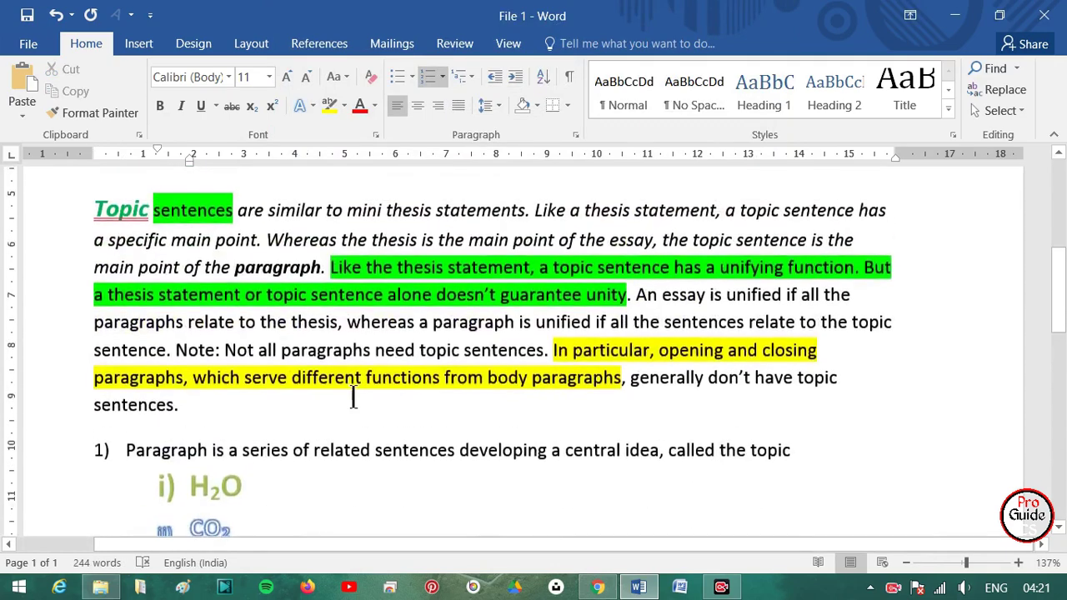
pyautogui.scroll(1, 353, 397)
pyautogui.scroll(6, 352, 396)
pyautogui.scroll(-10, 347, 392)
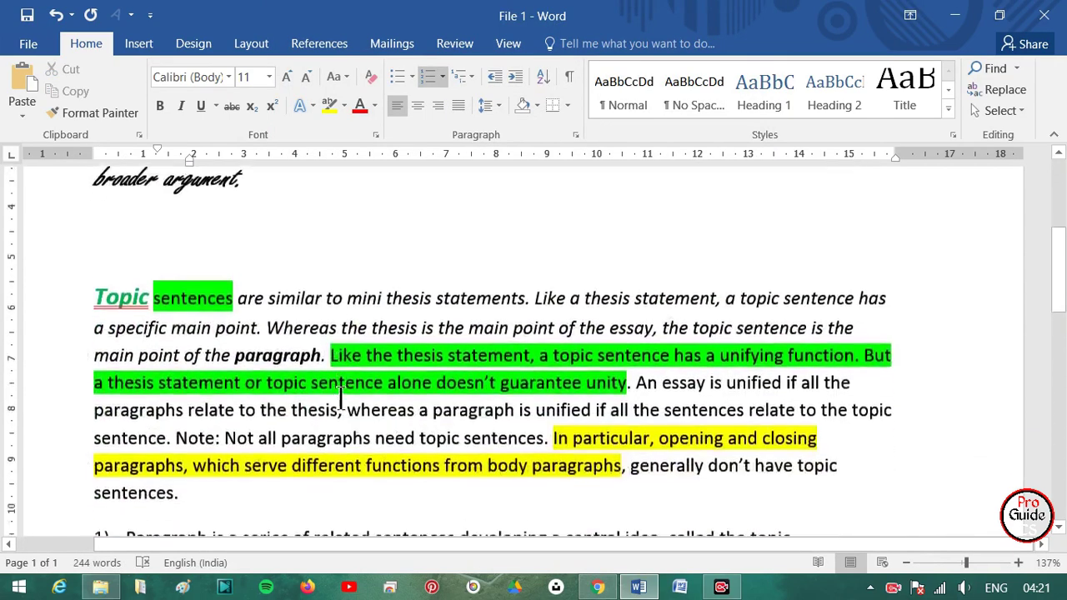
pyautogui.scroll(-6, 342, 388)
pyautogui.scroll(2, 335, 401)
pyautogui.scroll(-4, 329, 392)
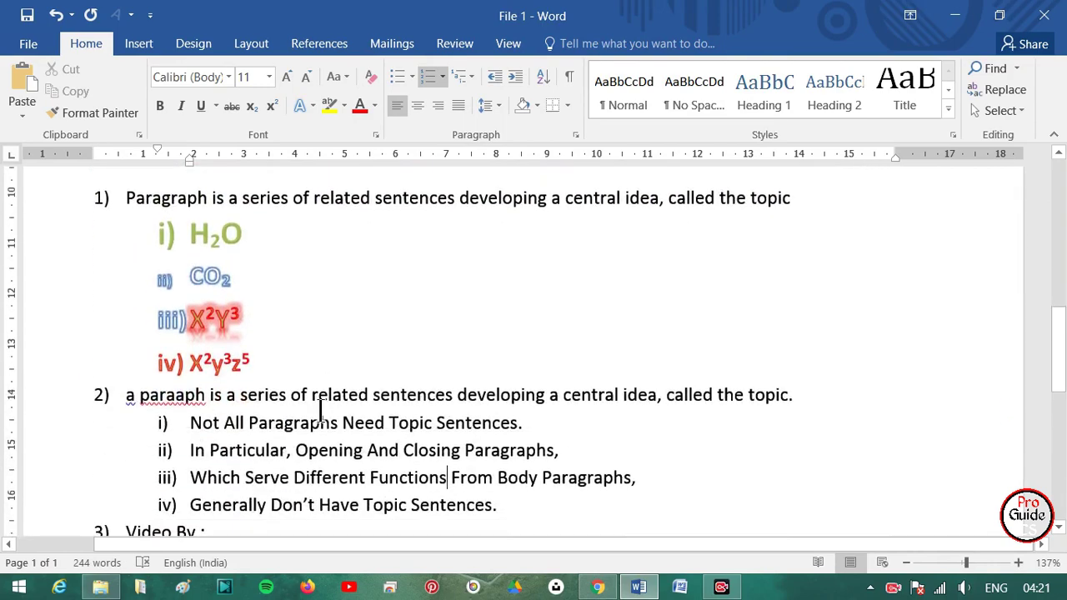
pyautogui.scroll(7, 308, 400)
pyautogui.scroll(1, 298, 413)
pyautogui.scroll(-5, 504, 496)
pyautogui.moveTo(481, 510)
pyautogui.mouseDown()
pyautogui.moveTo(120, 428)
pyautogui.moveTo(100, 393)
pyautogui.mouseUp()
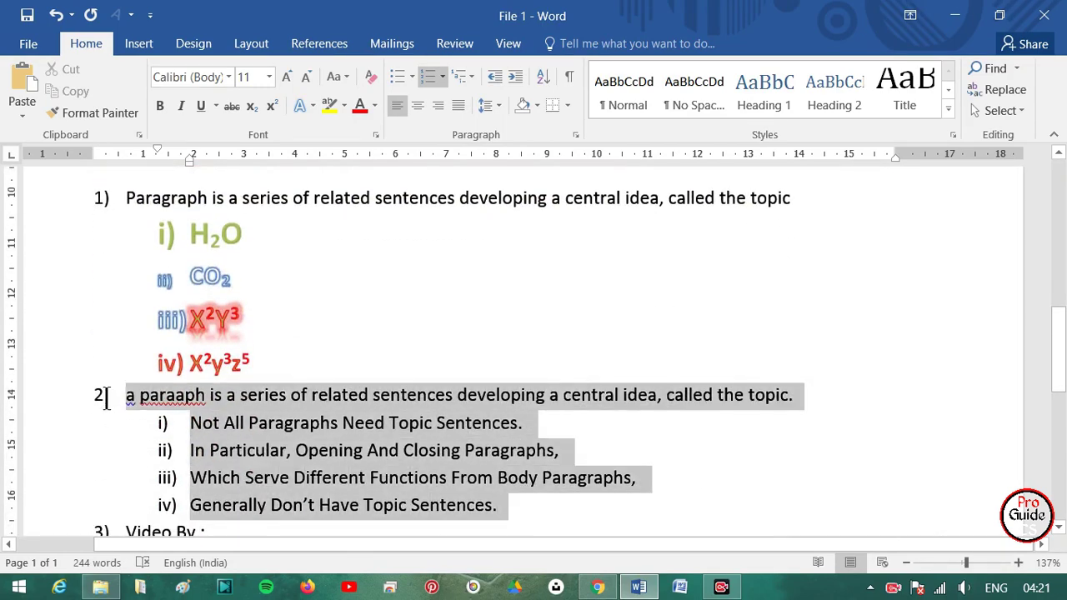
pyautogui.click(370, 76)
# Number the five paragraphs 1. to 5. using the 1. 2. 3. numbering format.
pyautogui.scroll(-4, 269, 440)
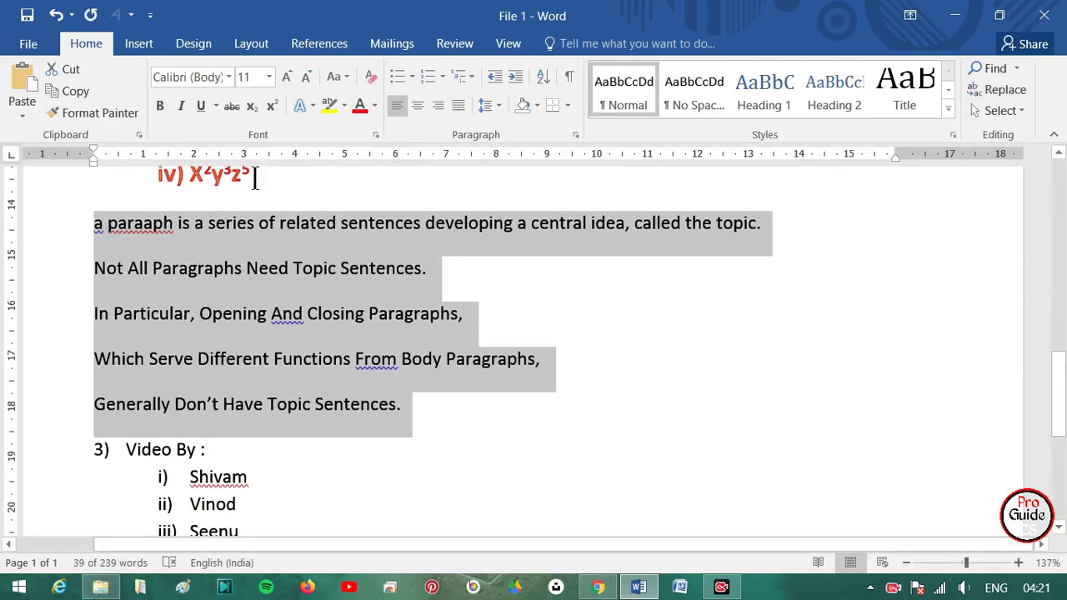
pyautogui.click(442, 77)
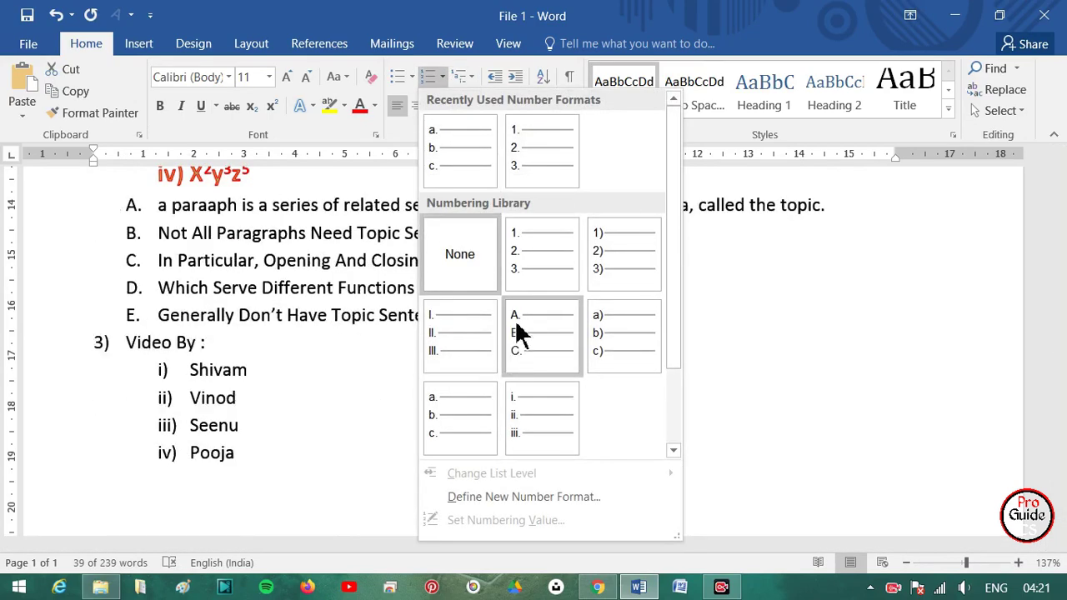
pyautogui.click(516, 266)
pyautogui.click(260, 319)
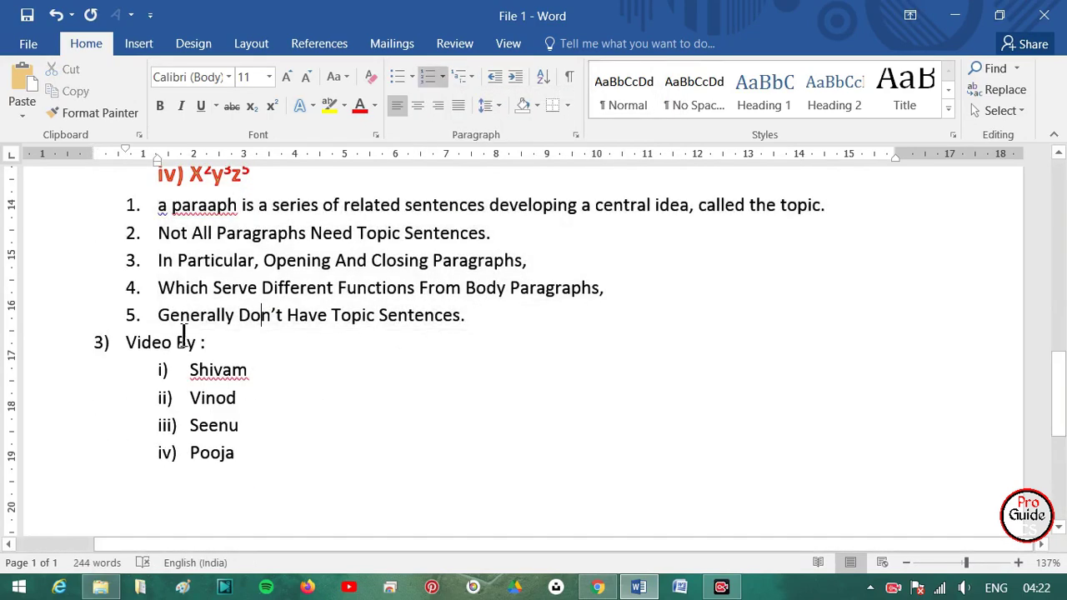
pyautogui.moveTo(131, 343)
pyautogui.mouseDown()
pyautogui.moveTo(255, 436)
pyautogui.moveTo(260, 471)
pyautogui.mouseUp()
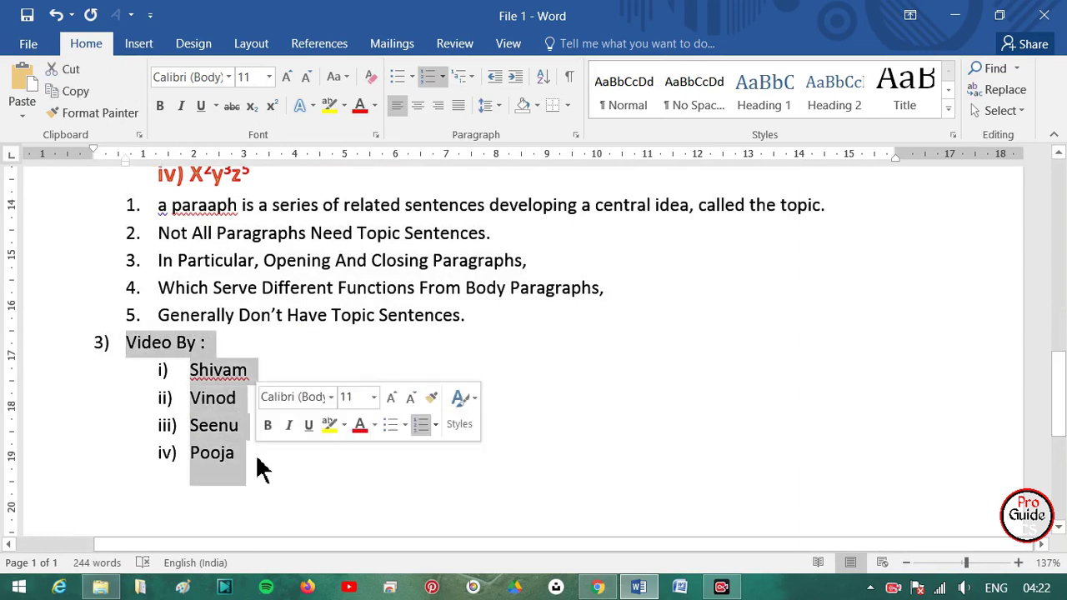
# Clear formatting from the Video By block, then number only the four names 1. to 4.
pyautogui.click(371, 76)
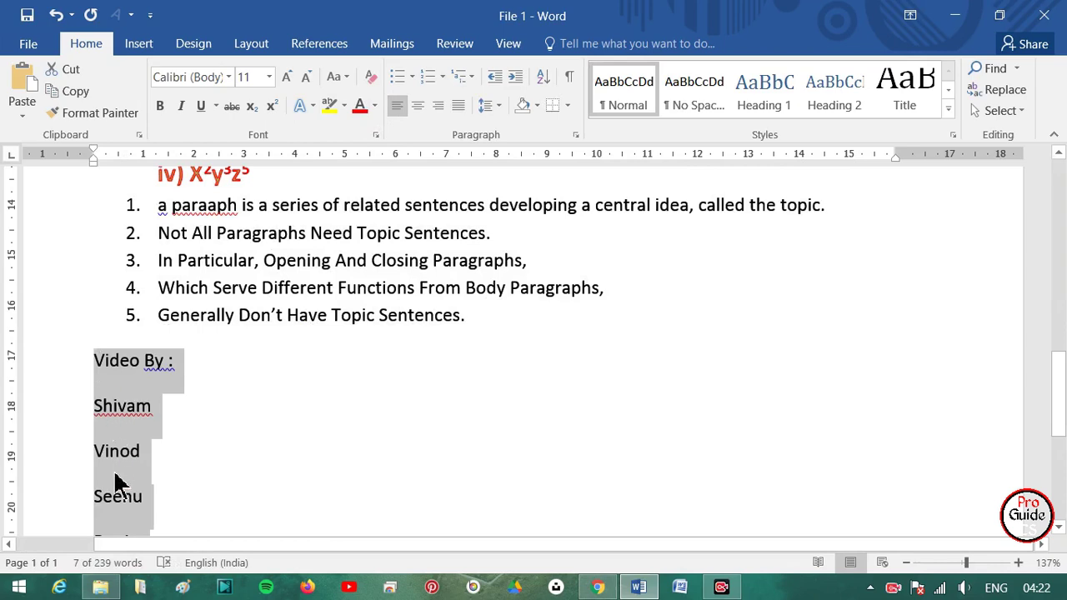
pyautogui.scroll(1, 158, 385)
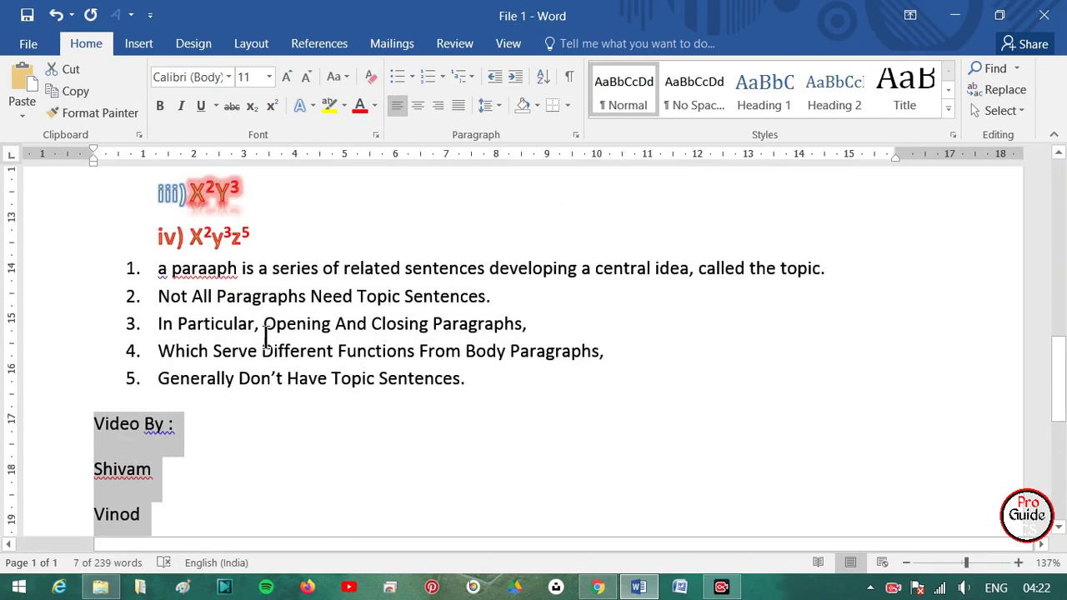
pyautogui.click(428, 76)
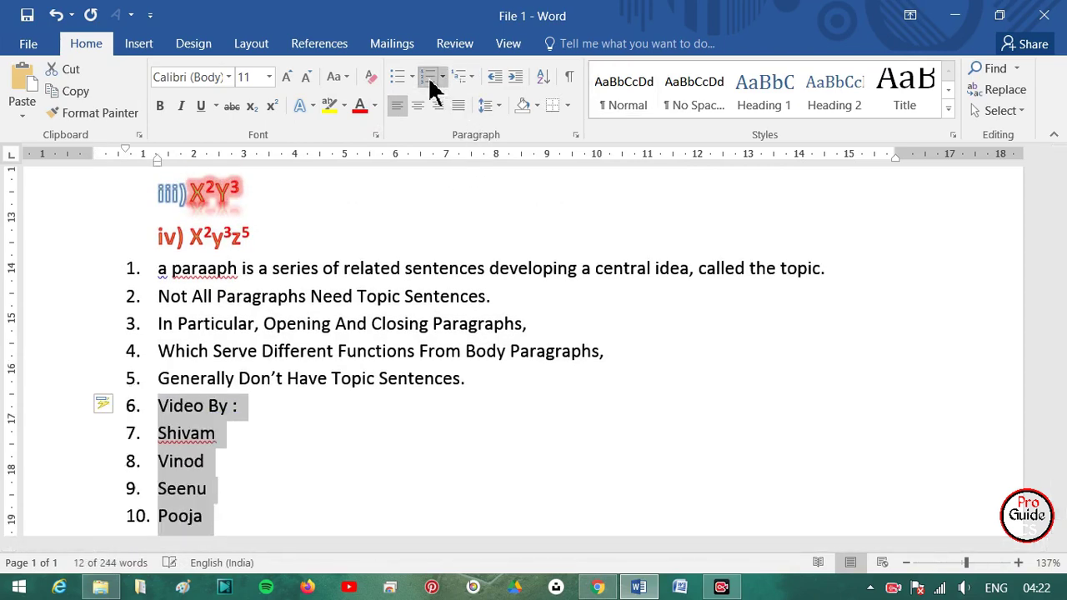
pyautogui.click(427, 76)
pyautogui.moveTo(95, 469)
pyautogui.mouseDown()
pyautogui.moveTo(204, 494)
pyautogui.moveTo(186, 440)
pyautogui.mouseUp()
pyautogui.click(433, 73)
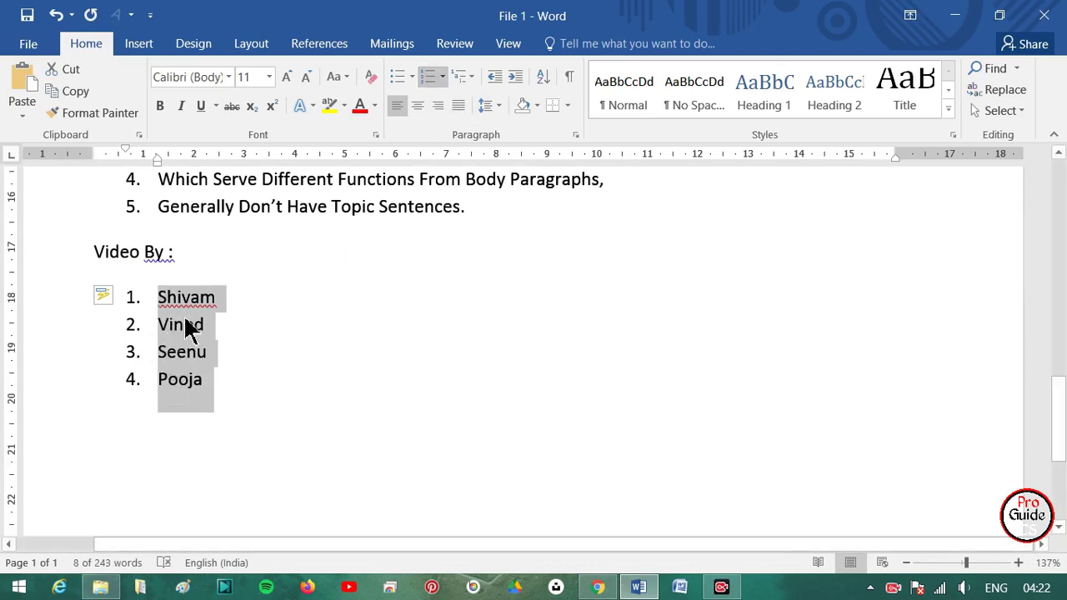
# Set the names list numbering value to start at 5.
pyautogui.click(442, 76)
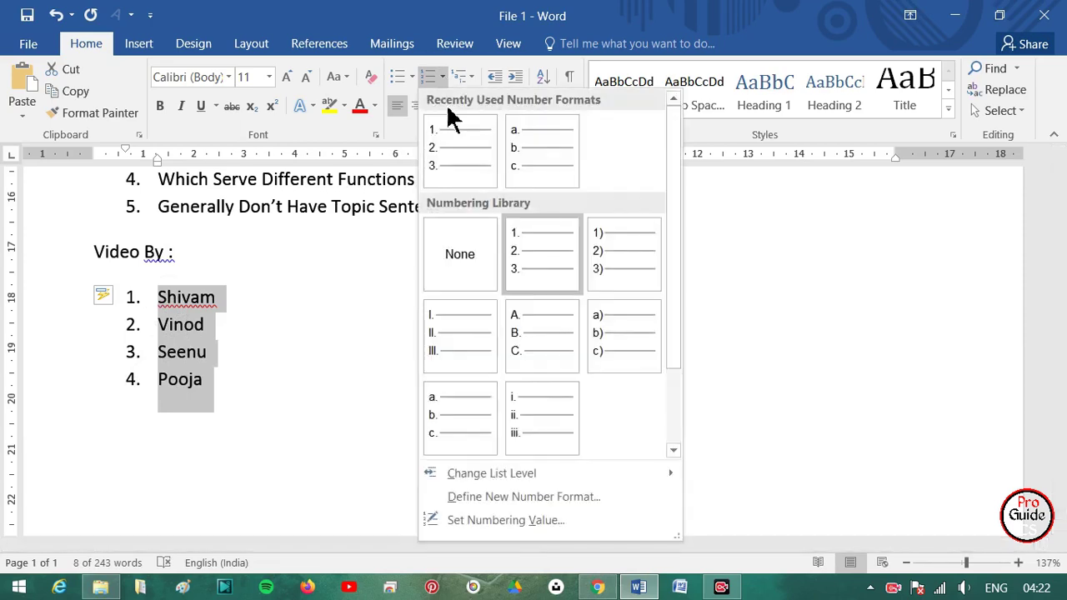
pyautogui.click(509, 525)
pyautogui.doubleClick(446, 302)
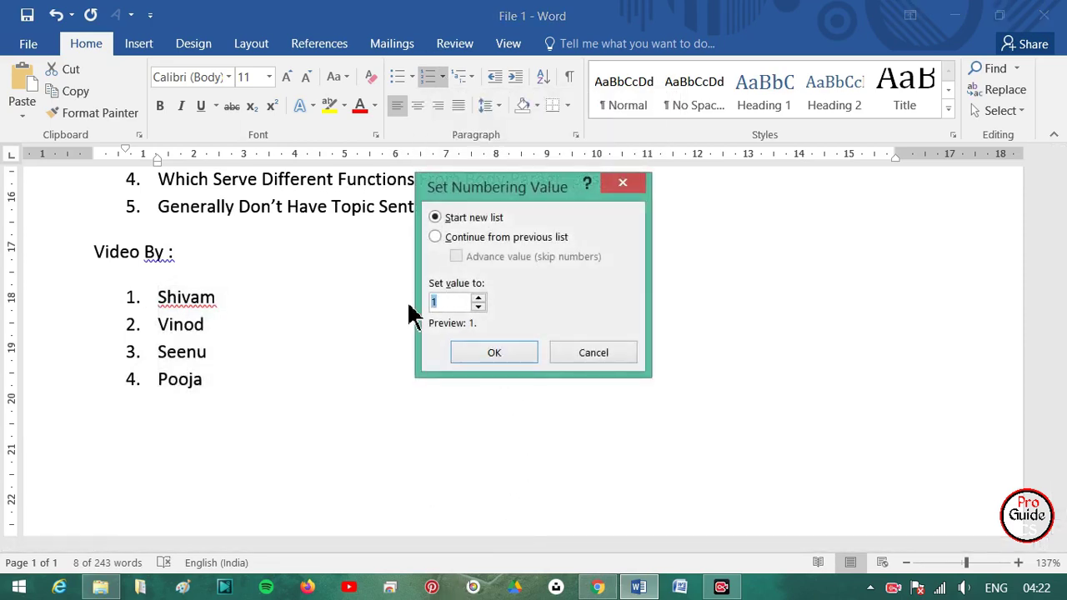
pyautogui.write('5')
pyautogui.click(504, 354)
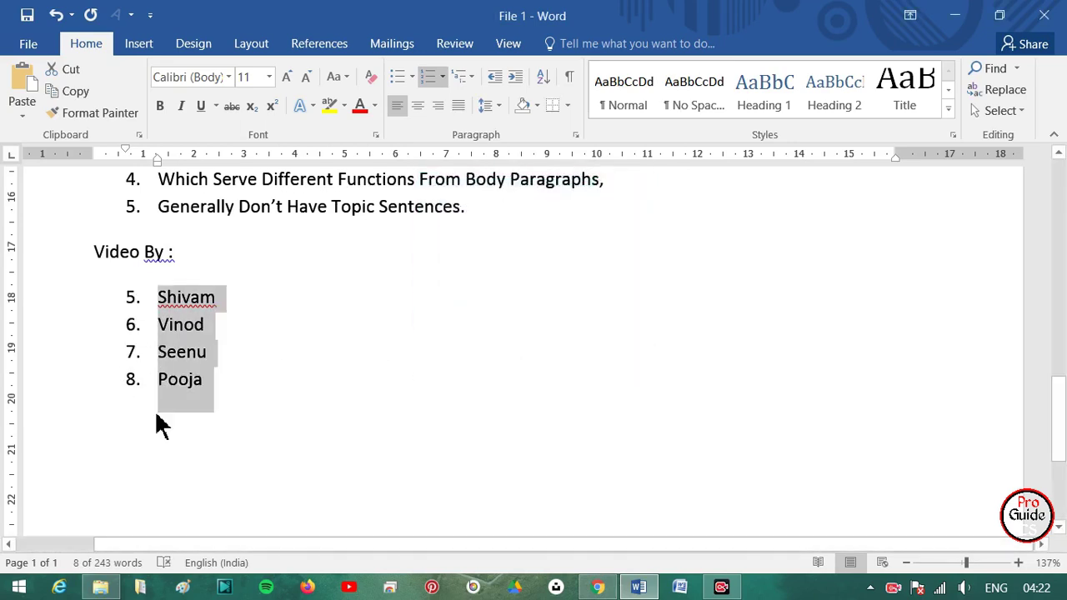
# Change the names list starting value to 6, numbering them 6. to 9.
pyautogui.click(443, 76)
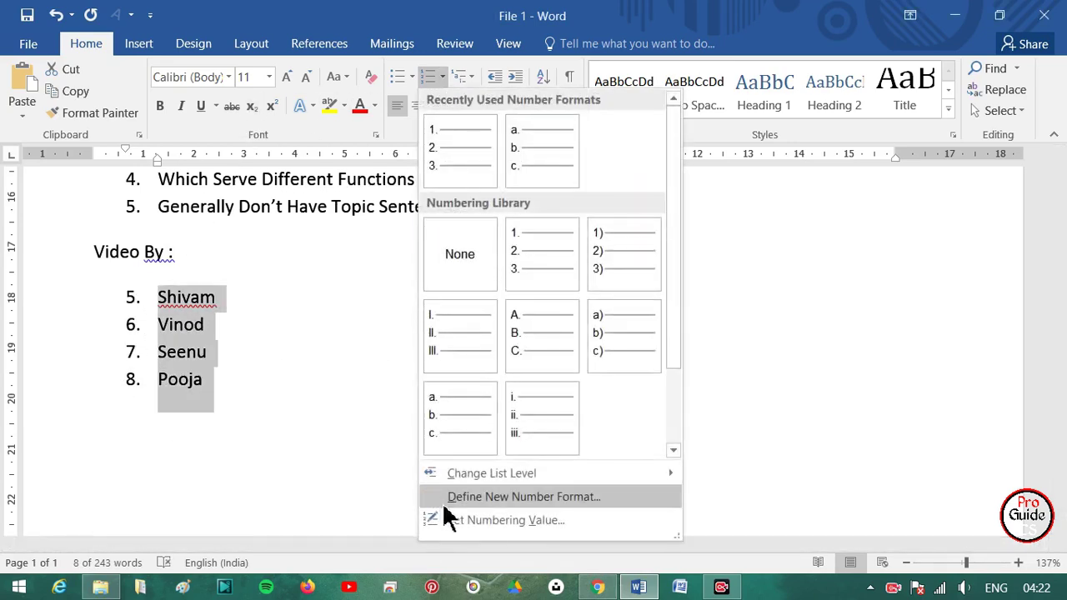
pyautogui.click(483, 518)
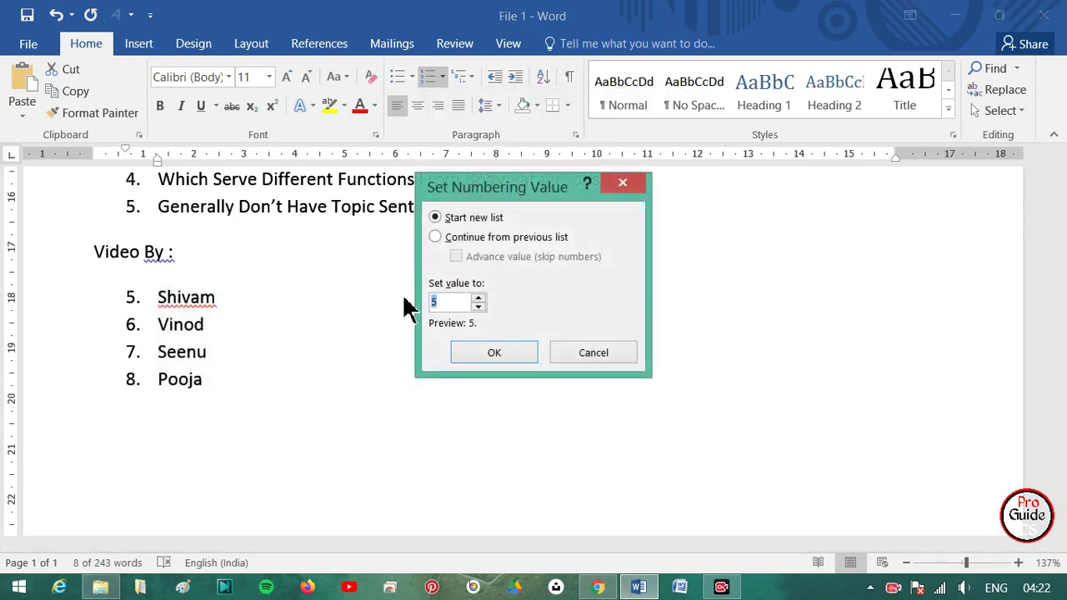
pyautogui.write('6')
pyautogui.click(475, 358)
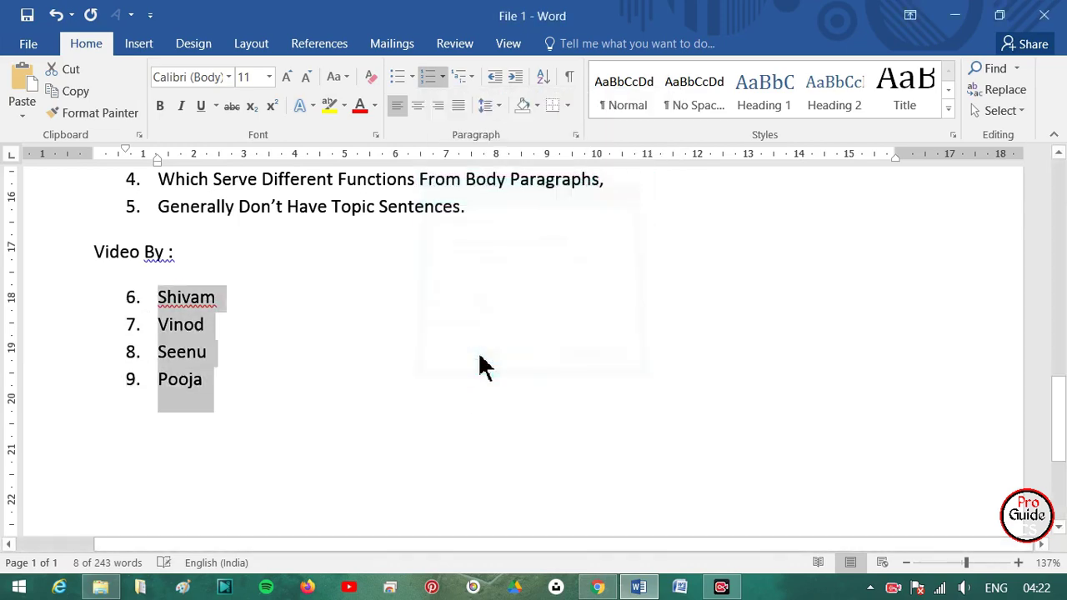
pyautogui.scroll(3, 305, 427)
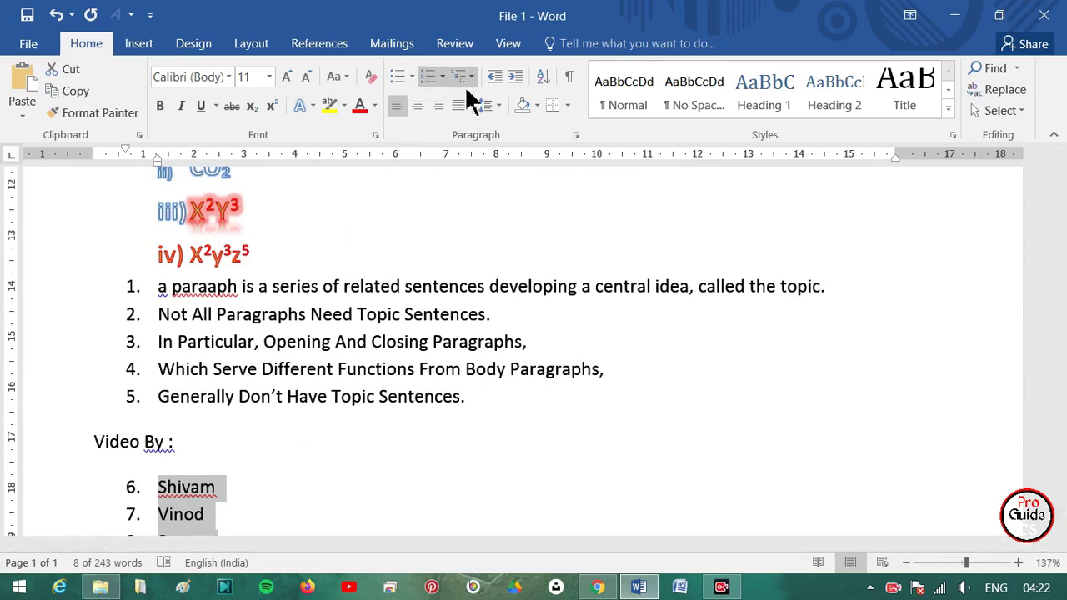
pyautogui.scroll(1, 423, 352)
pyautogui.scroll(5, 428, 309)
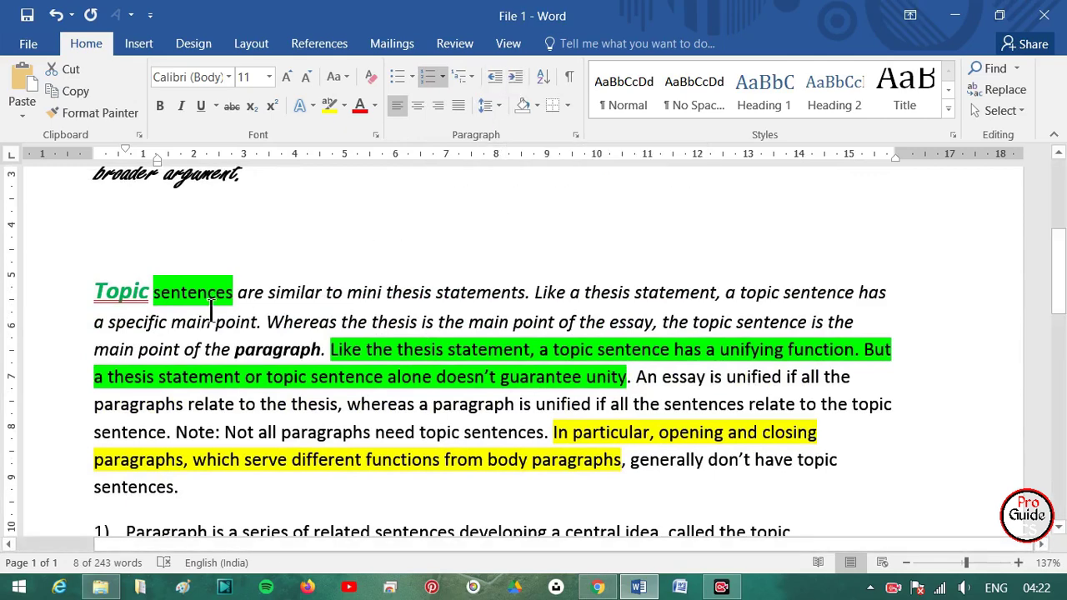
pyautogui.scroll(1, 171, 321)
pyautogui.scroll(-2, 171, 325)
pyautogui.scroll(-2, 169, 334)
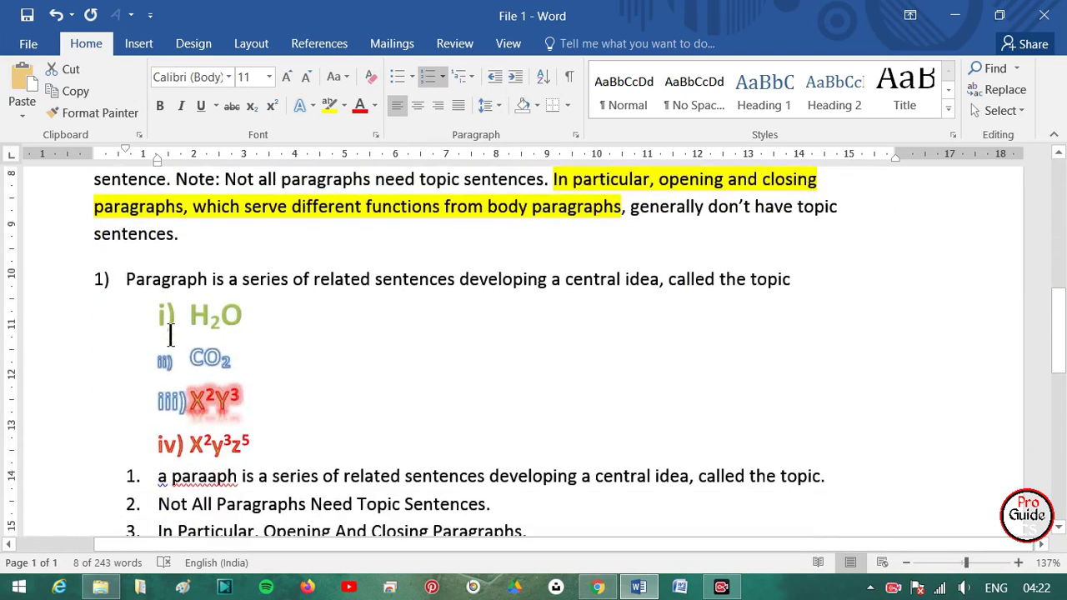
pyautogui.scroll(-2, 245, 375)
pyautogui.scroll(-2, 305, 375)
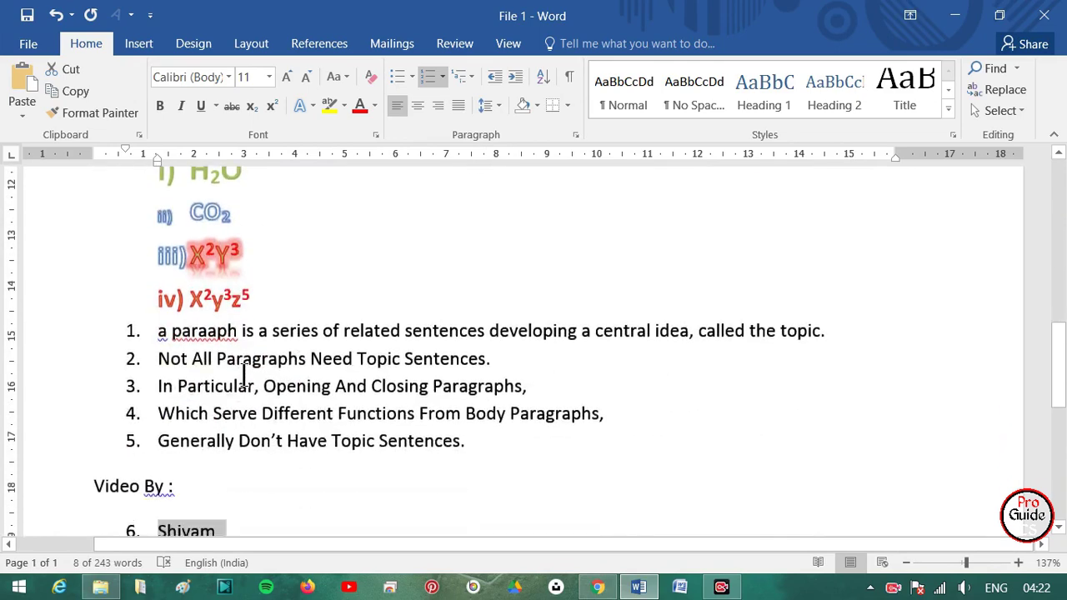
pyautogui.scroll(-1, 244, 375)
pyautogui.scroll(5, 238, 367)
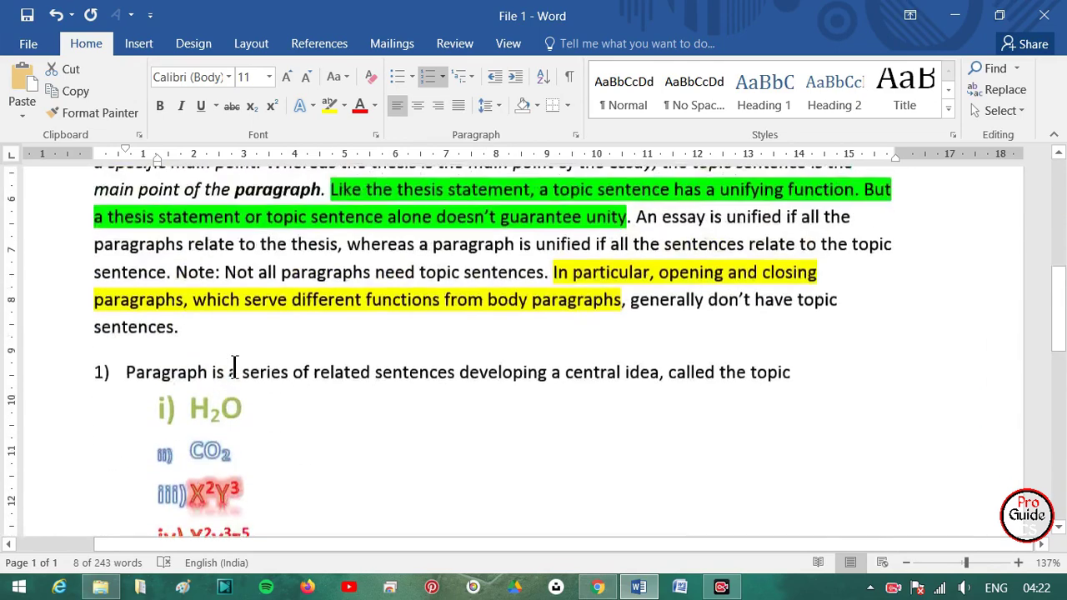
pyautogui.scroll(5, 231, 372)
pyautogui.scroll(1, 208, 375)
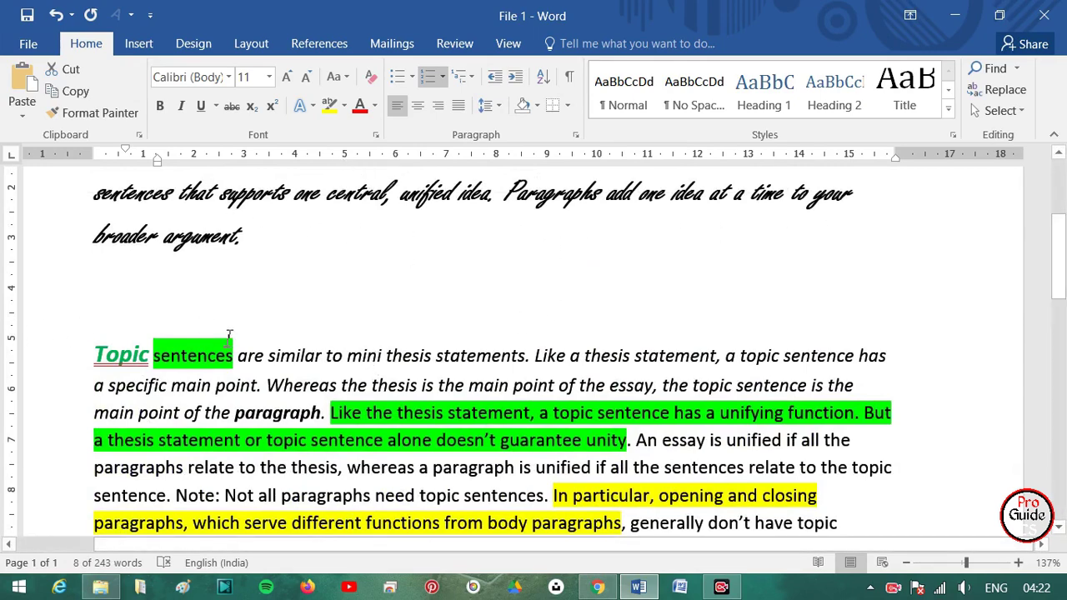
pyautogui.click(97, 355)
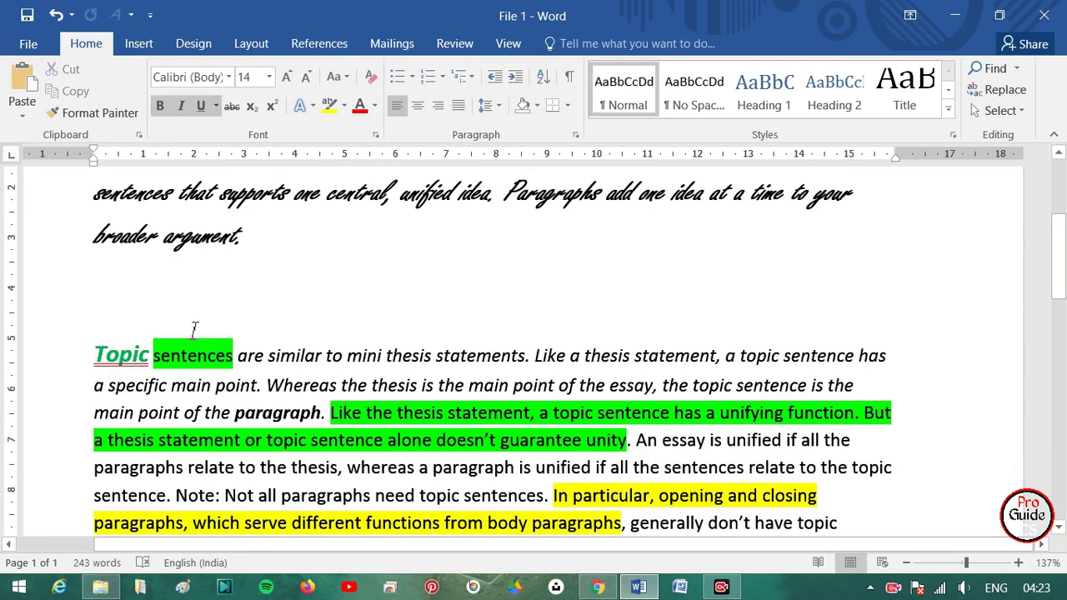
# Adjust the Topic paragraph with Tab and Backspace to remove its first-line indent.
pyautogui.press('Tab')
pyautogui.press('Tab')
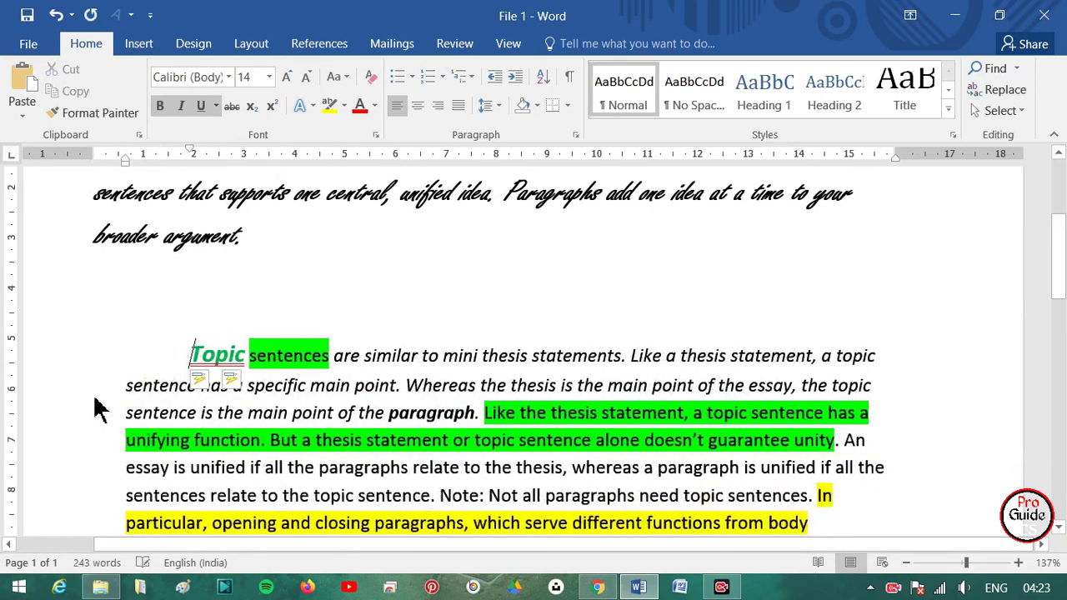
pyautogui.press('Tab')
pyautogui.press('Tab')
pyautogui.scroll(-3, 265, 406)
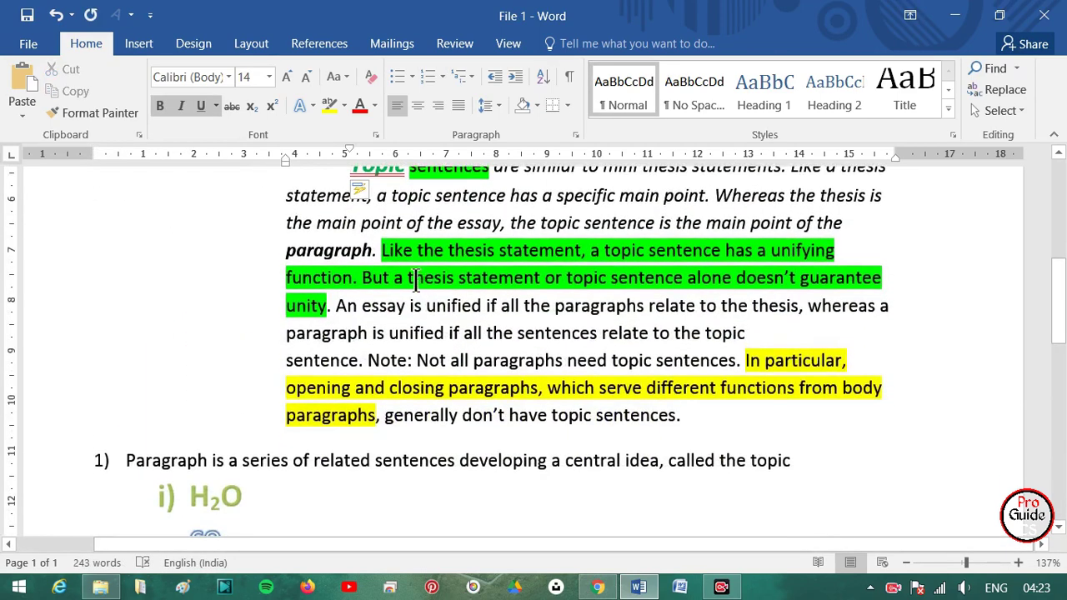
pyautogui.scroll(3, 383, 291)
pyautogui.press('BackSpace')
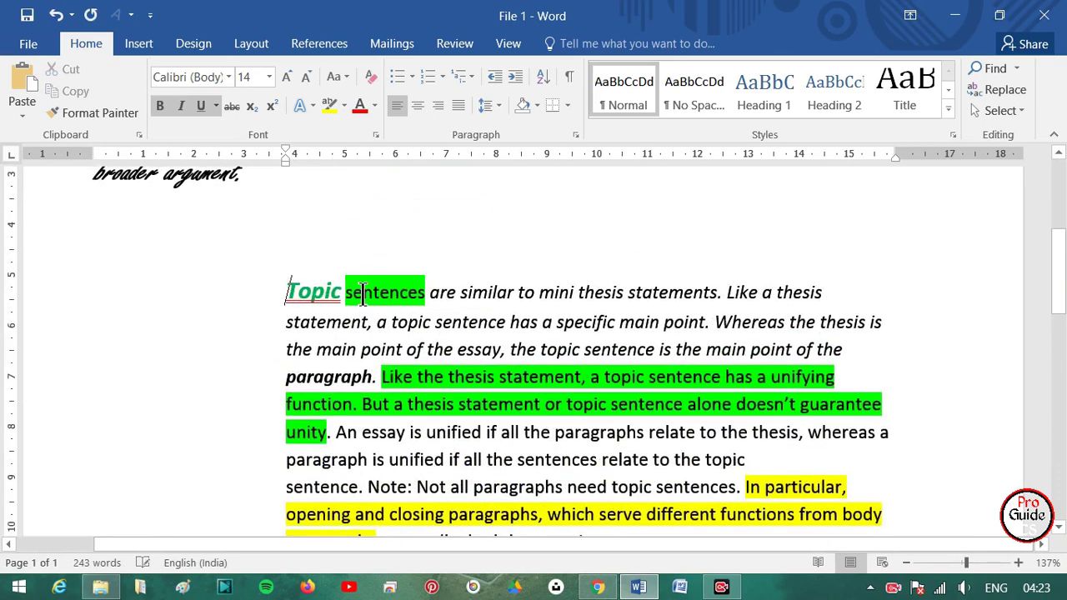
pyautogui.moveTo(252, 306); pyautogui.dragTo(228, 483)
pyautogui.scroll(-3, 236, 392)
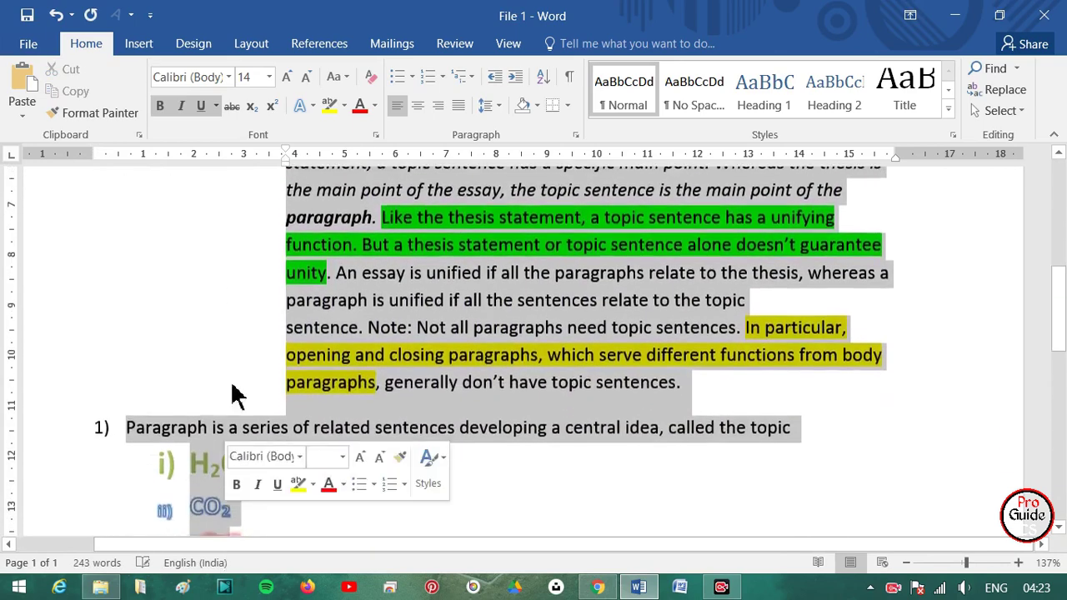
pyautogui.scroll(3, 247, 336)
pyautogui.scroll(3, 250, 333)
pyautogui.scroll(-5, 248, 355)
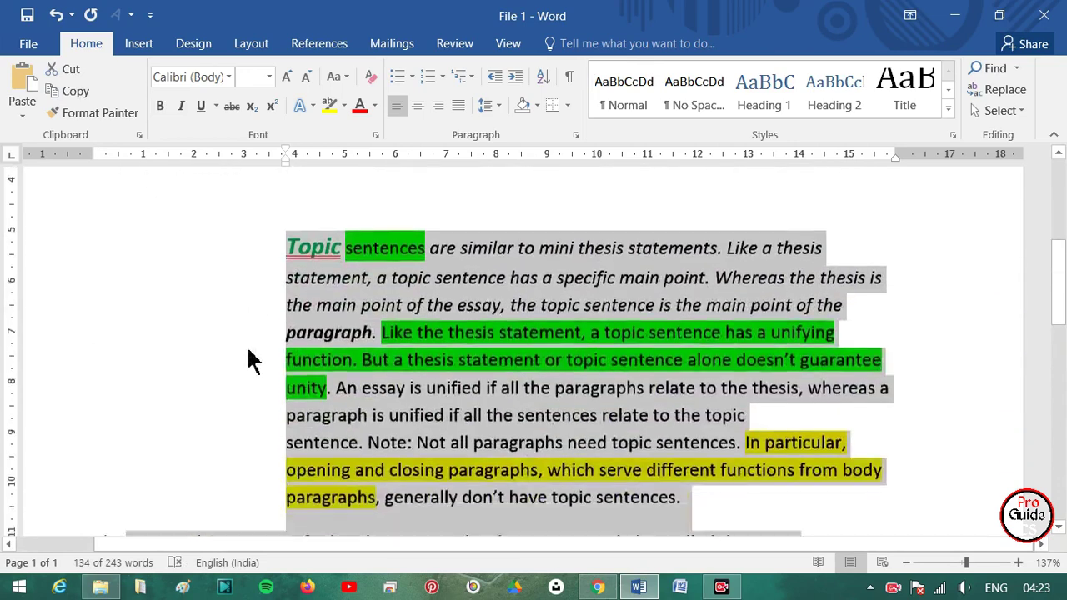
# Return the Topic paragraph to the margin, then increase its indent three steps as one block.
pyautogui.press('Tab')
pyautogui.press('BackSpace')
pyautogui.press('BackSpace')
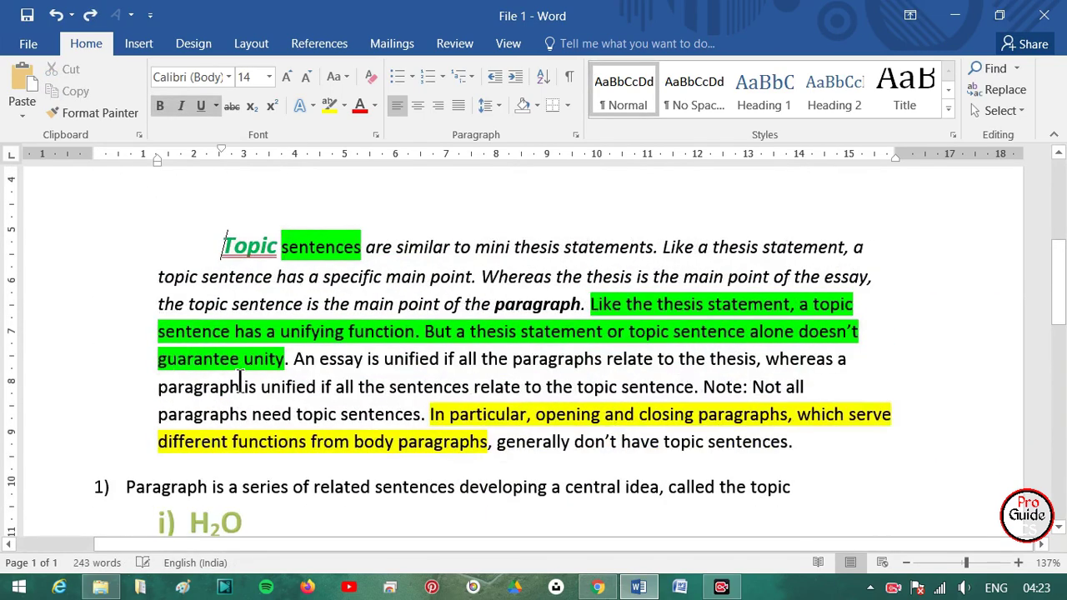
pyautogui.press('BackSpace')
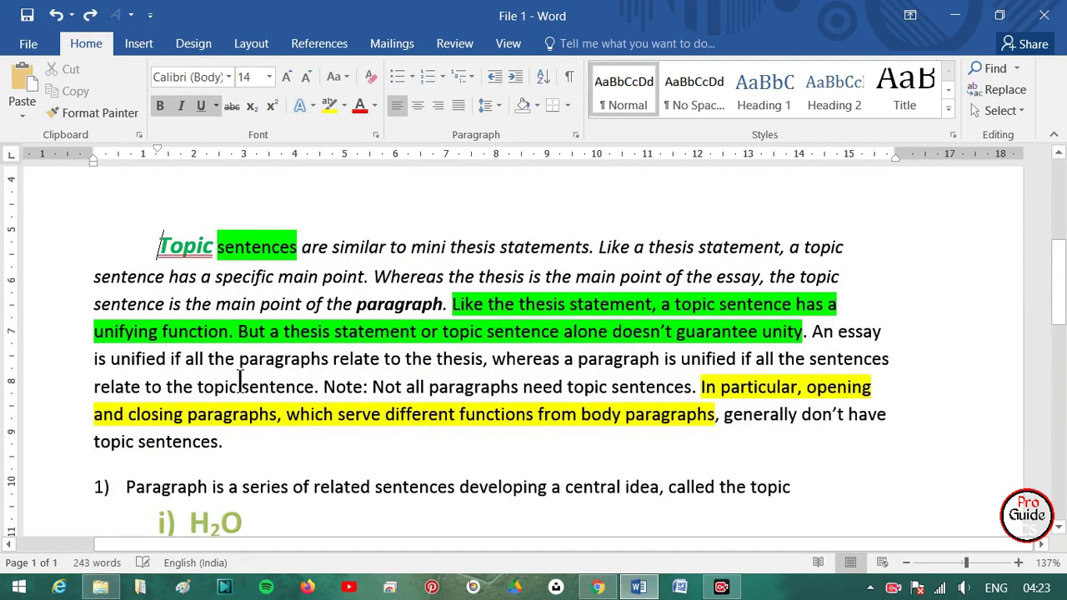
pyautogui.press('BackSpace')
pyautogui.press('BackSpace')
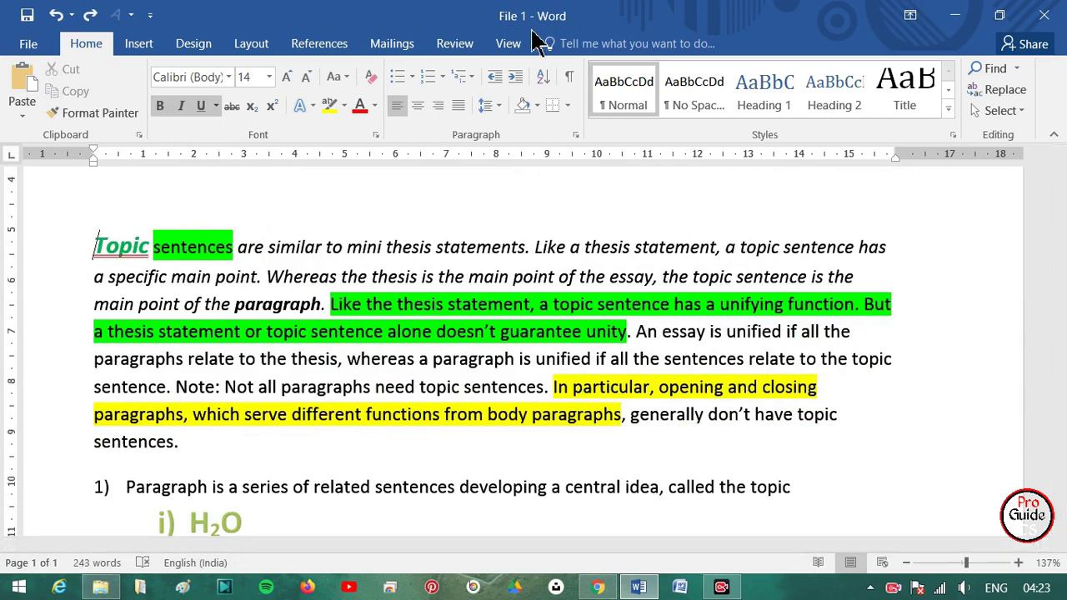
pyautogui.click(516, 76)
pyautogui.click(516, 77)
pyautogui.click(516, 76)
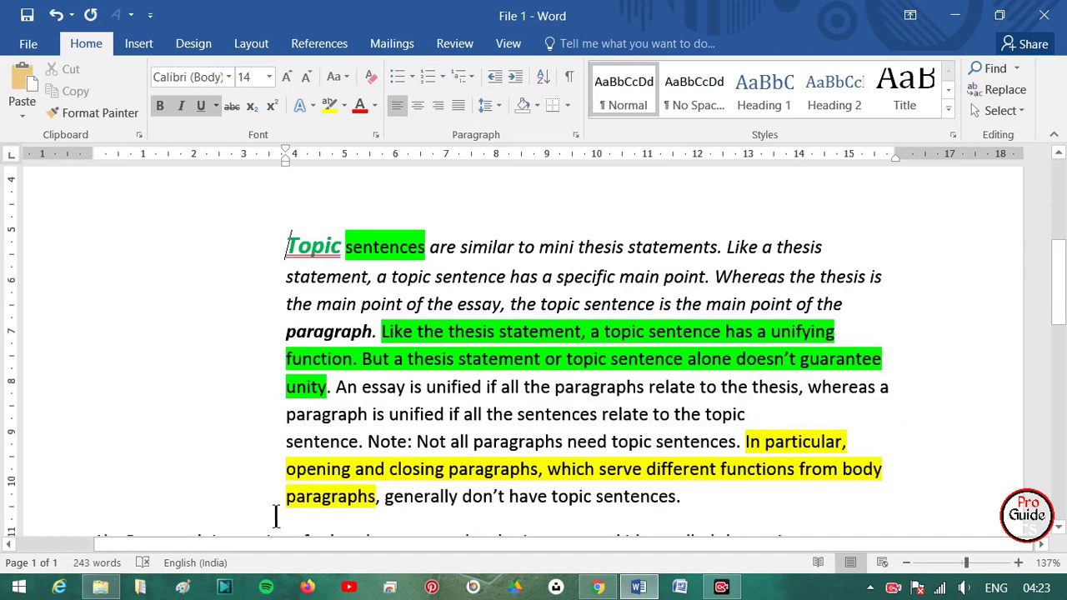
# Try tab gaps before list item 1, then remove the stray character and tabs.
pyautogui.scroll(-3, 325, 431)
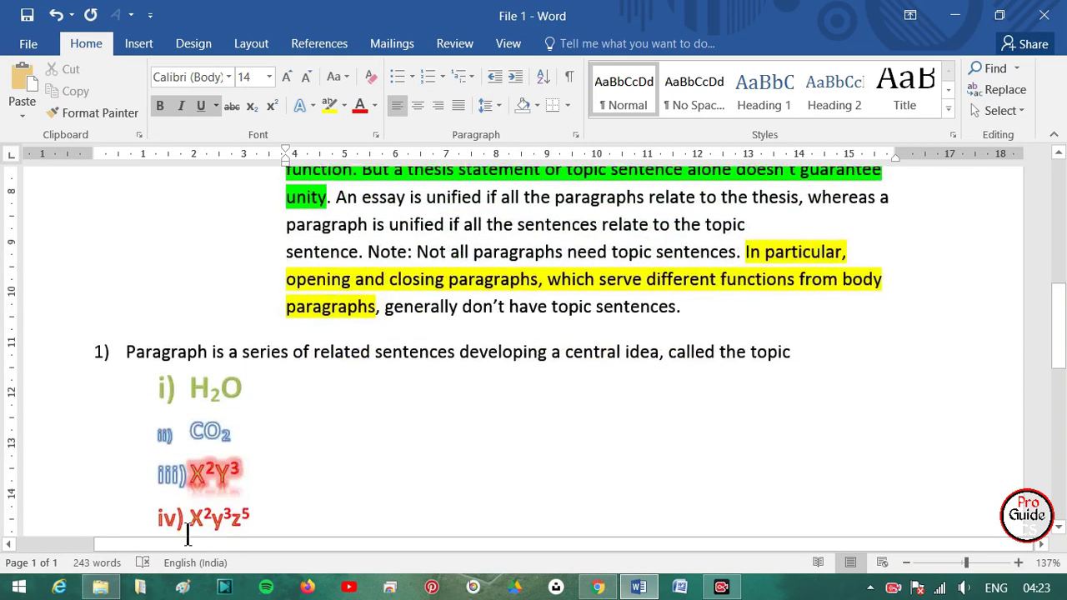
pyautogui.scroll(-3, 250, 375)
pyautogui.scroll(-1, 192, 323)
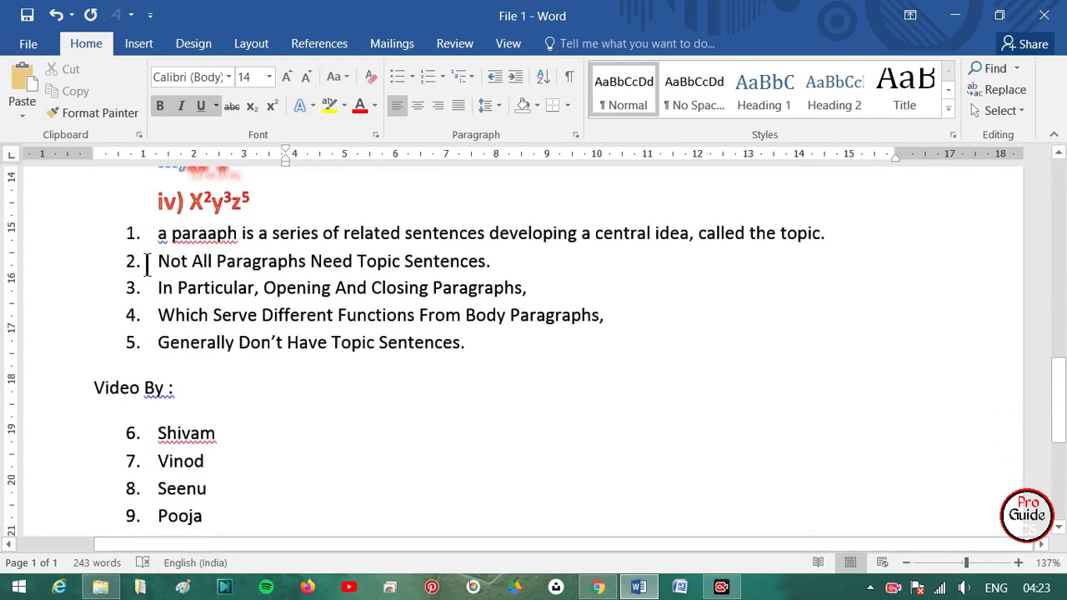
pyautogui.click(158, 236)
pyautogui.write('`')
pyautogui.press('Tab')
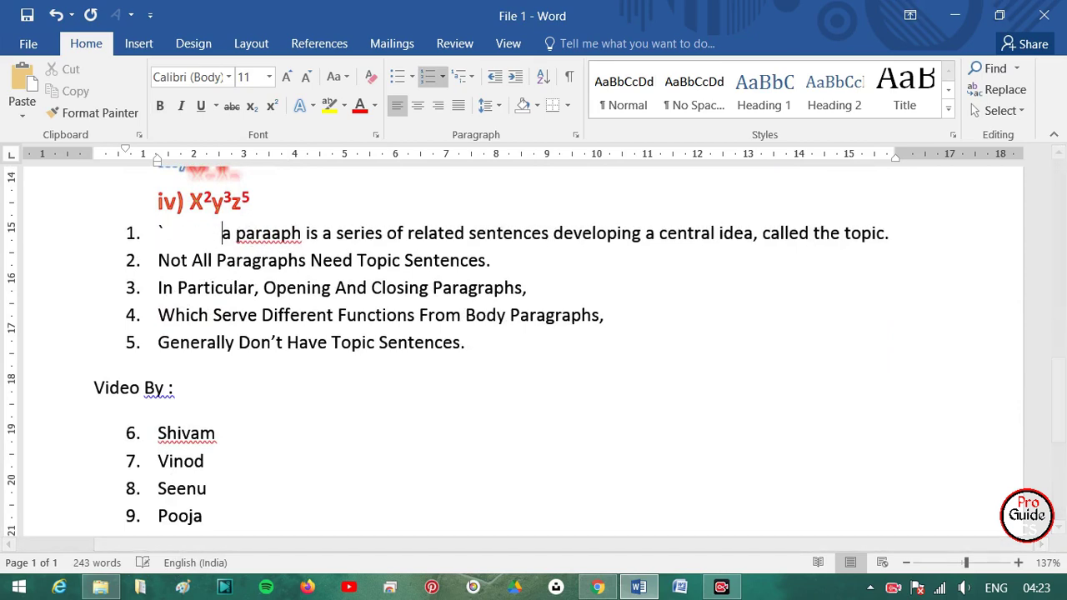
pyautogui.press('Tab')
pyautogui.press('Tab')
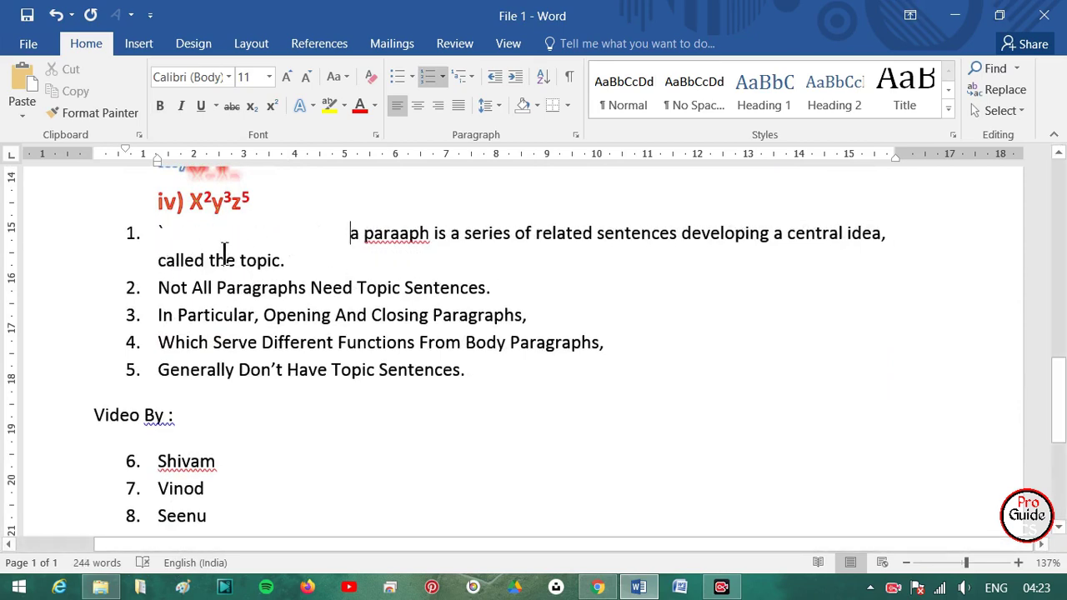
pyautogui.press('BackSpace')
pyautogui.press('BackSpace')
pyautogui.press('BackSpace')
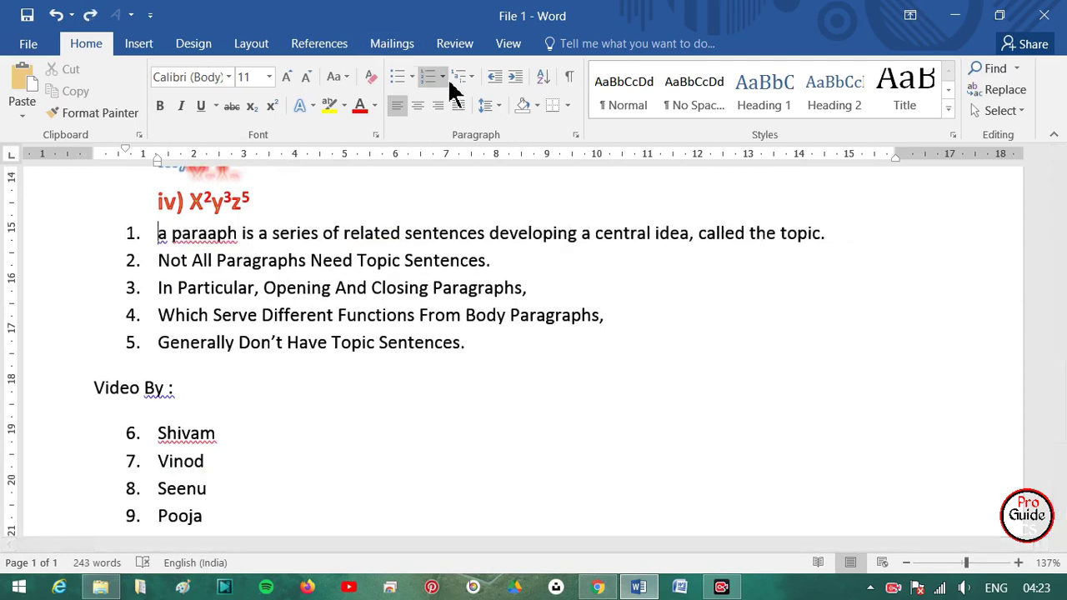
# Shift the 1.–5. list right and back using Increase Indent, Shift+Tab and undo.
pyautogui.click(512, 78)
pyautogui.click(511, 81)
pyautogui.click(512, 81)
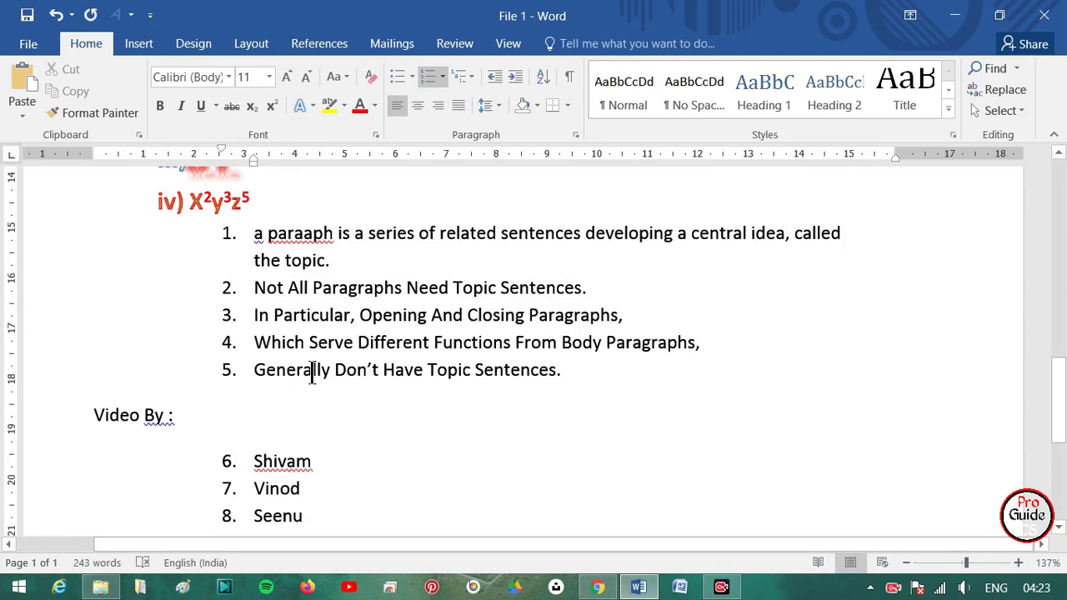
pyautogui.hotkey('shift', 'Tab')
pyautogui.hotkey('shift', 'Tab')
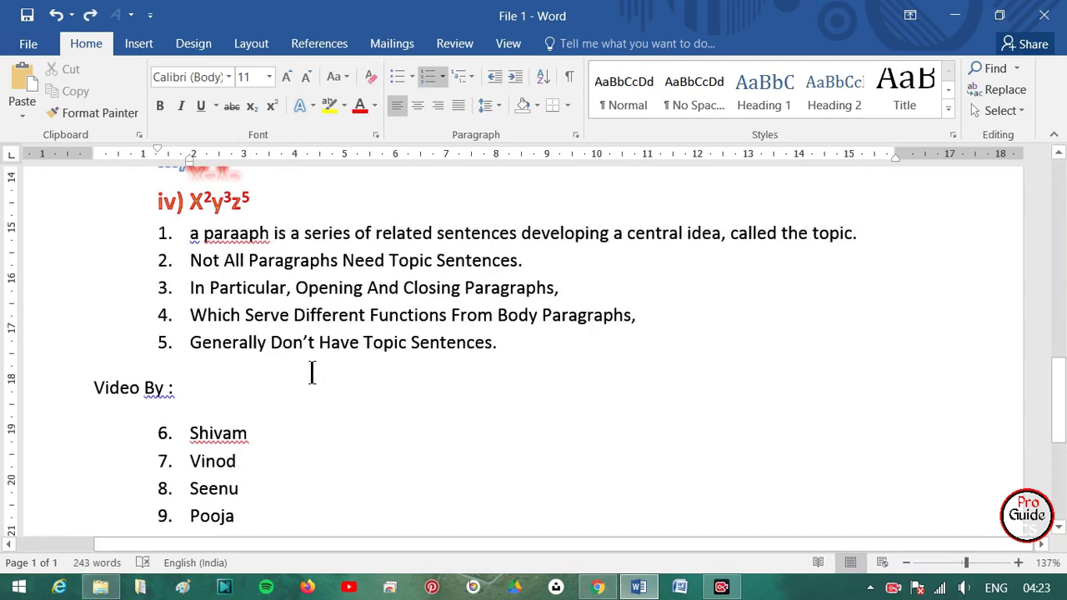
pyautogui.hotkey('shift', 'Tab')
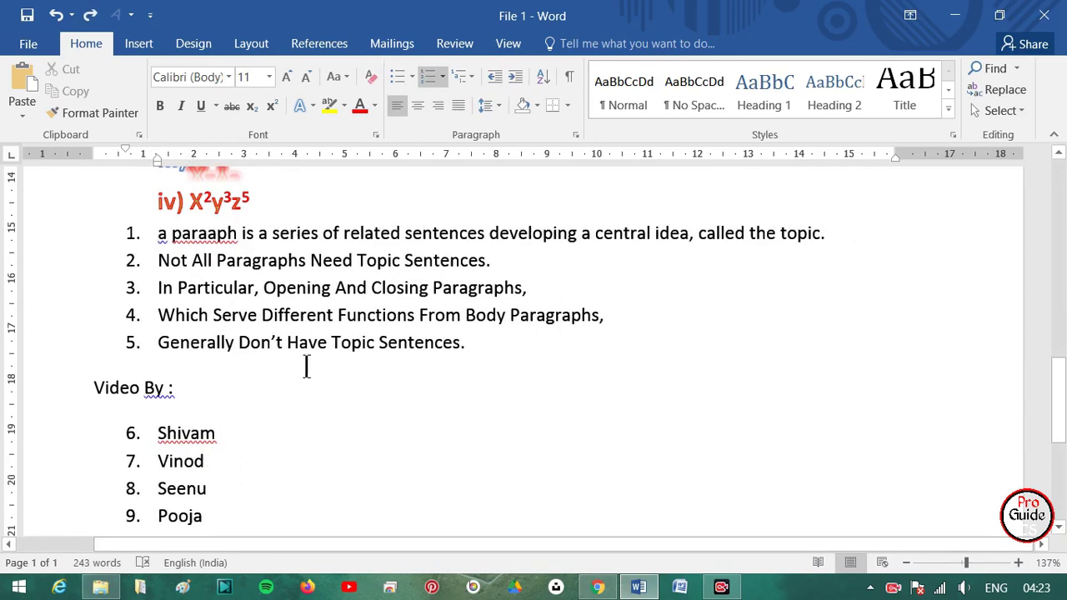
pyautogui.press('Tab')
pyautogui.press('Tab')
pyautogui.press('Tab')
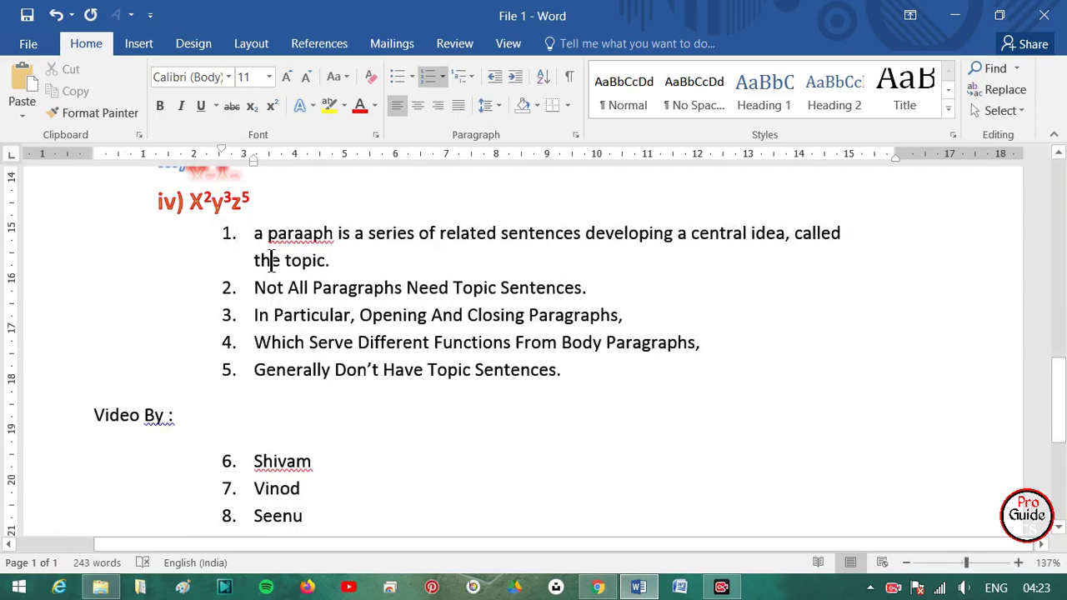
pyautogui.scroll(-3, 270, 260)
pyautogui.scroll(2, 271, 261)
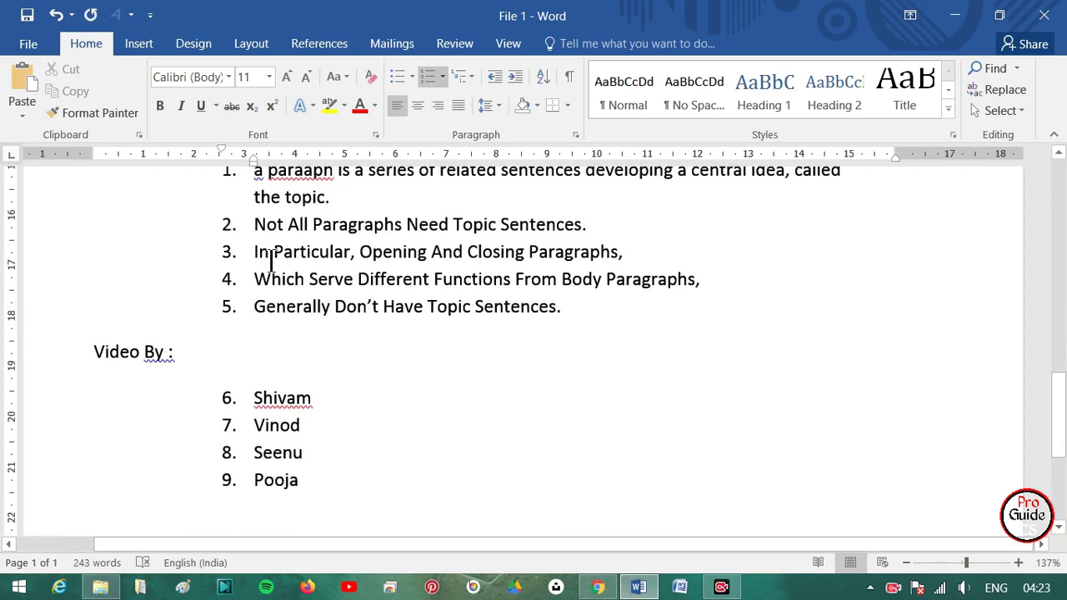
pyautogui.hotkey('ctrl', 'z')
pyautogui.hotkey('ctrl', 'z')
pyautogui.hotkey('ctrl', 'z')
pyautogui.hotkey('ctrl', 'z')
pyautogui.hotkey('ctrl', 'z')
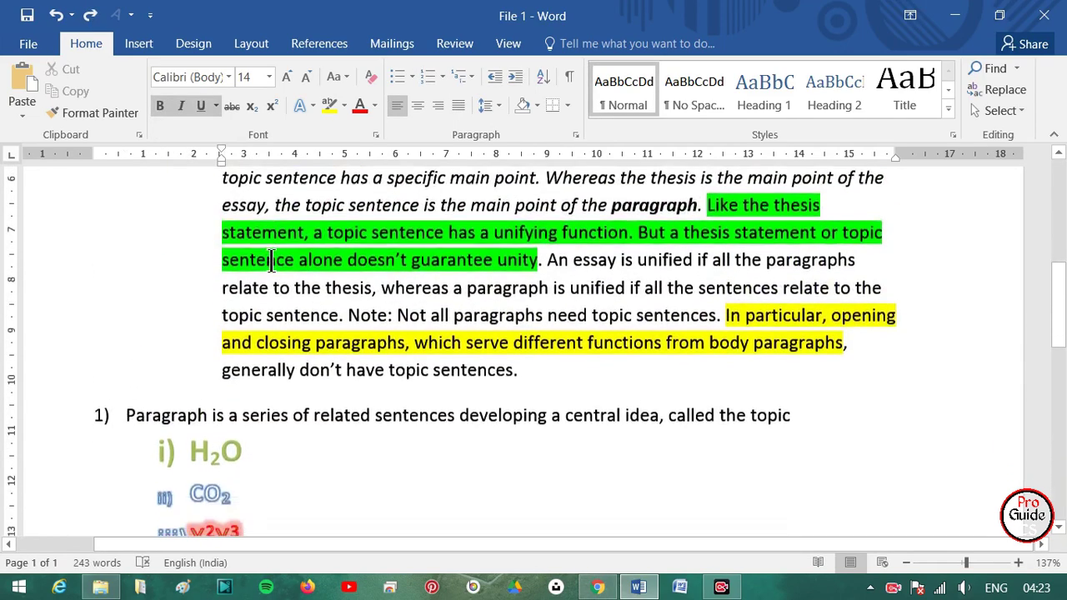
pyautogui.hotkey('ctrl', 'z')
pyautogui.hotkey('ctrl', 'z')
# Align the 1.–5. list at the left margin, matching the 6.–9. names under Video By.
pyautogui.click(160, 366)
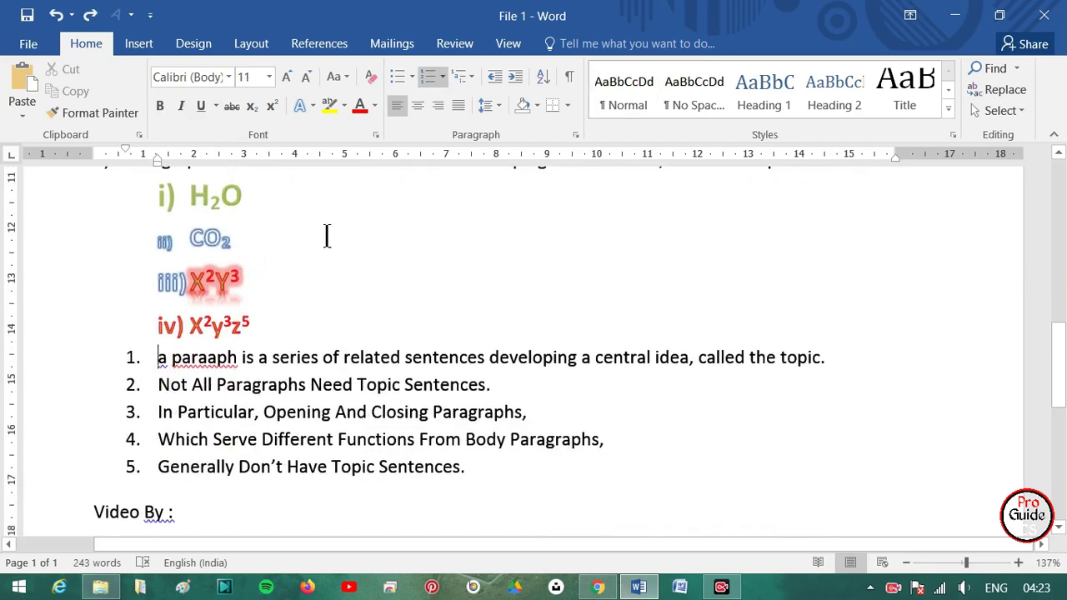
pyautogui.click(517, 77)
pyautogui.click(515, 77)
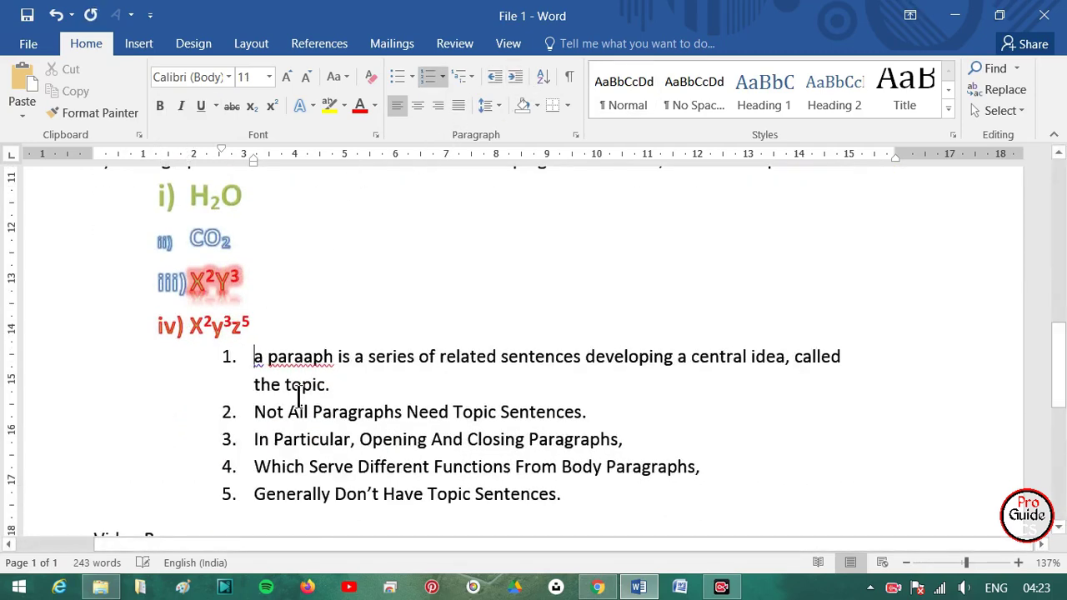
pyautogui.scroll(-3, 297, 405)
pyautogui.scroll(-3, 262, 309)
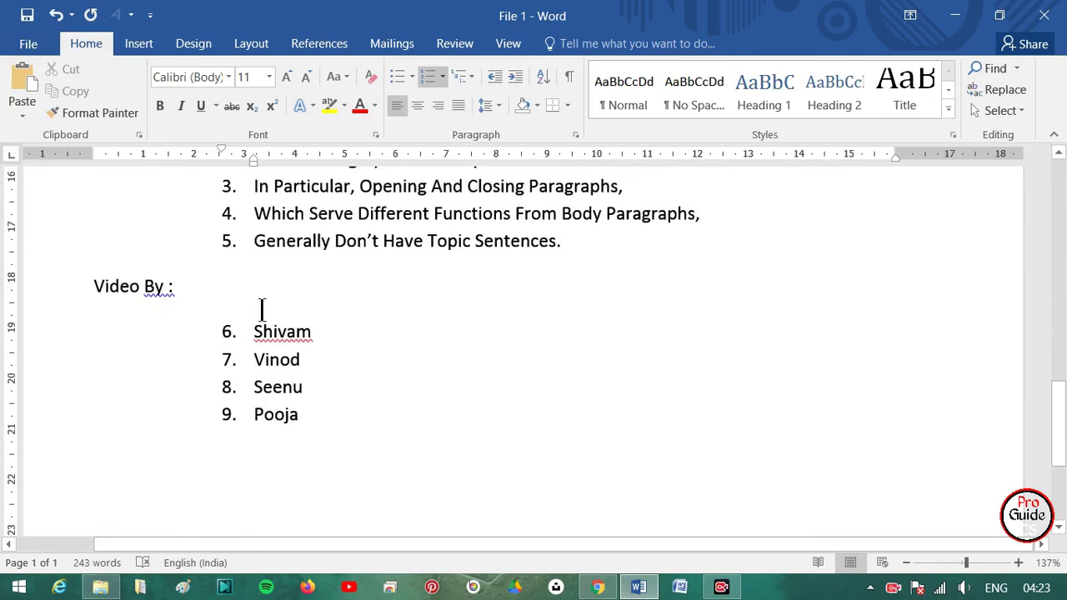
pyautogui.scroll(3, 248, 249)
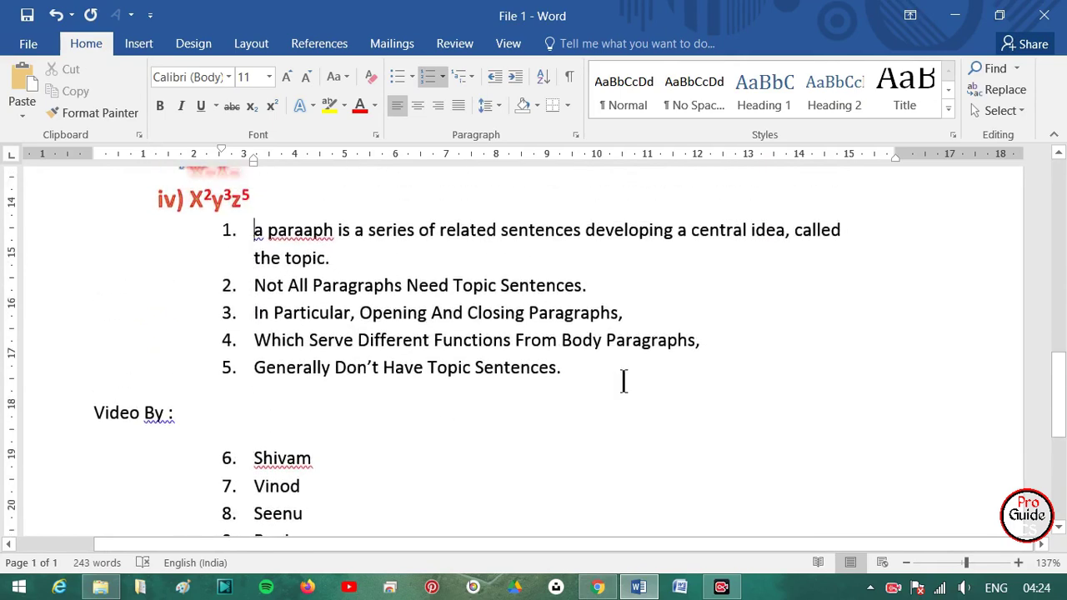
pyautogui.scroll(3, 717, 372)
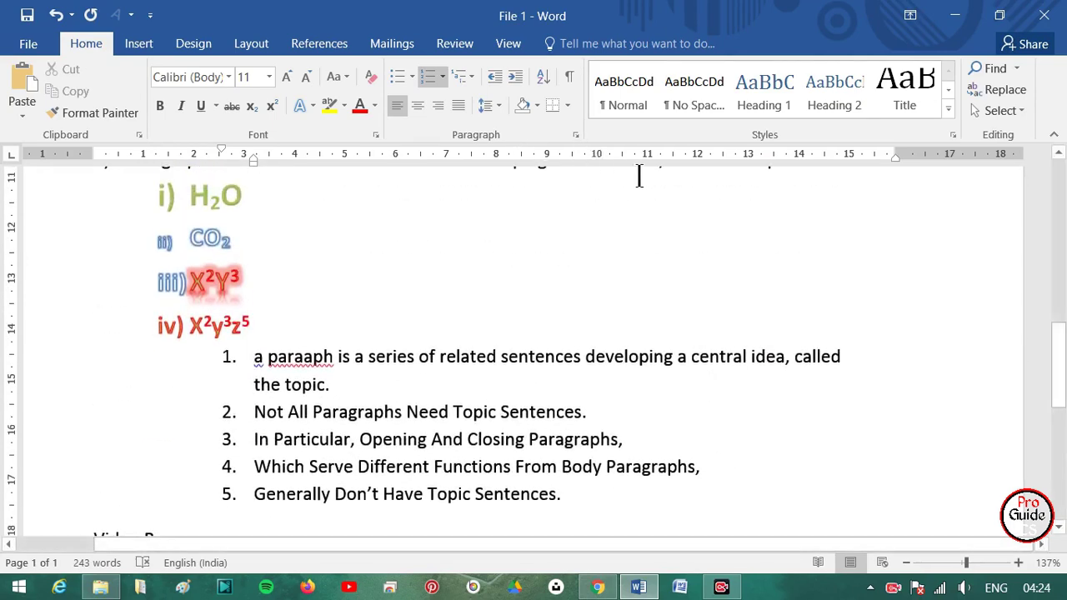
pyautogui.click(496, 77)
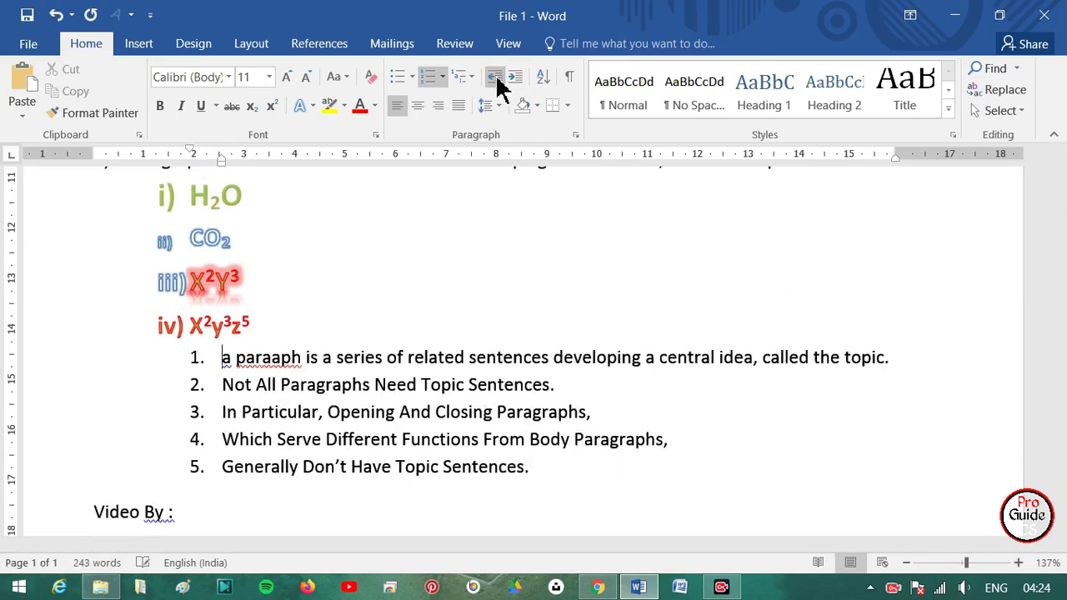
pyautogui.click(496, 79)
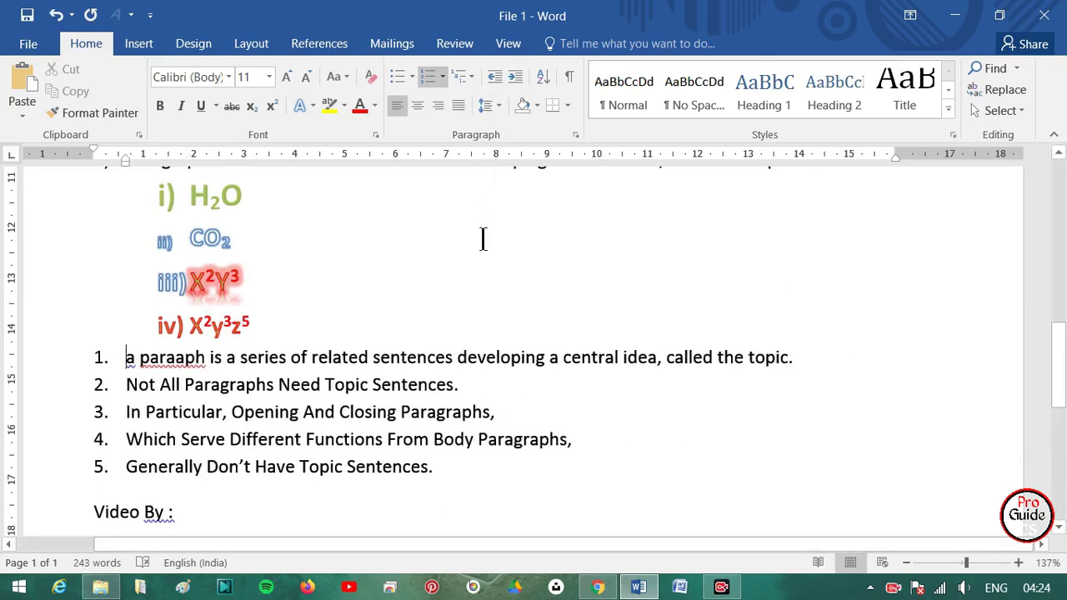
pyautogui.scroll(-1, 429, 377)
pyautogui.scroll(-2, 428, 374)
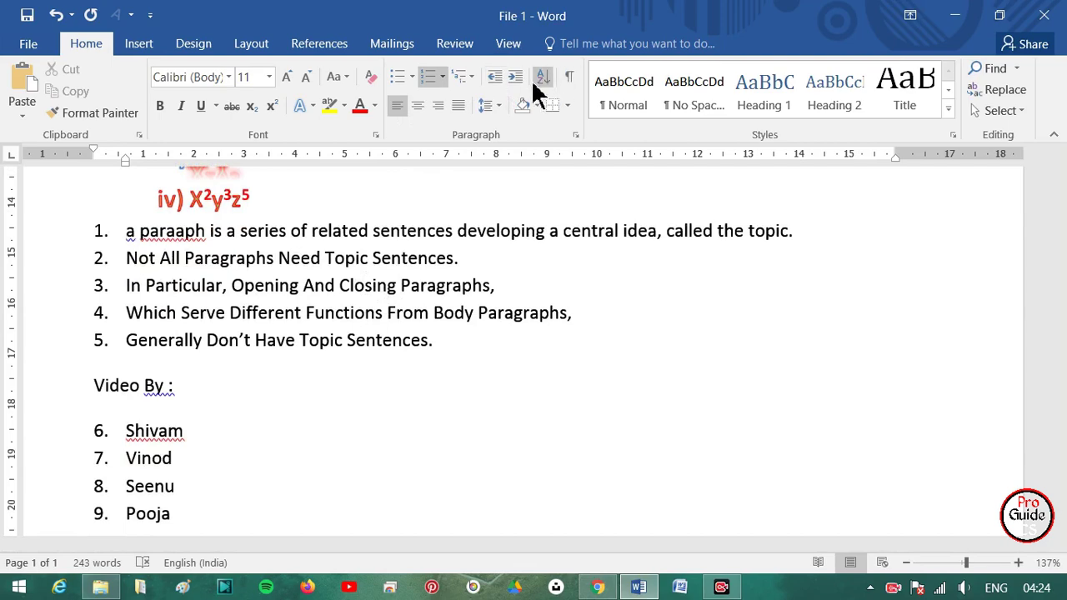
pyautogui.scroll(5, 304, 354)
pyautogui.scroll(10, 364, 352)
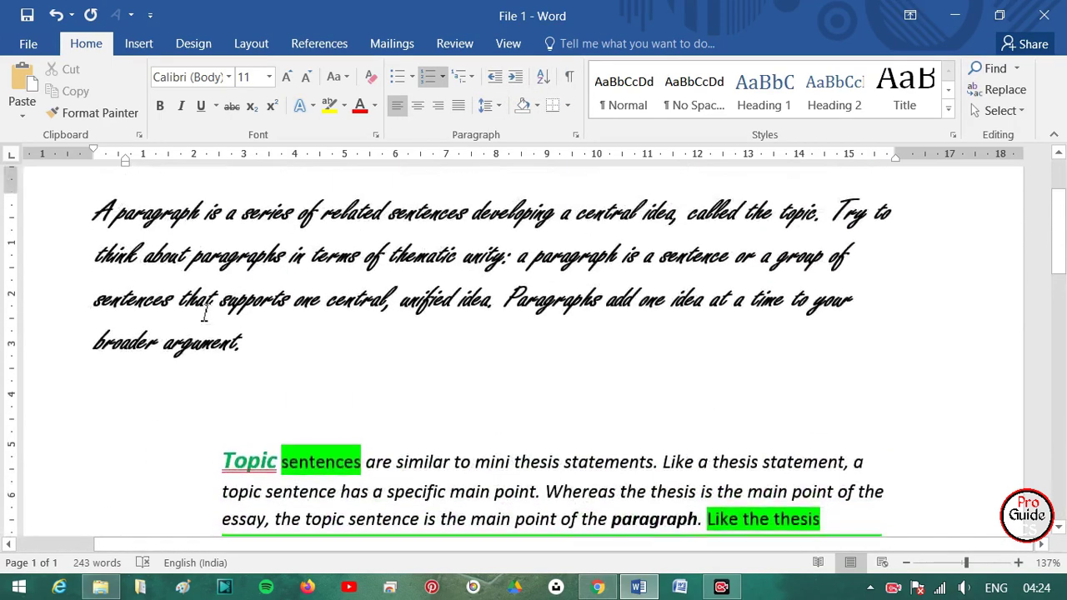
pyautogui.click(104, 209)
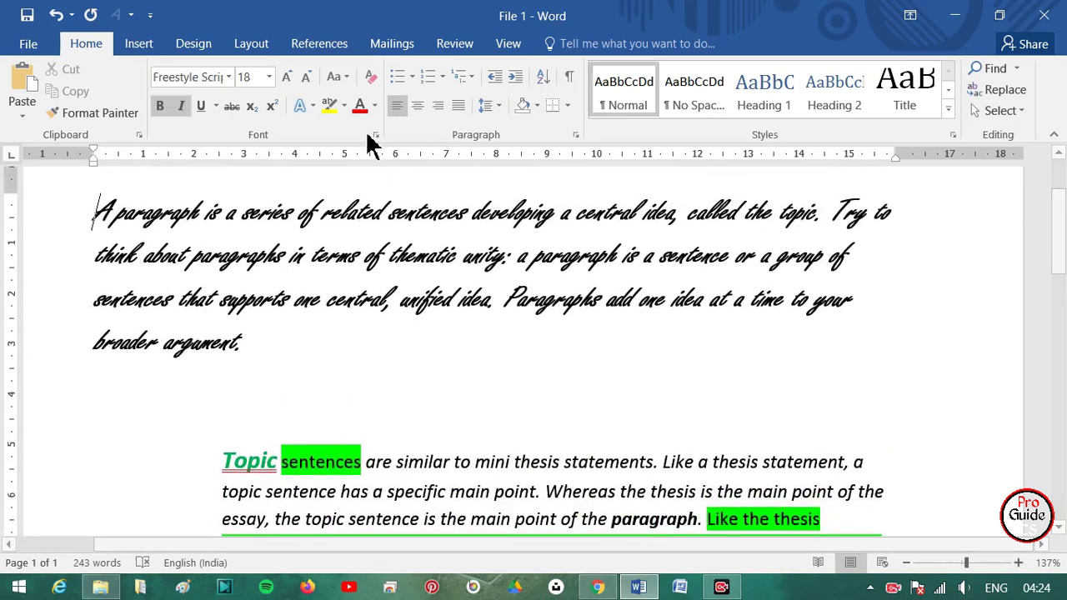
pyautogui.click(514, 77)
pyautogui.click(514, 77)
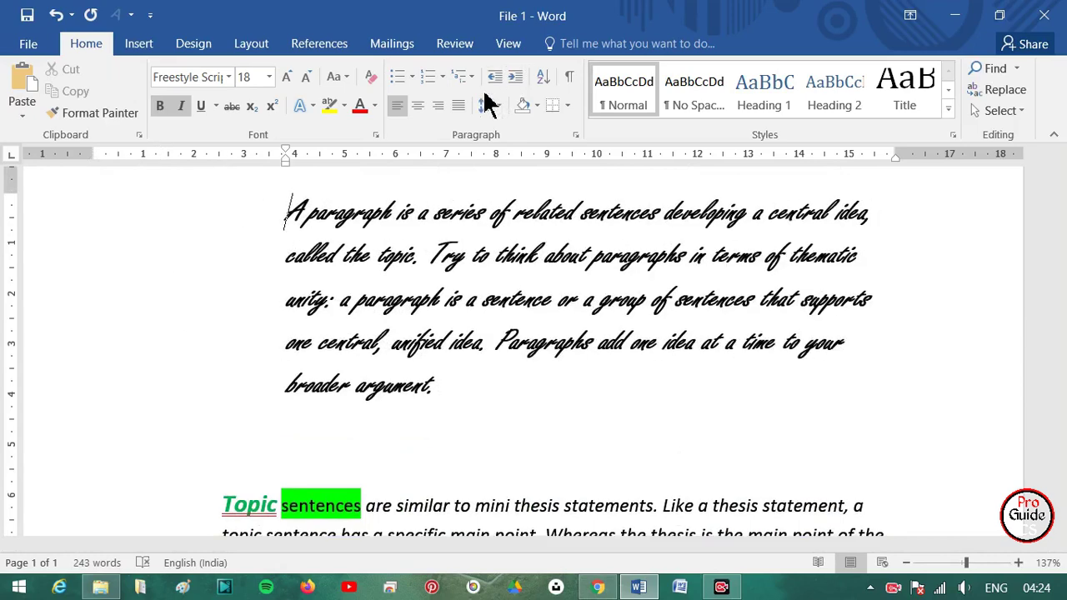
pyautogui.click(493, 77)
pyautogui.click(493, 77)
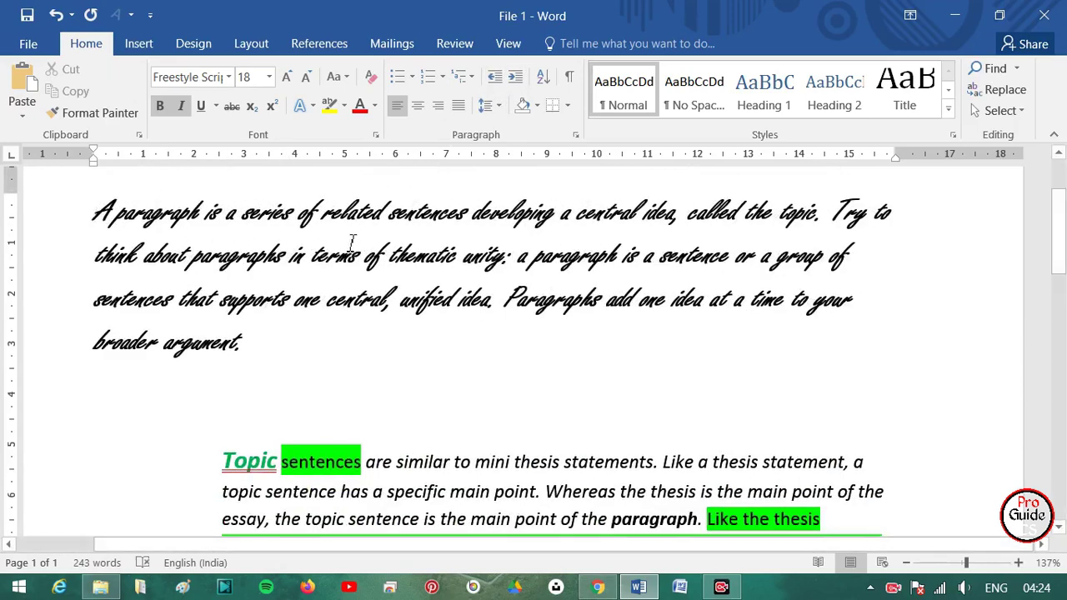
pyautogui.press('Tab')
pyautogui.press('Tab')
pyautogui.press('Tab')
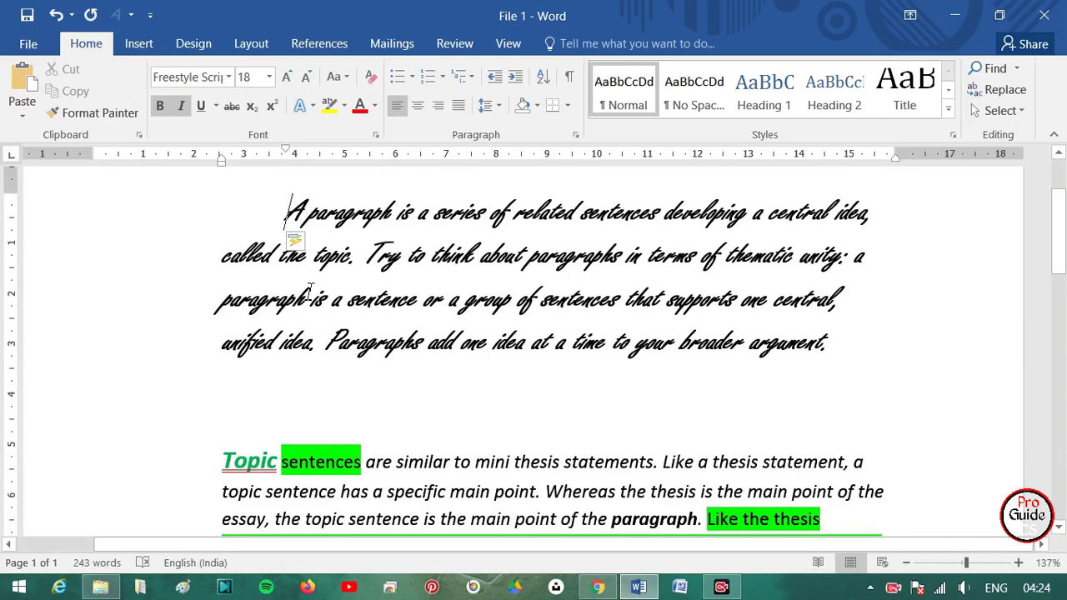
pyautogui.press('BackSpace')
pyautogui.press('BackSpace')
pyautogui.press('BackSpace')
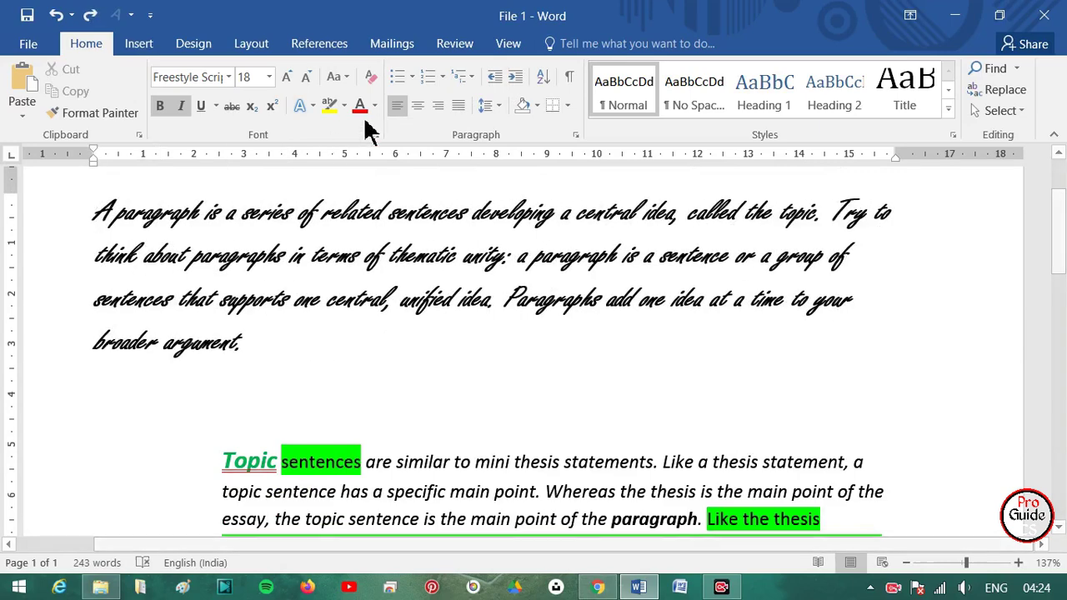
pyautogui.click(515, 77)
pyautogui.click(515, 76)
pyautogui.click(515, 77)
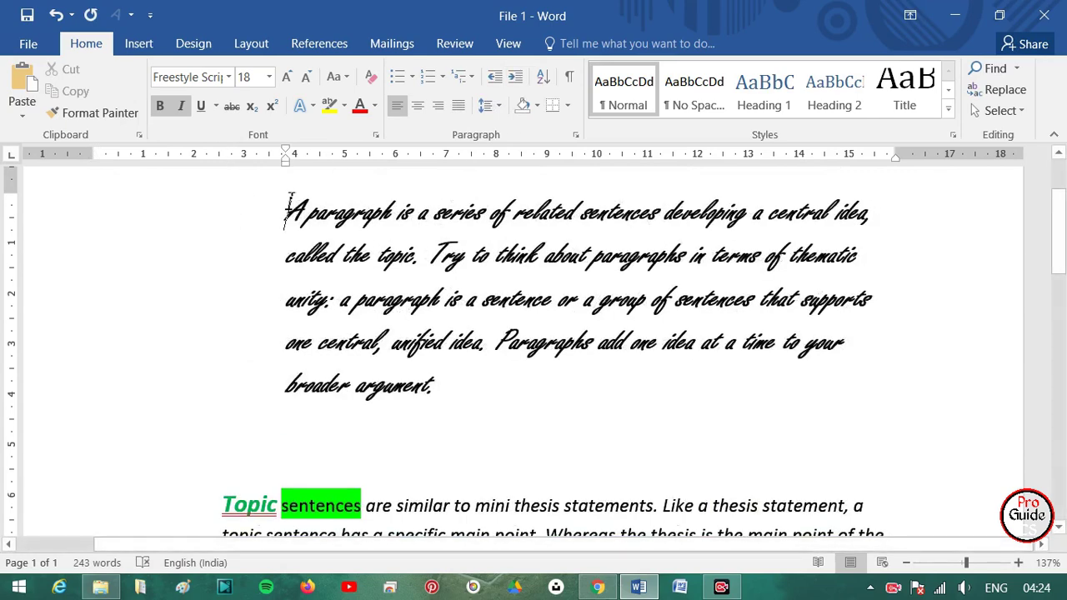
pyautogui.press('BackSpace')
pyautogui.press('BackSpace')
pyautogui.press('BackSpace')
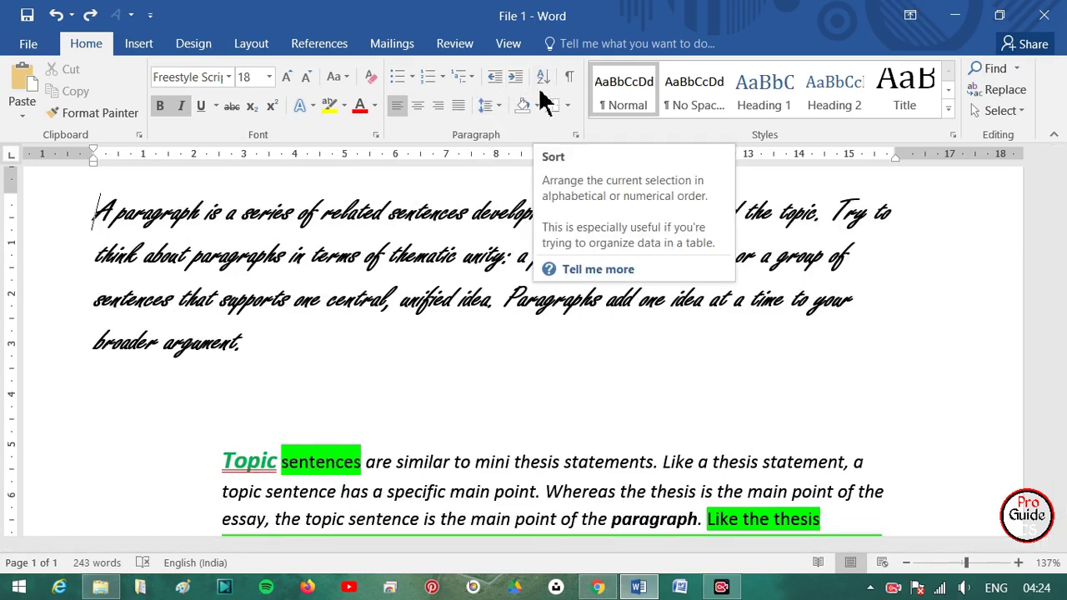
pyautogui.scroll(-5, 503, 265)
# Turn off the 6.–9. numbering on the four names under 'Video By :'.
pyautogui.scroll(-5, 495, 266)
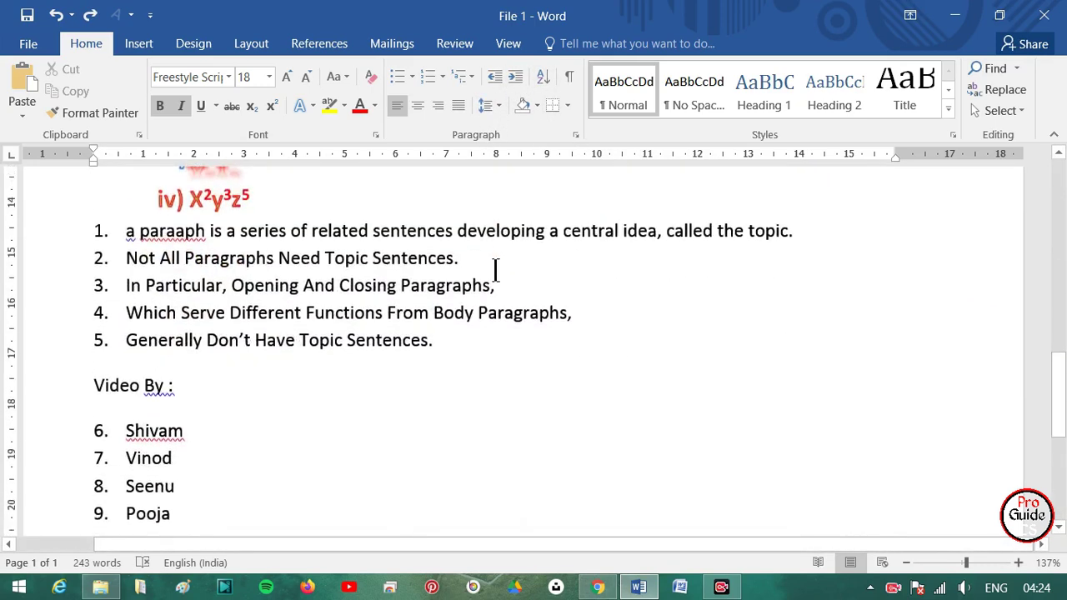
pyautogui.moveTo(131, 304); pyautogui.dragTo(181, 413)
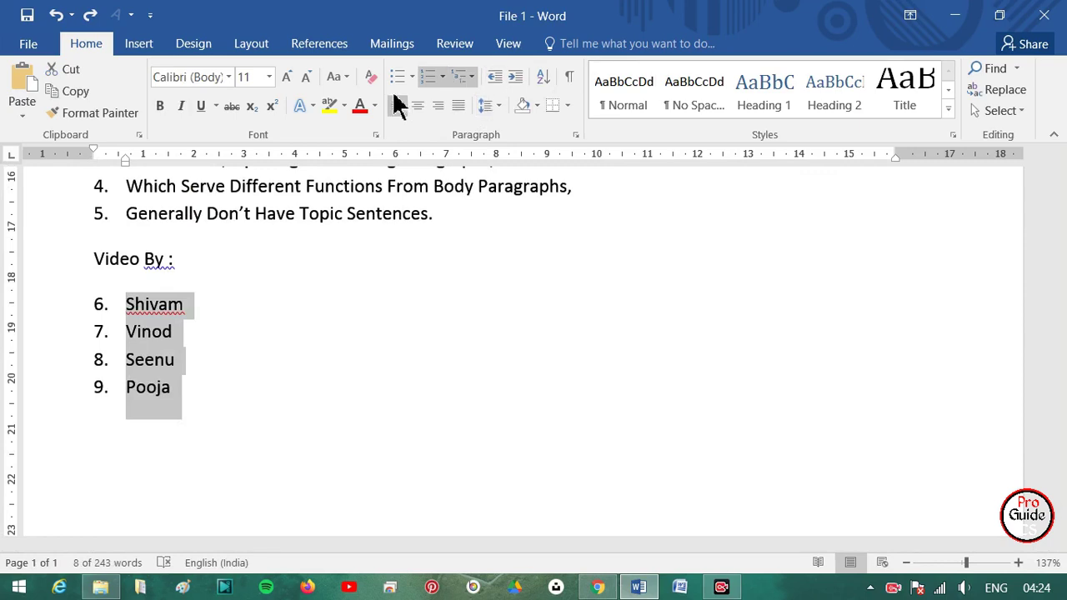
pyautogui.click(371, 77)
pyautogui.click(177, 360)
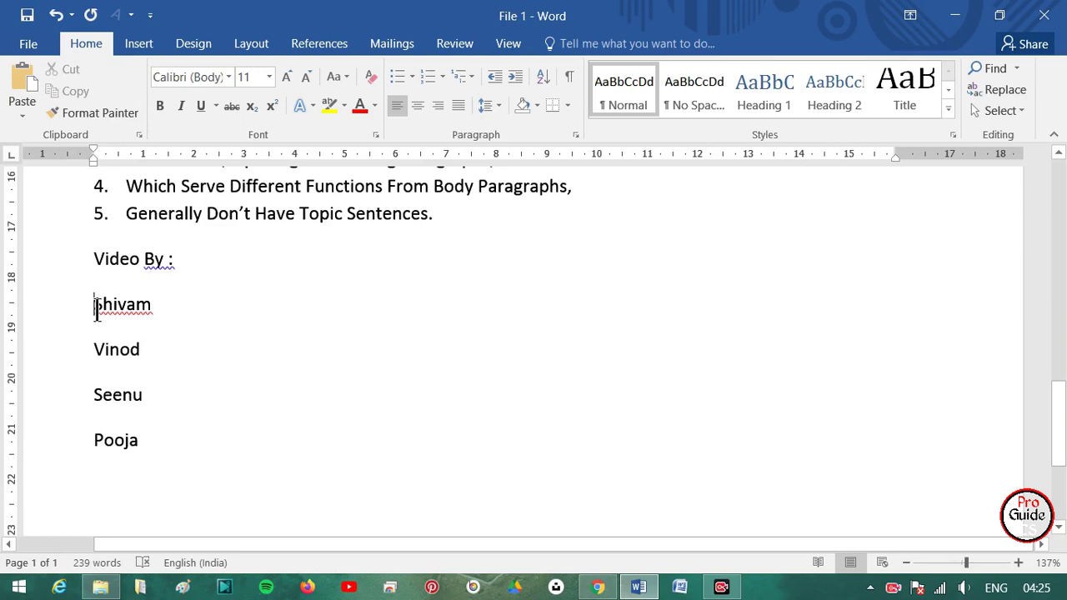
# Sort the four names under Video By in ascending order.
pyautogui.moveTo(94, 305); pyautogui.dragTo(148, 465)
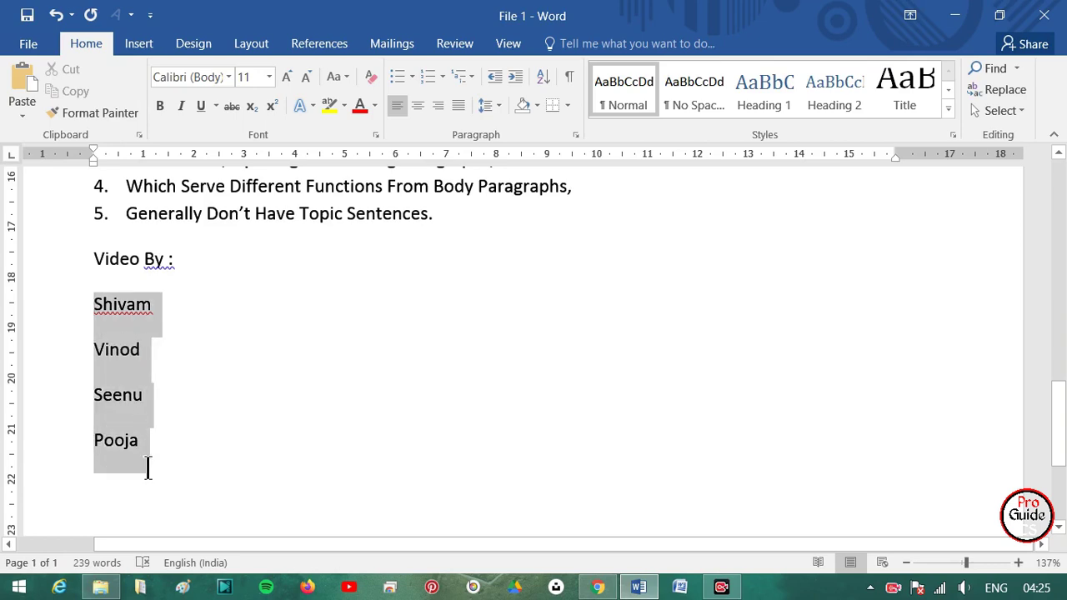
pyautogui.click(543, 78)
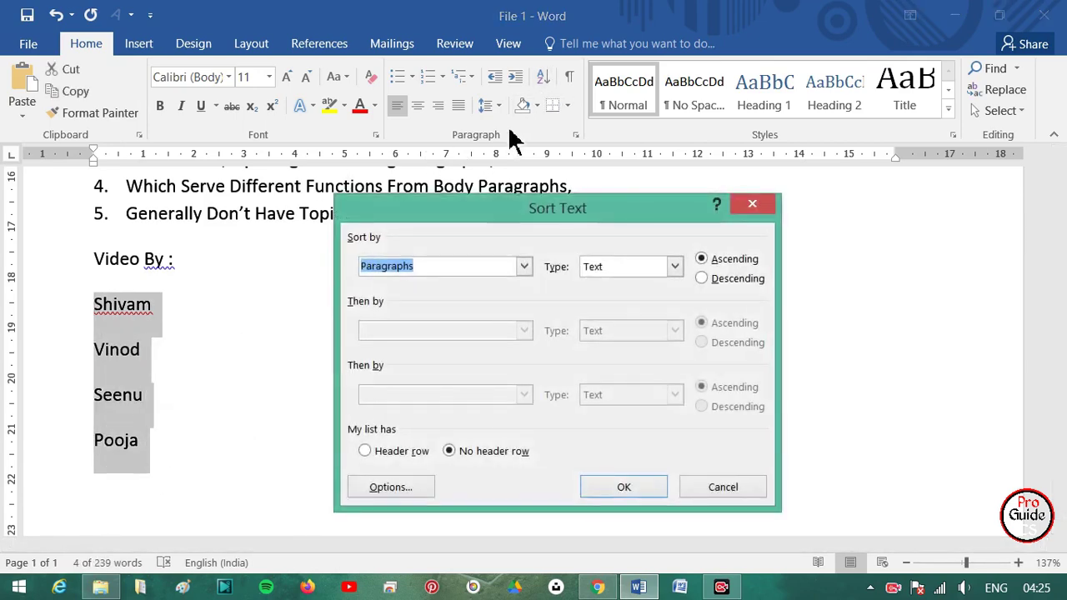
pyautogui.click(624, 487)
pyautogui.click(125, 344)
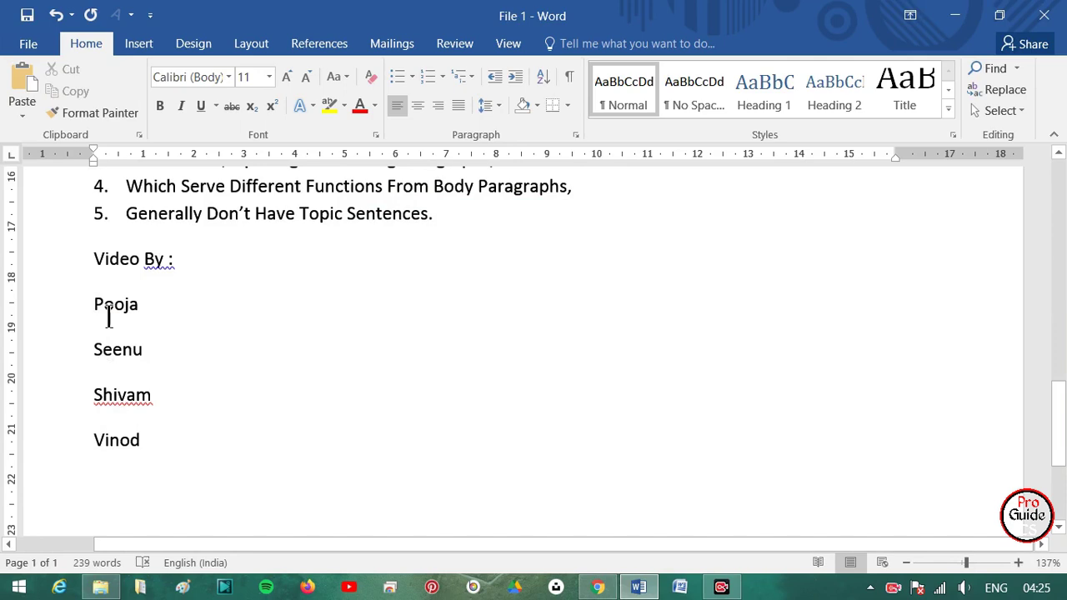
# Re-sort the four names in descending order.
pyautogui.moveTo(94, 304); pyautogui.dragTo(148, 440)
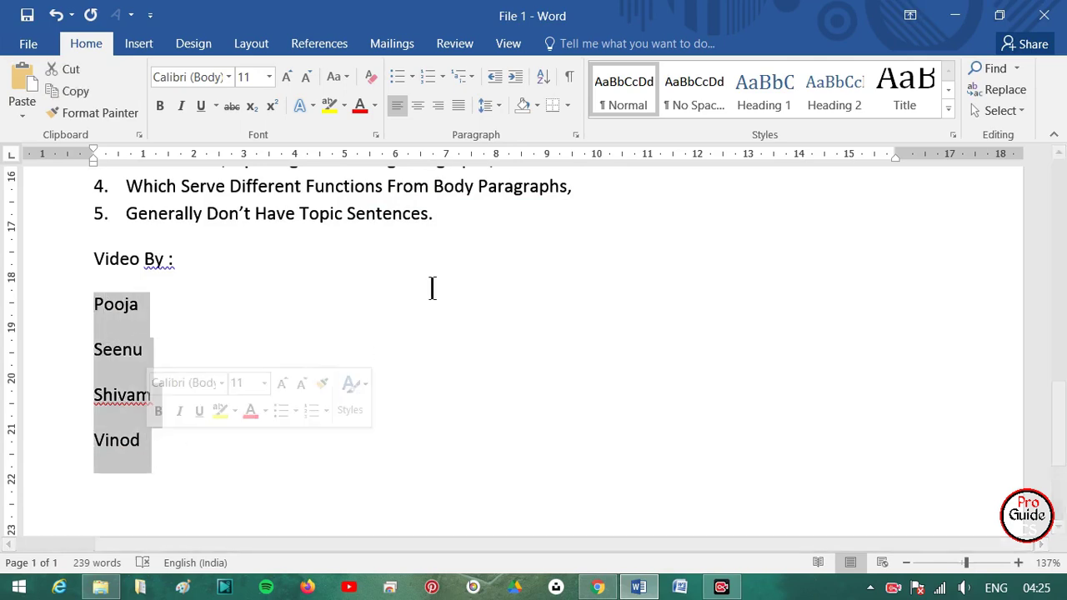
pyautogui.click(542, 77)
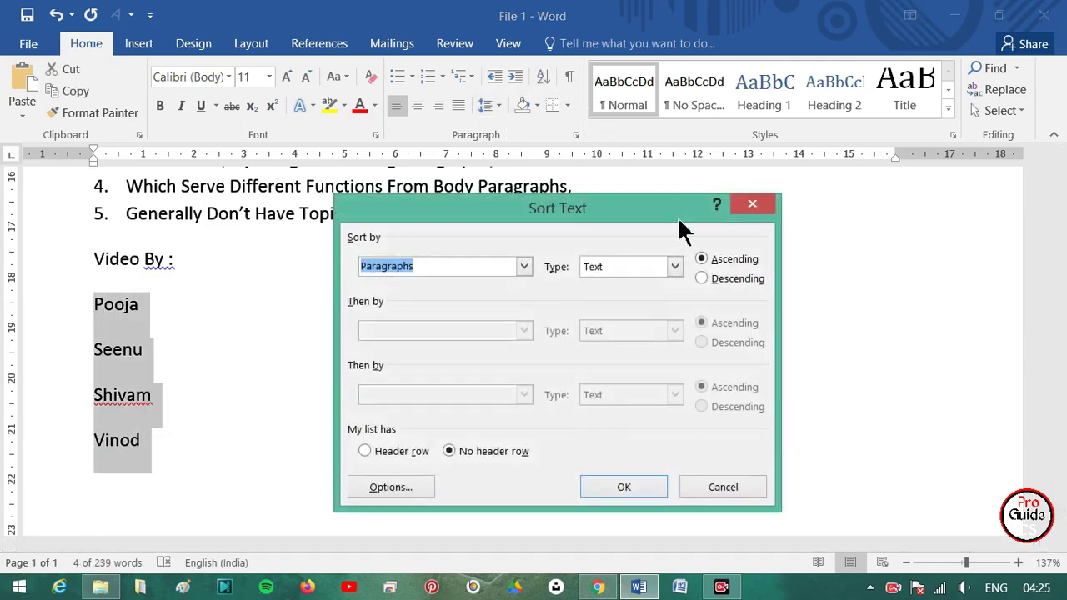
pyautogui.click(702, 278)
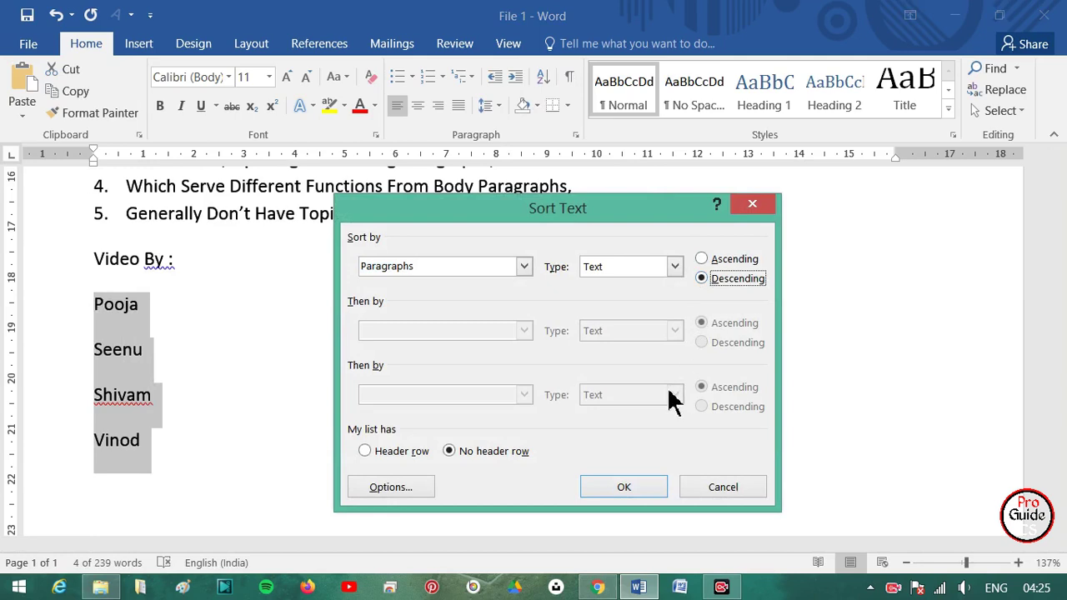
pyautogui.click(633, 488)
pyautogui.click(102, 296)
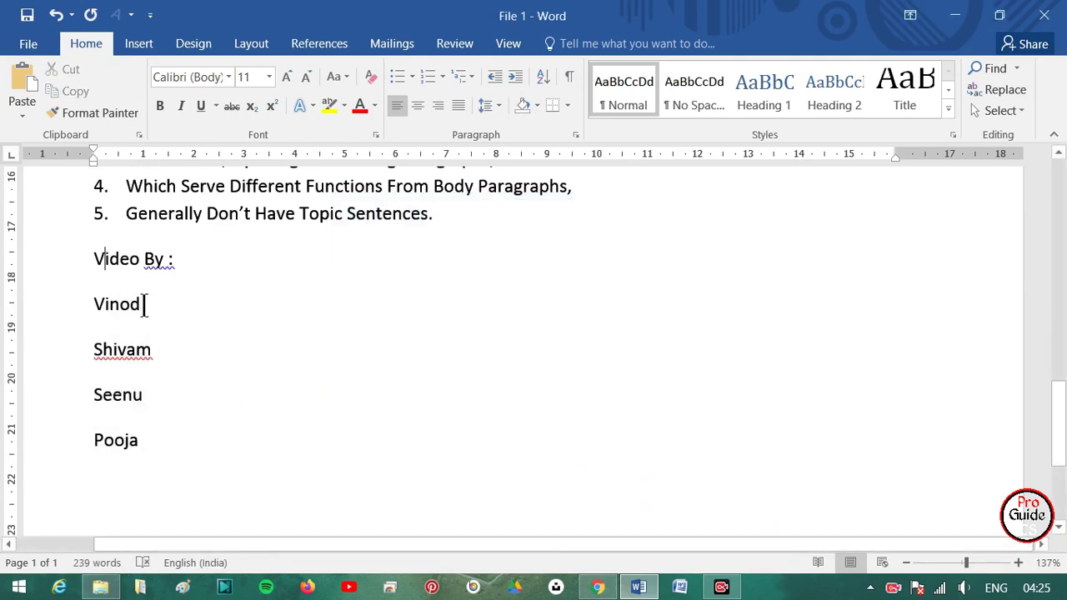
pyautogui.moveTo(102, 304); pyautogui.dragTo(148, 440)
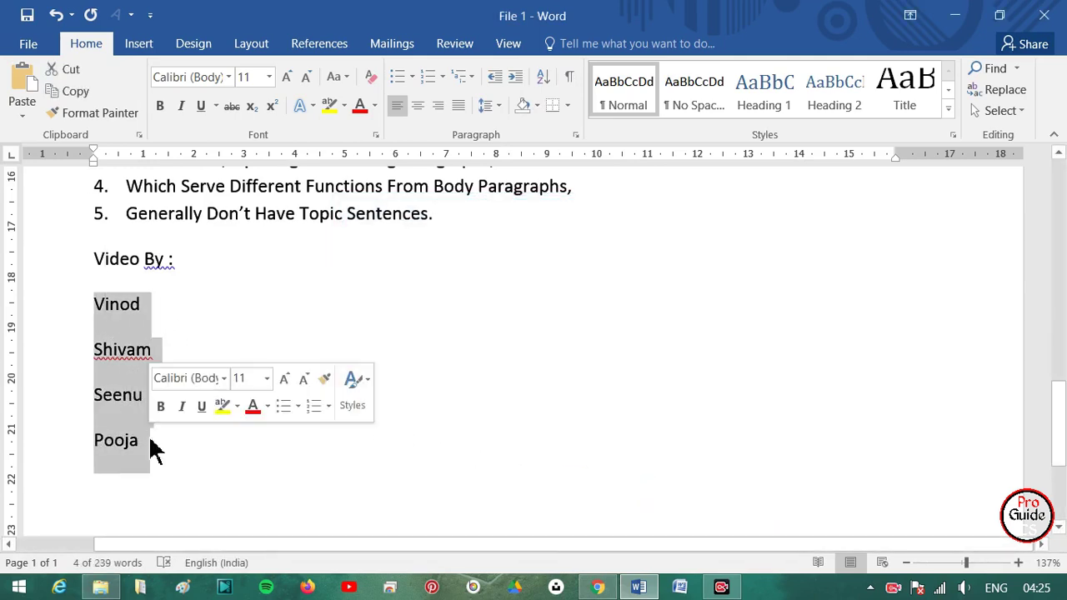
# Replace the selected names under Video By : with single capital letters, one per line.
pyautogui.press('Delete')
pyautogui.write('a')
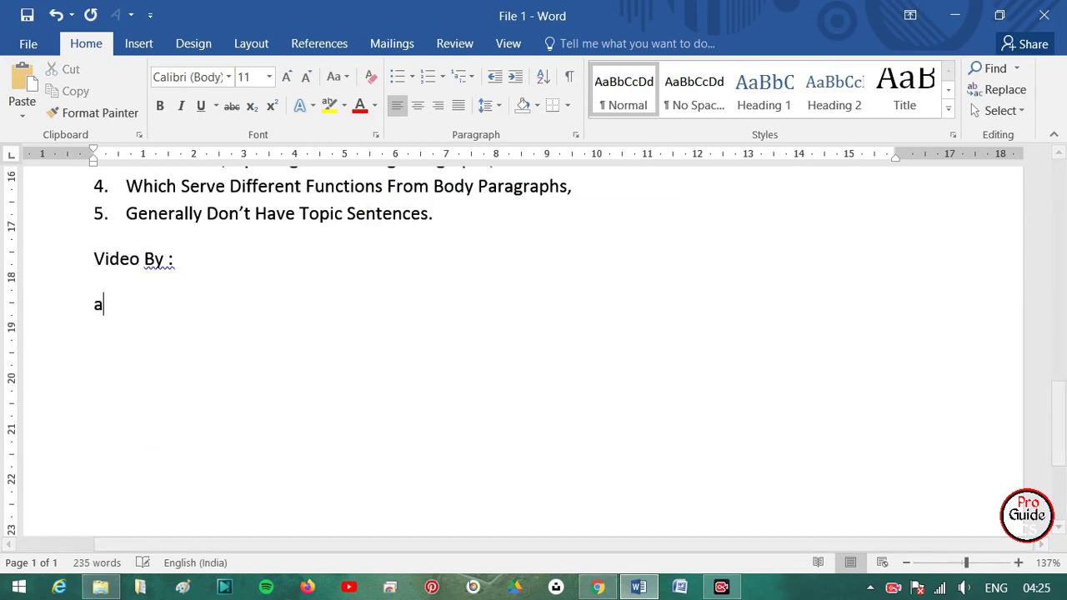
pyautogui.press('Return')
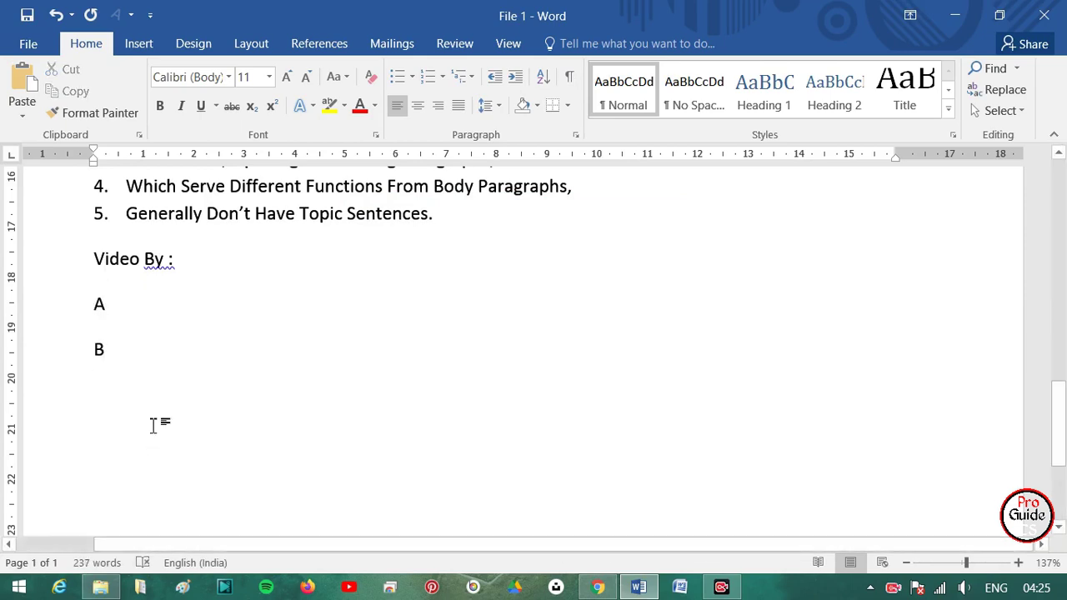
pyautogui.write('n')
pyautogui.press('Return')
pyautogui.write('g')
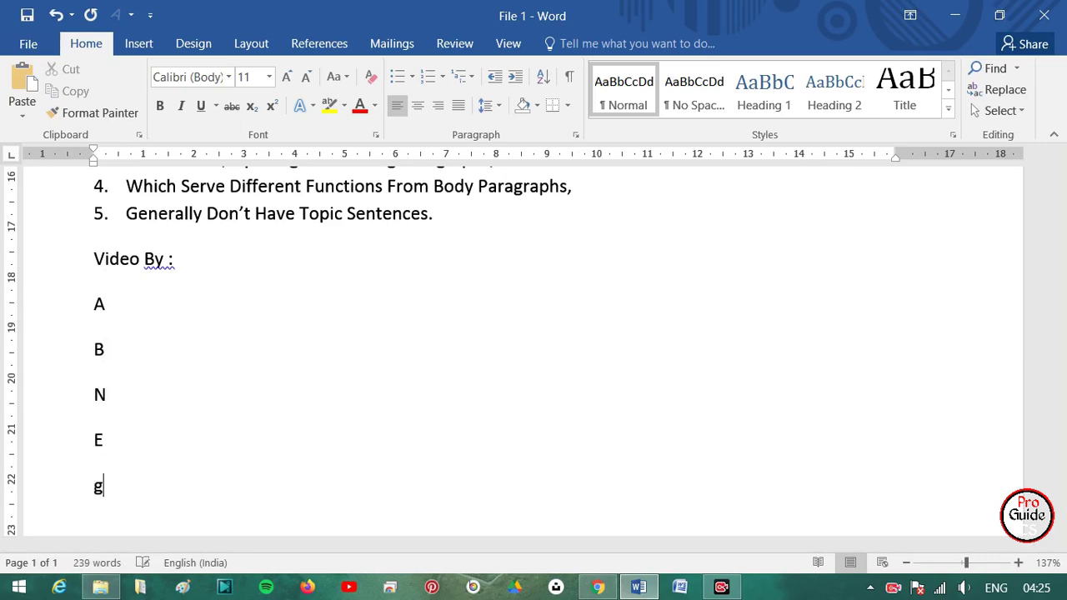
pyautogui.press('Return')
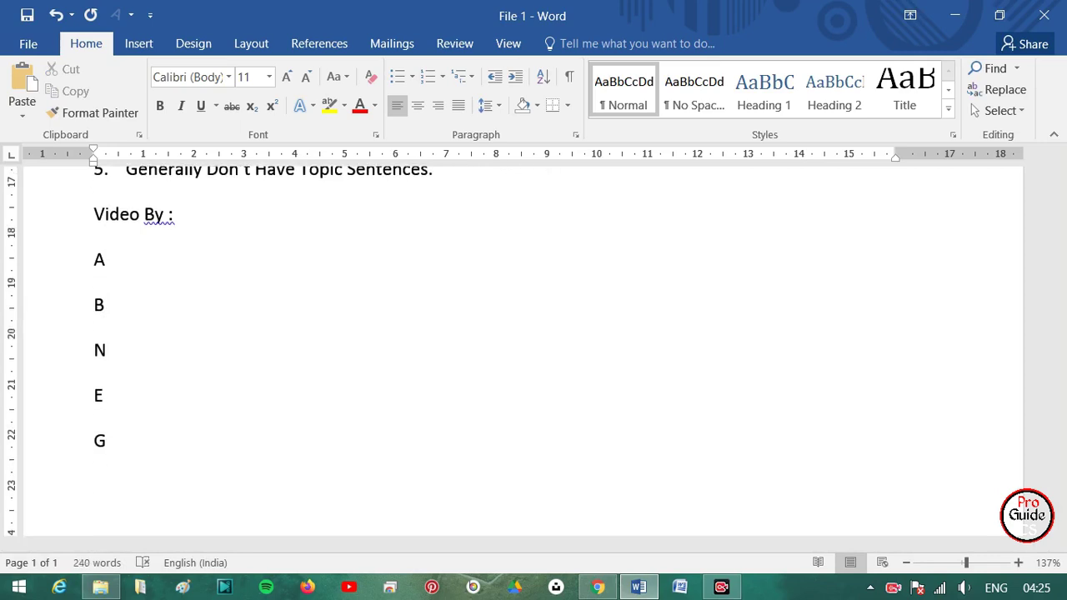
pyautogui.write('o')
pyautogui.press('Return')
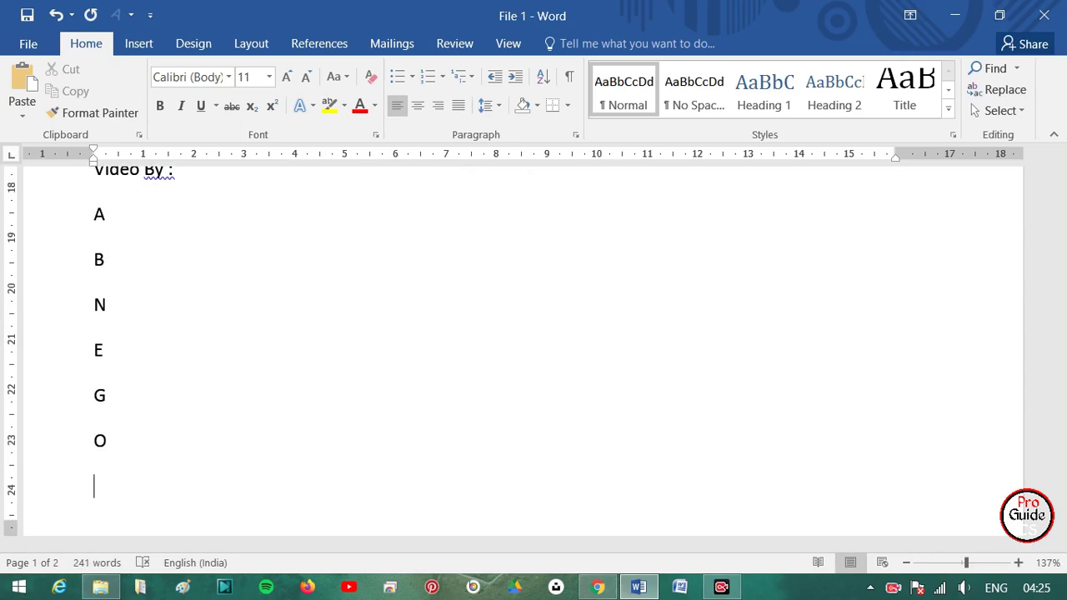
pyautogui.write('r')
pyautogui.press('Return')
pyautogui.write('g')
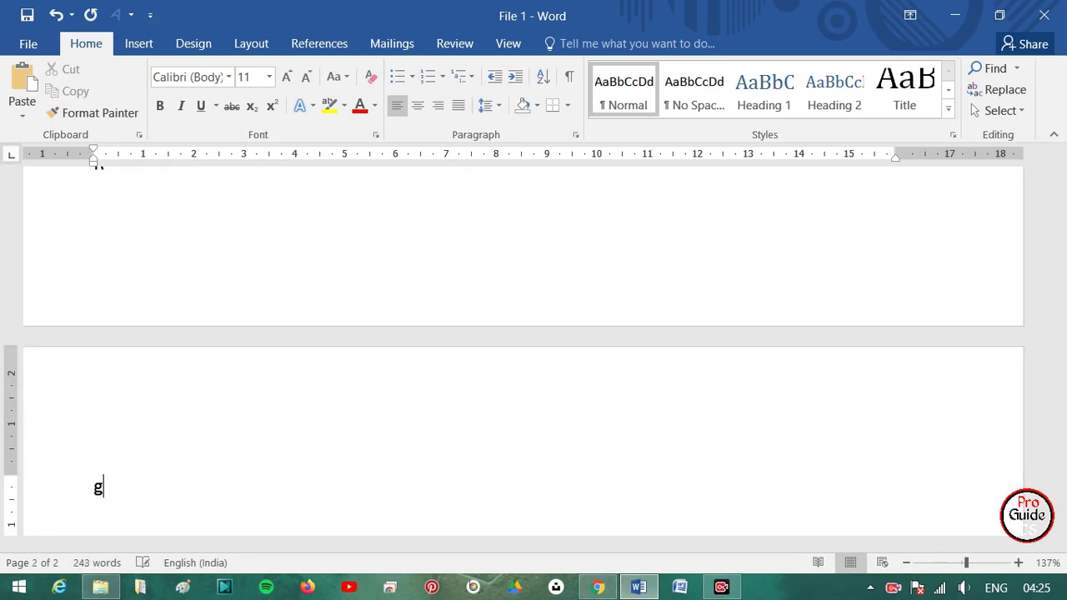
pyautogui.press('Return')
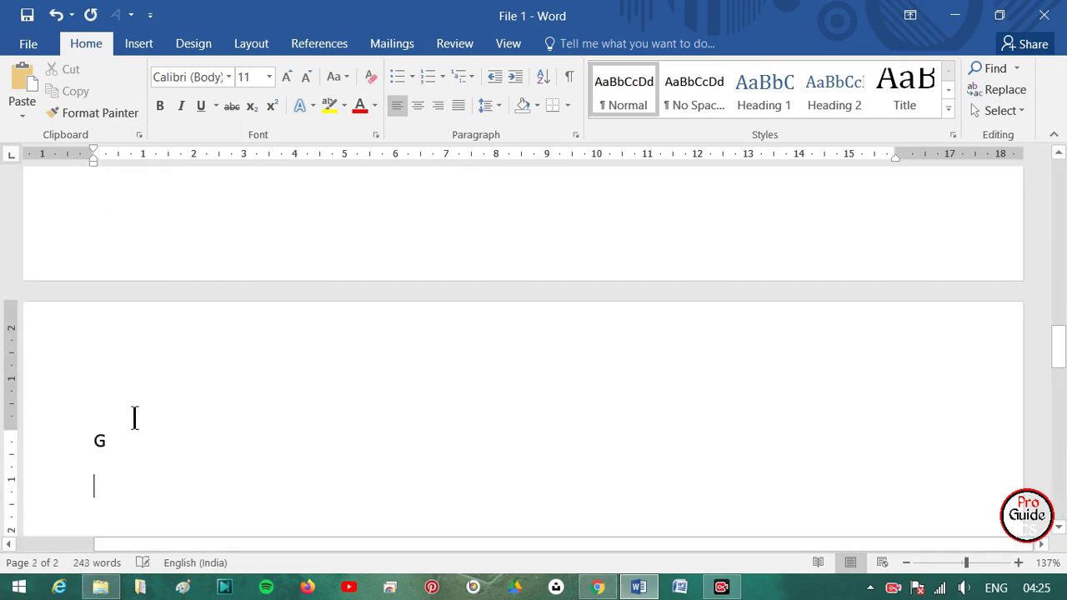
# Shrink the letter lines to font size 8 and remove the paragraph spacing between them.
pyautogui.moveTo(110, 291); pyautogui.dragTo(60, 484)
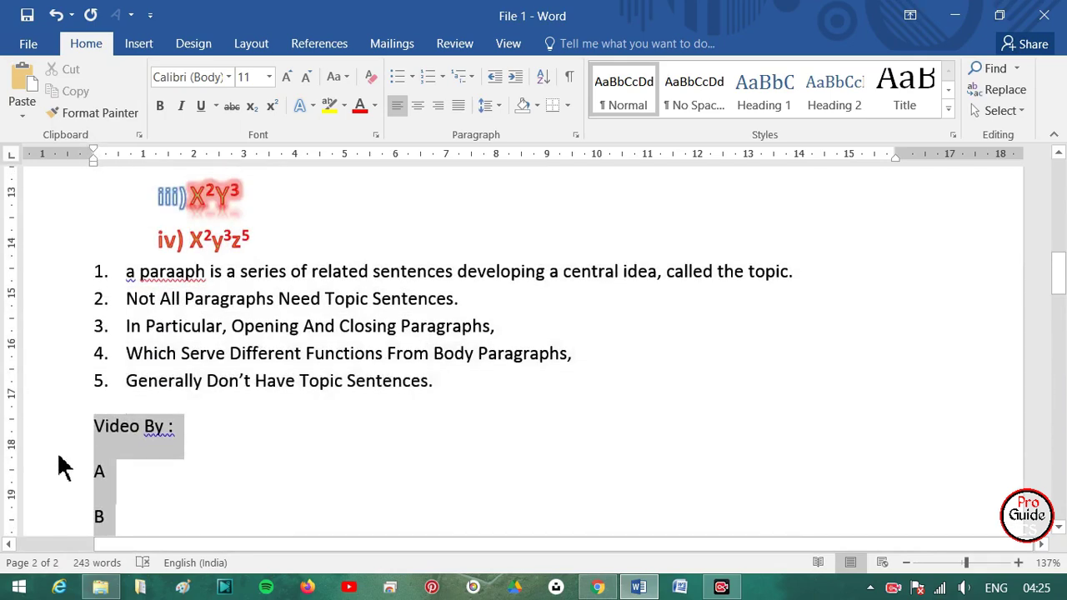
pyautogui.click(306, 77)
pyautogui.click(306, 76)
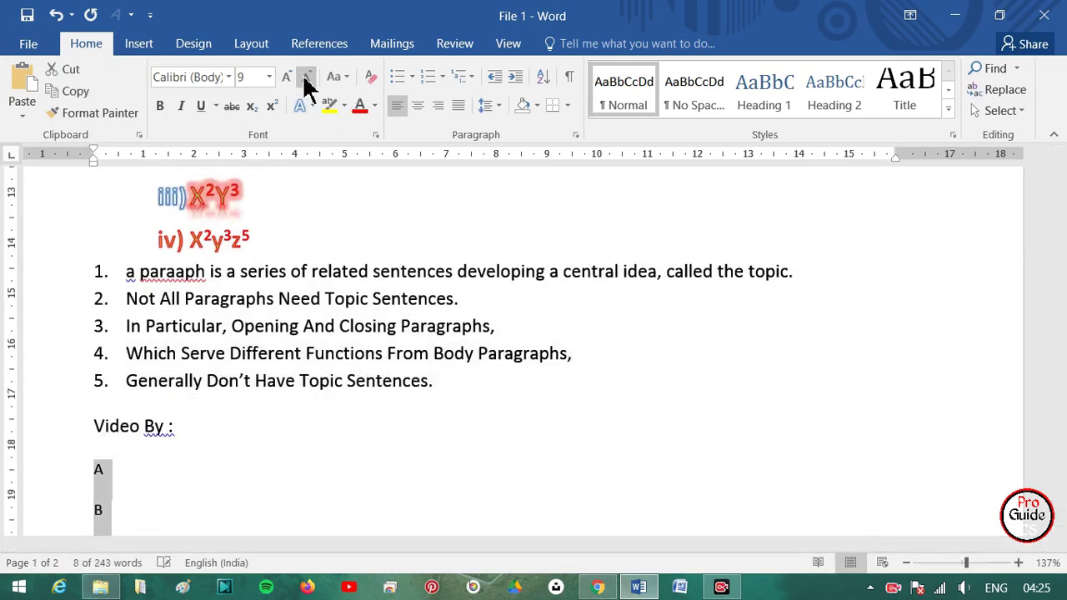
pyautogui.click(307, 76)
pyautogui.click(488, 106)
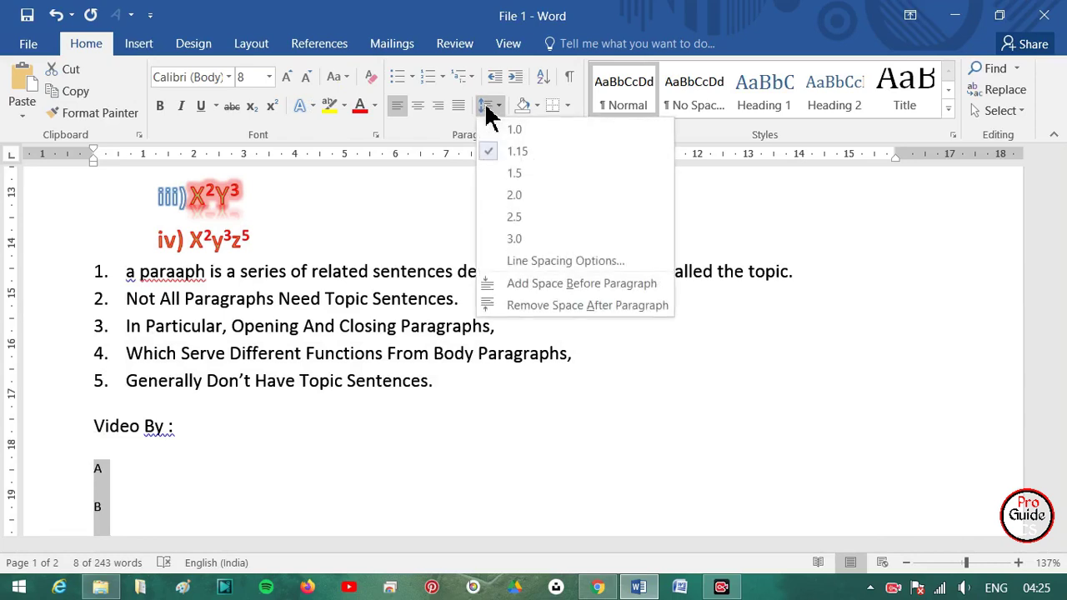
pyautogui.click(507, 284)
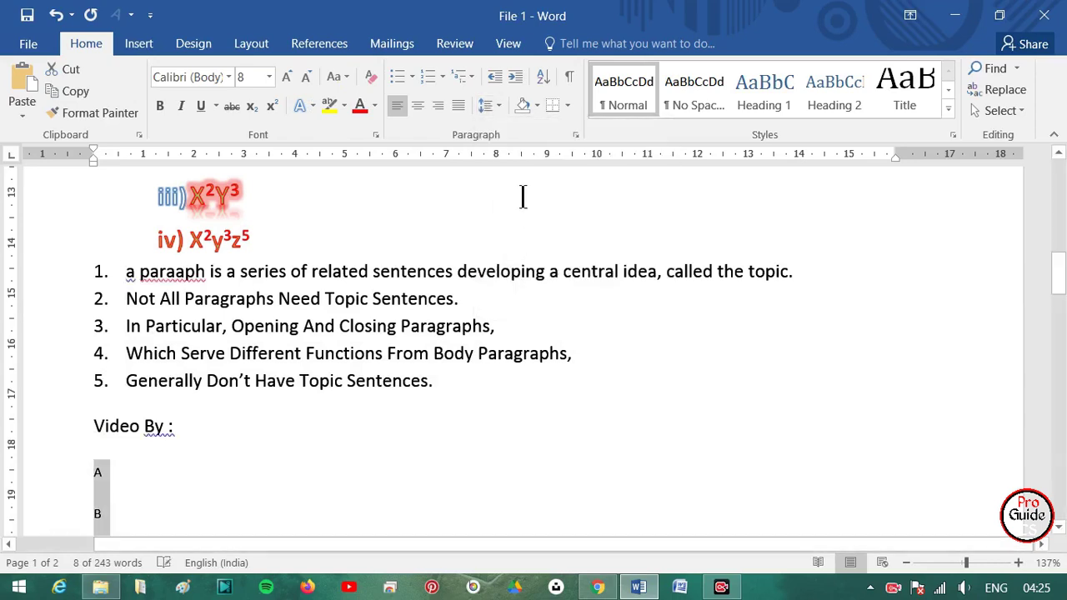
pyautogui.click(496, 111)
pyautogui.click(533, 281)
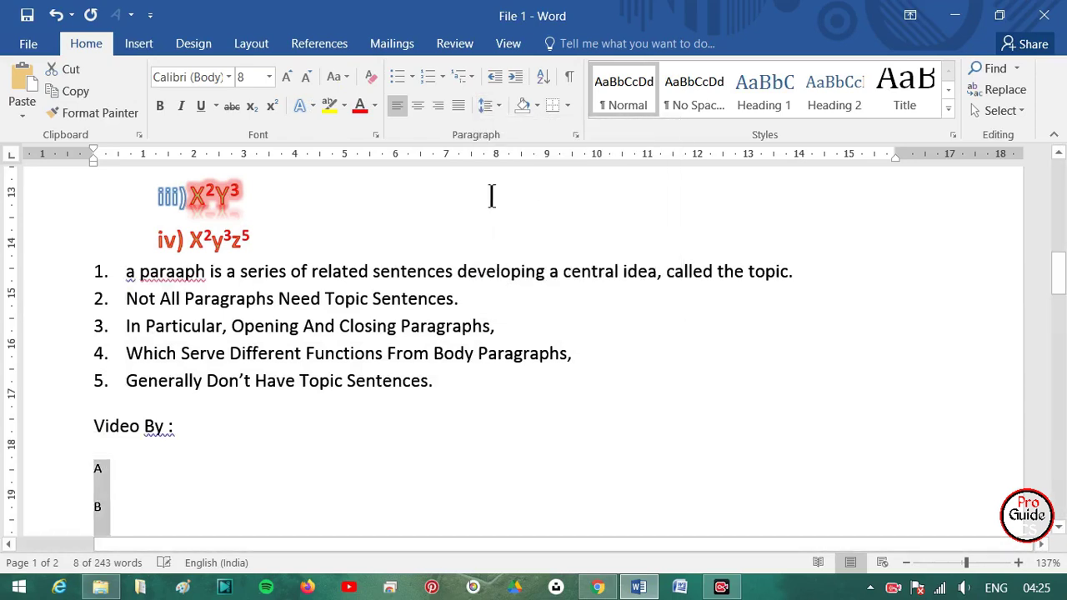
pyautogui.click(490, 106)
pyautogui.click(519, 307)
# Reselect the letter lines from A to G and set up an ascending sort.
pyautogui.scroll(-4, 492, 334)
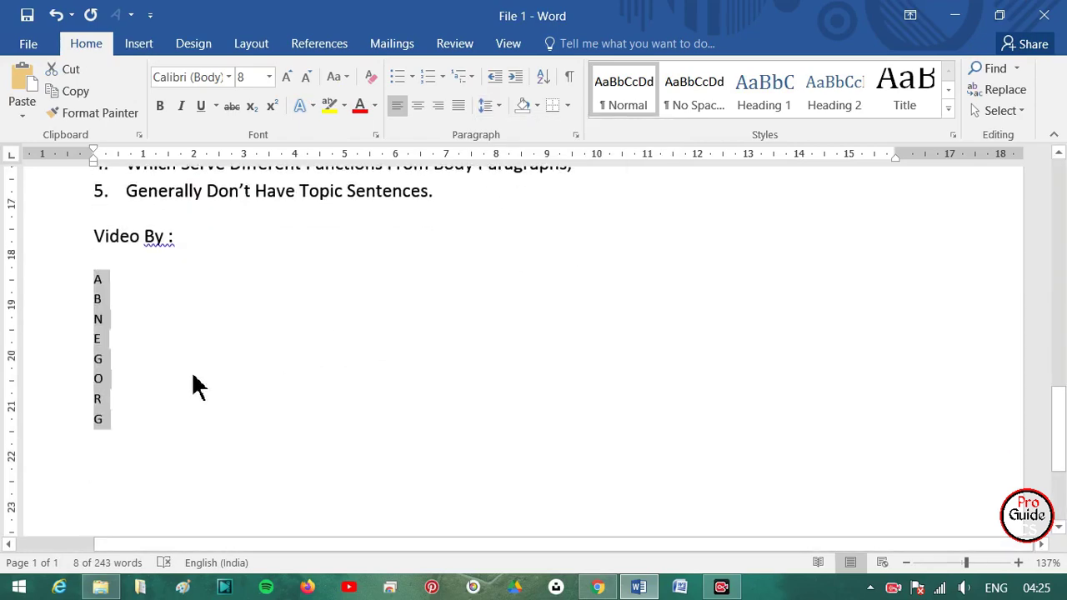
pyautogui.click(100, 281)
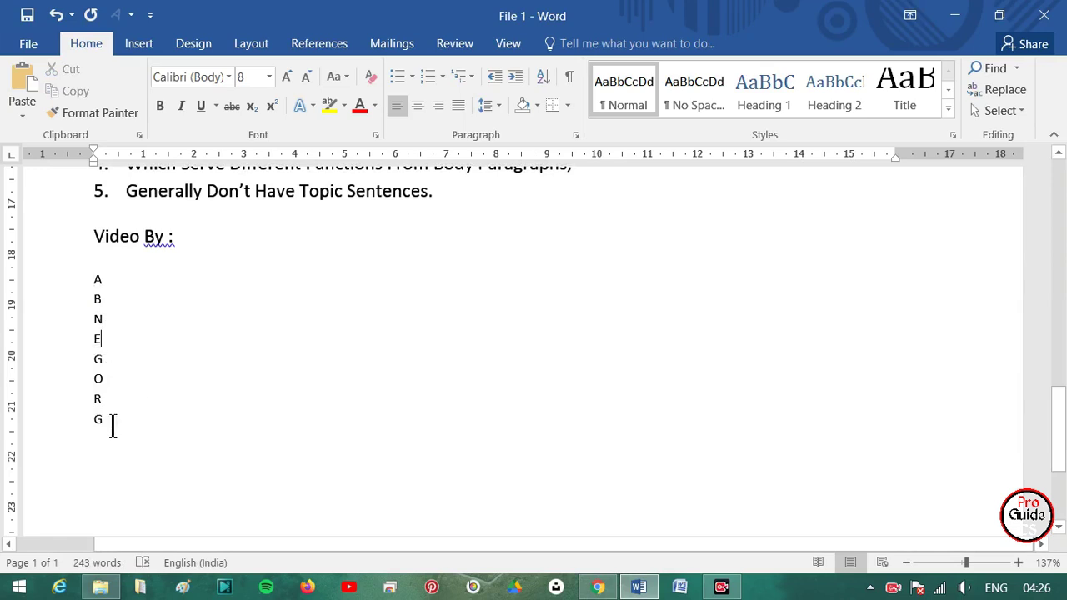
pyautogui.moveTo(112, 425); pyautogui.dragTo(90, 280)
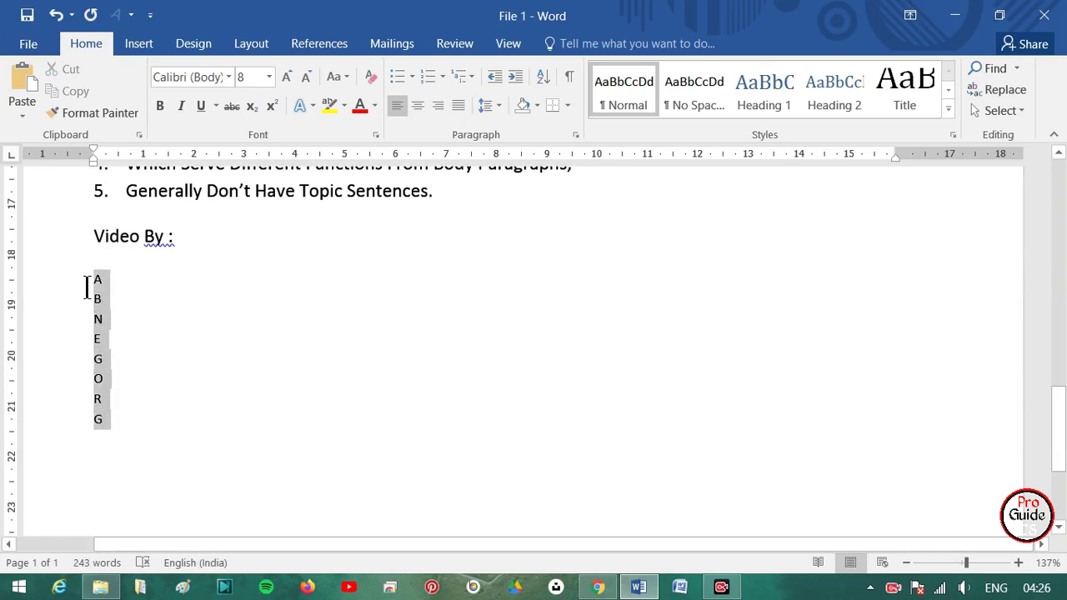
pyautogui.click(534, 83)
pyautogui.click(703, 259)
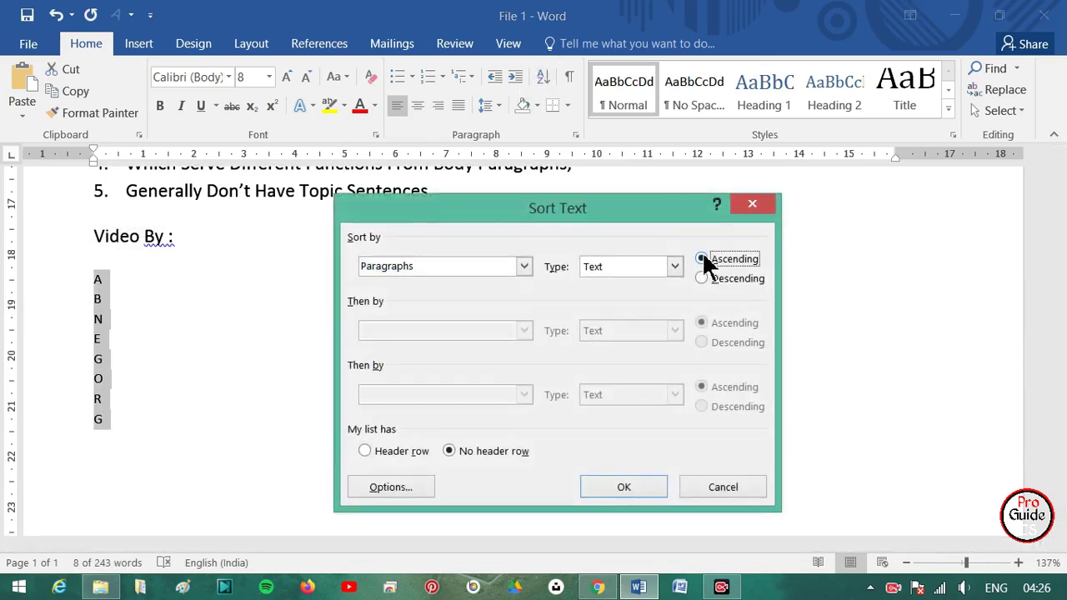
# Sort the letters ascending, then descending to R, O, N, G, G, E, B, A, and reselect them.
pyautogui.click(663, 490)
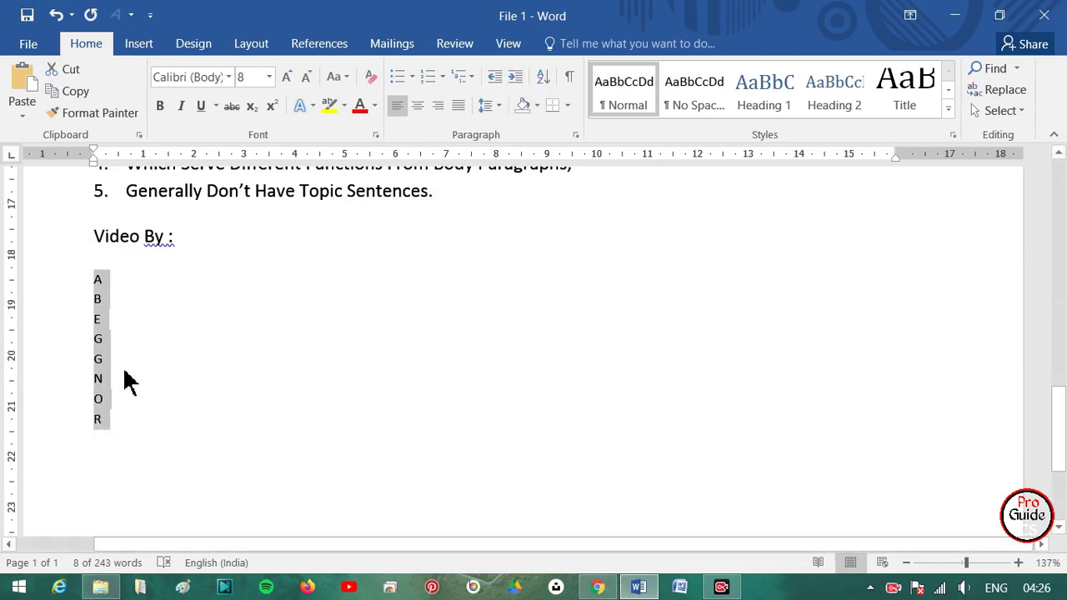
pyautogui.click(543, 79)
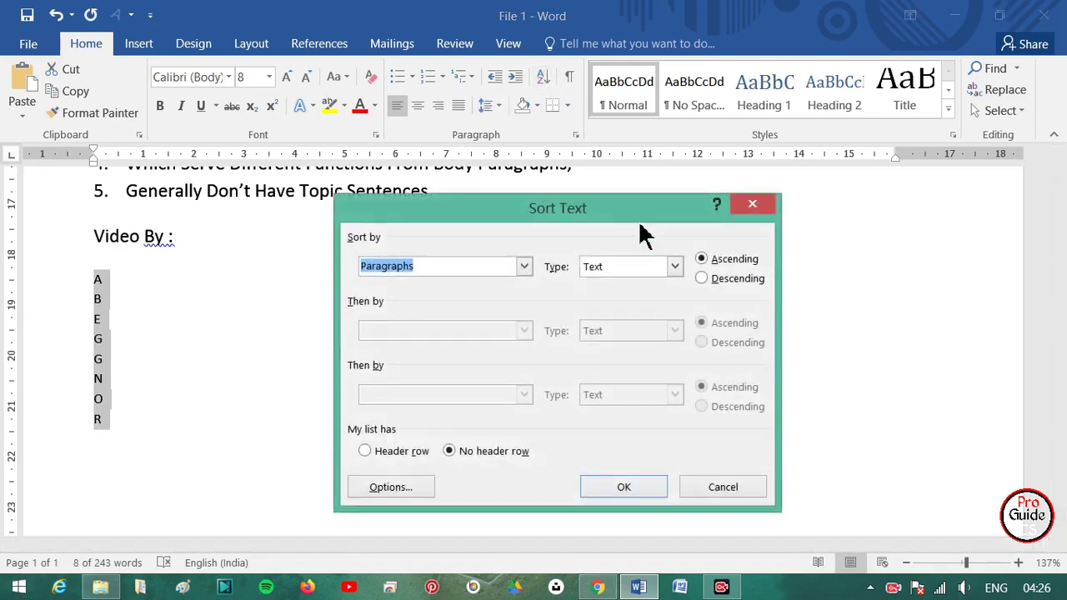
pyautogui.click(700, 279)
pyautogui.click(617, 488)
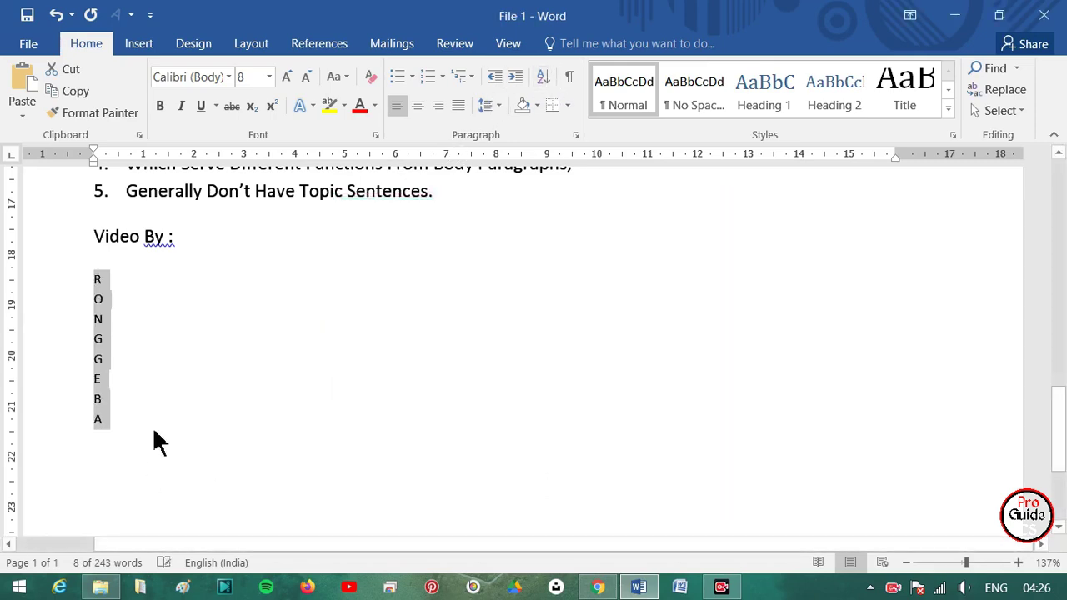
pyautogui.click(104, 440)
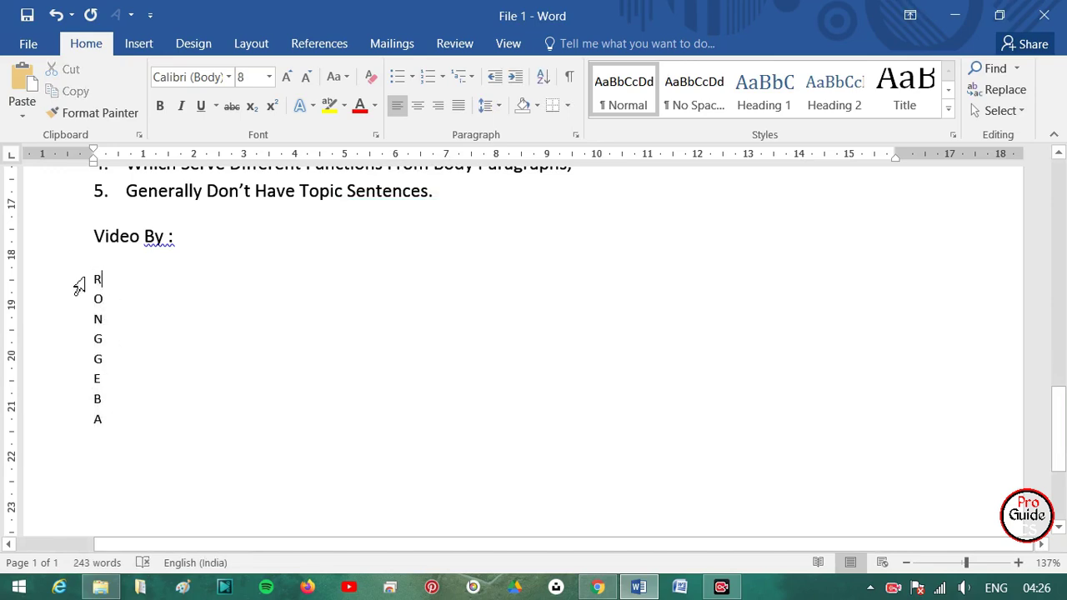
pyautogui.moveTo(94, 279); pyautogui.dragTo(130, 425)
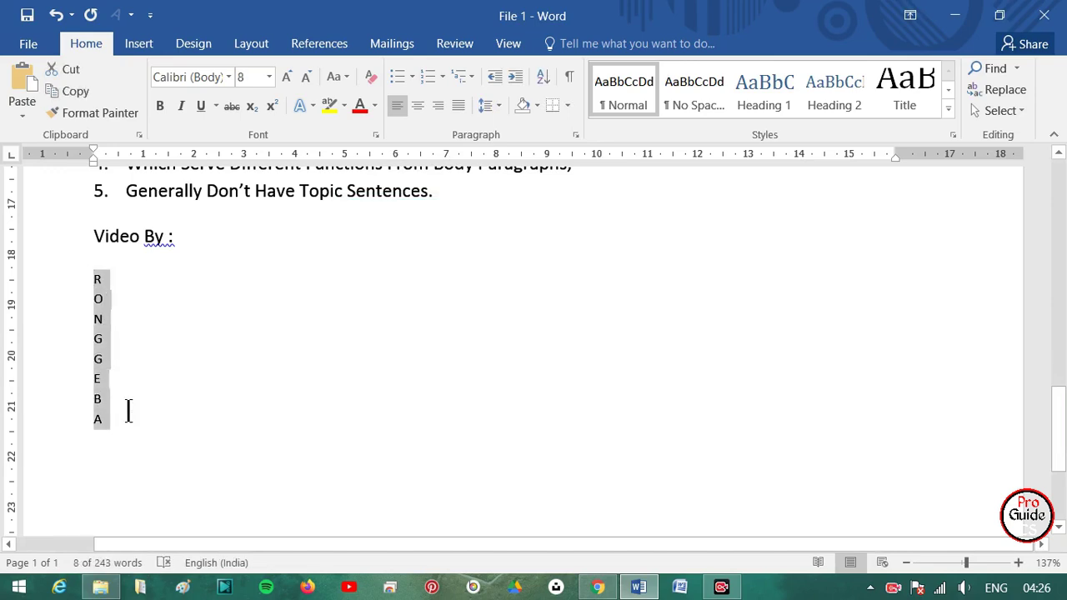
# Replace the selected letters with the numbers 5, 4, 9, 3, 7, 1 on separate lines and select them.
pyautogui.press('Delete')
pyautogui.write('5')
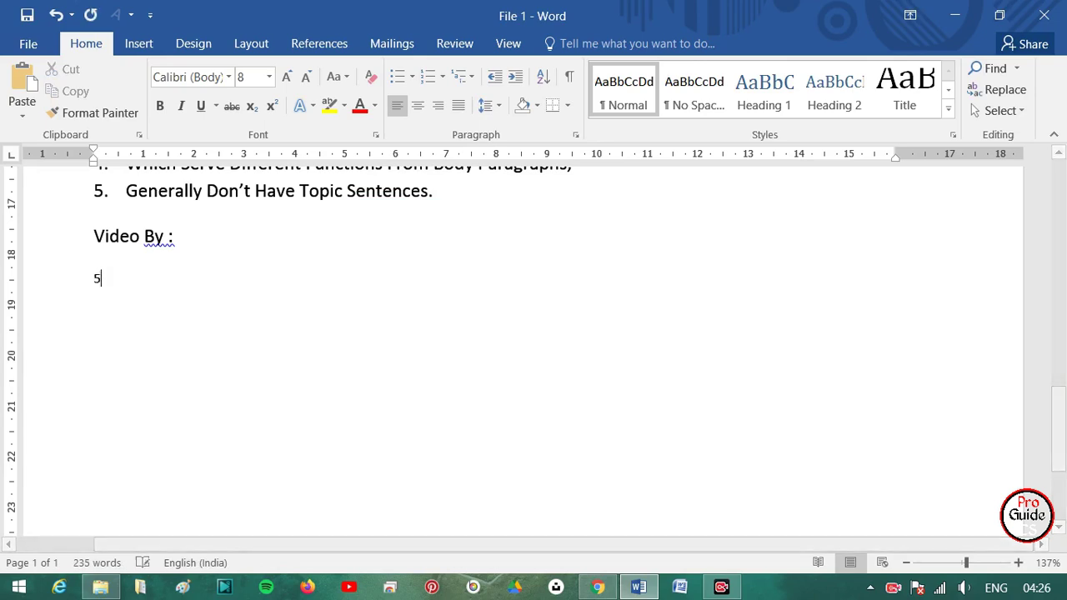
pyautogui.press('Return')
pyautogui.write('4')
pyautogui.press('Return')
pyautogui.write('9')
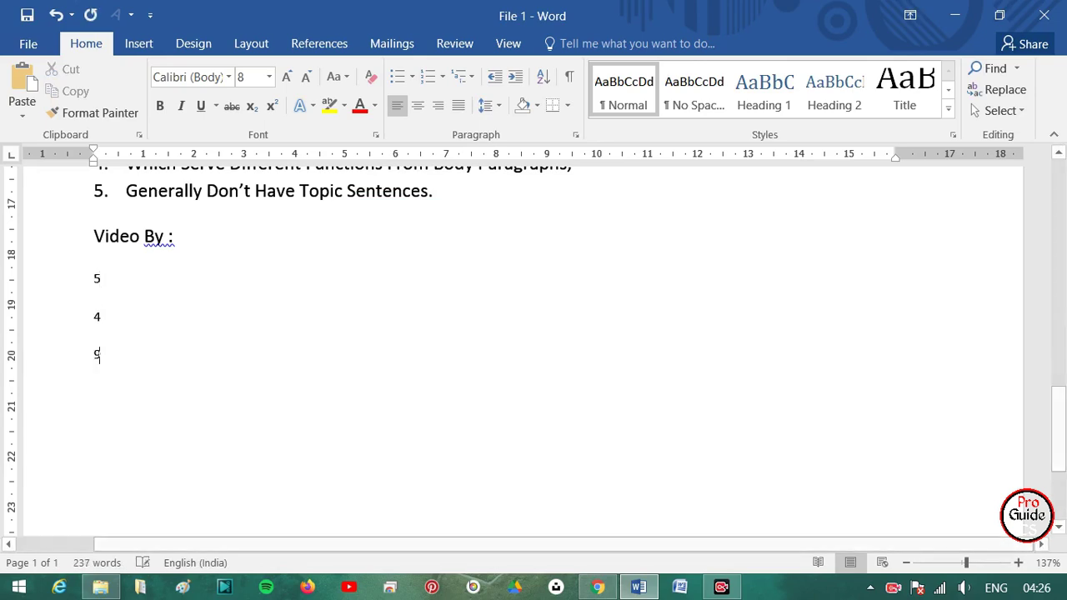
pyautogui.write('3')
pyautogui.press('Return')
pyautogui.write('1')
pyautogui.moveTo(108, 467); pyautogui.dragTo(70, 289)
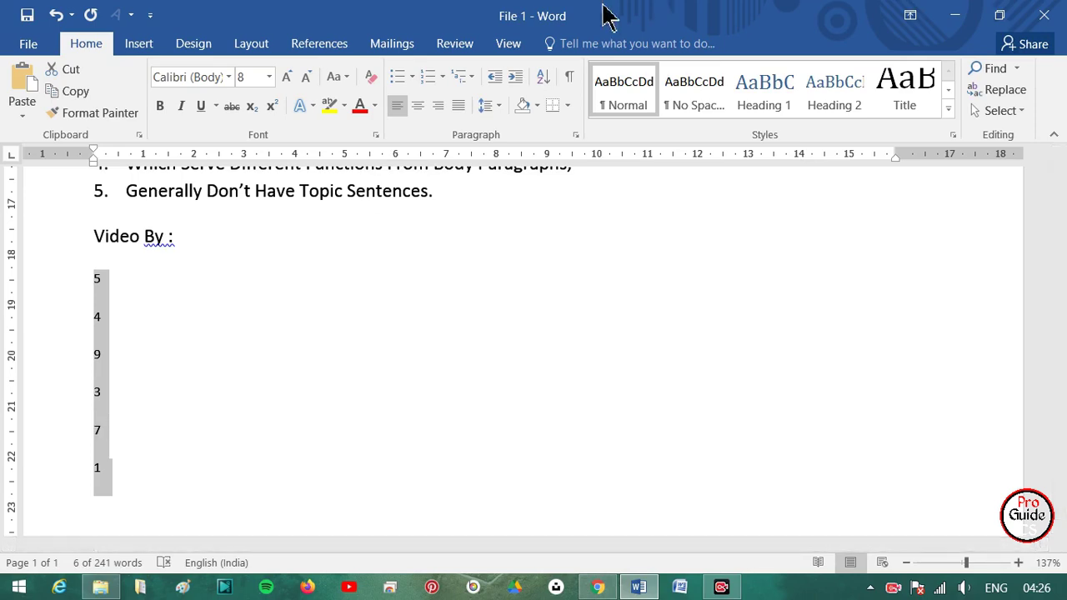
# Sort the number lines in ascending numeric order.
pyautogui.click(548, 83)
pyautogui.click(704, 259)
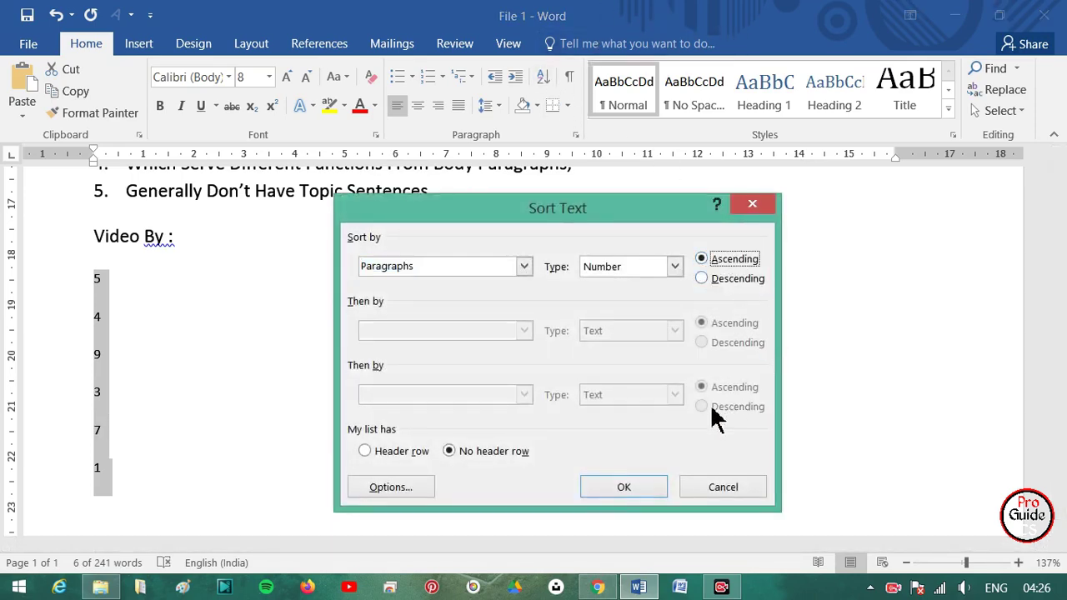
pyautogui.click(624, 486)
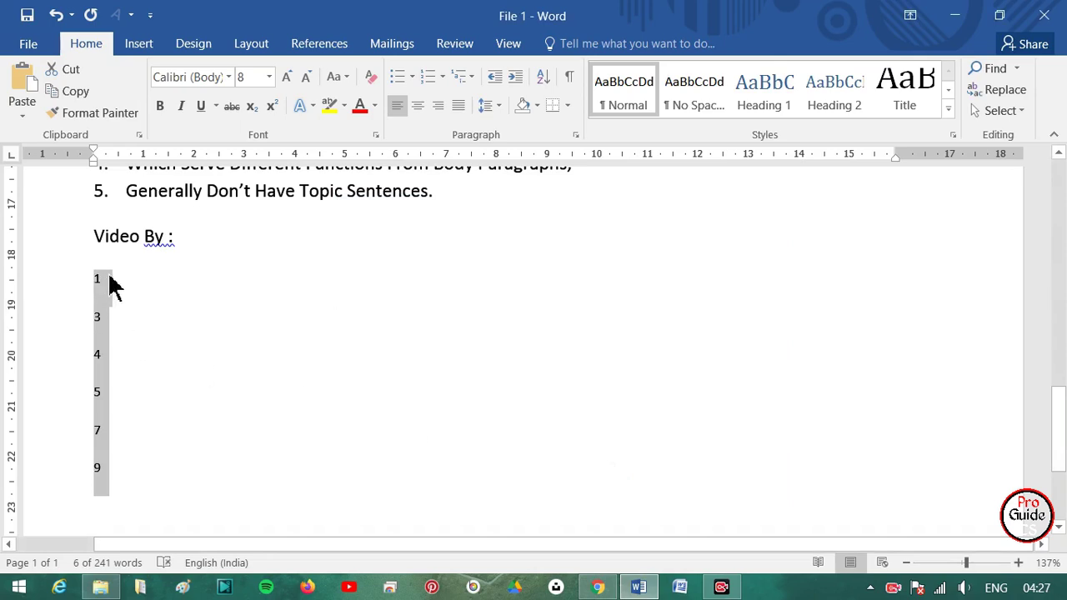
# Reselect the numbers and sort them descending to 9, 7, 5, 4, 3, 1.
pyautogui.click(113, 455)
pyautogui.moveTo(113, 455); pyautogui.dragTo(97, 275)
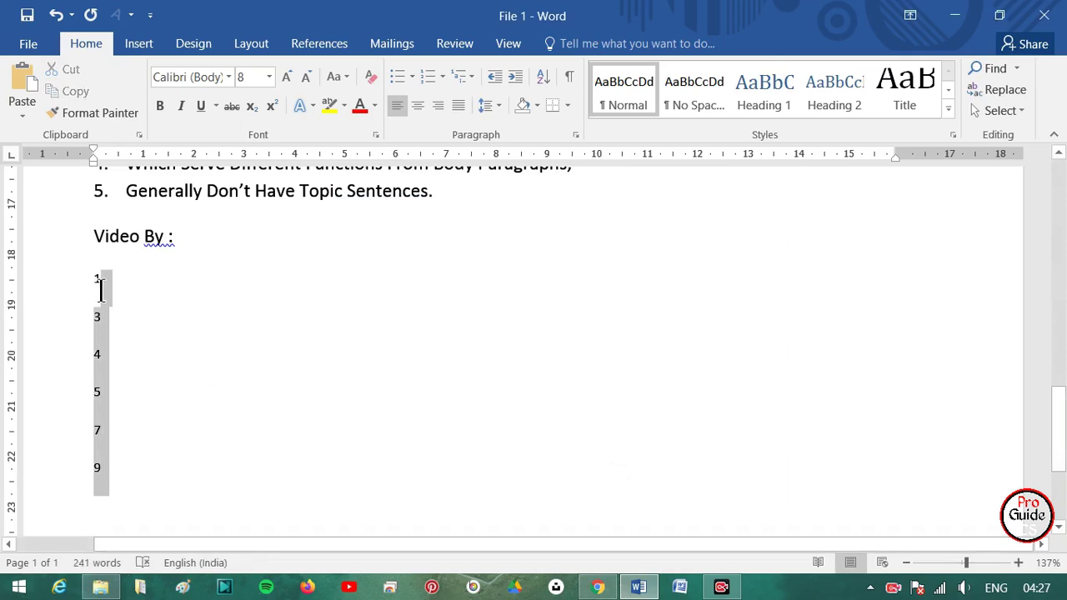
pyautogui.click(542, 77)
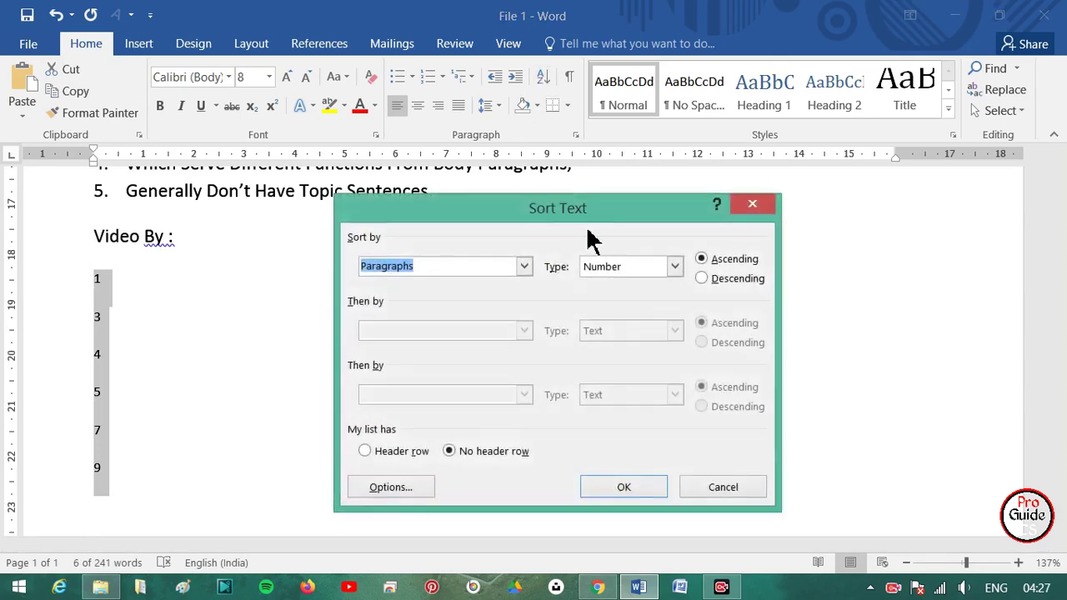
pyautogui.click(701, 278)
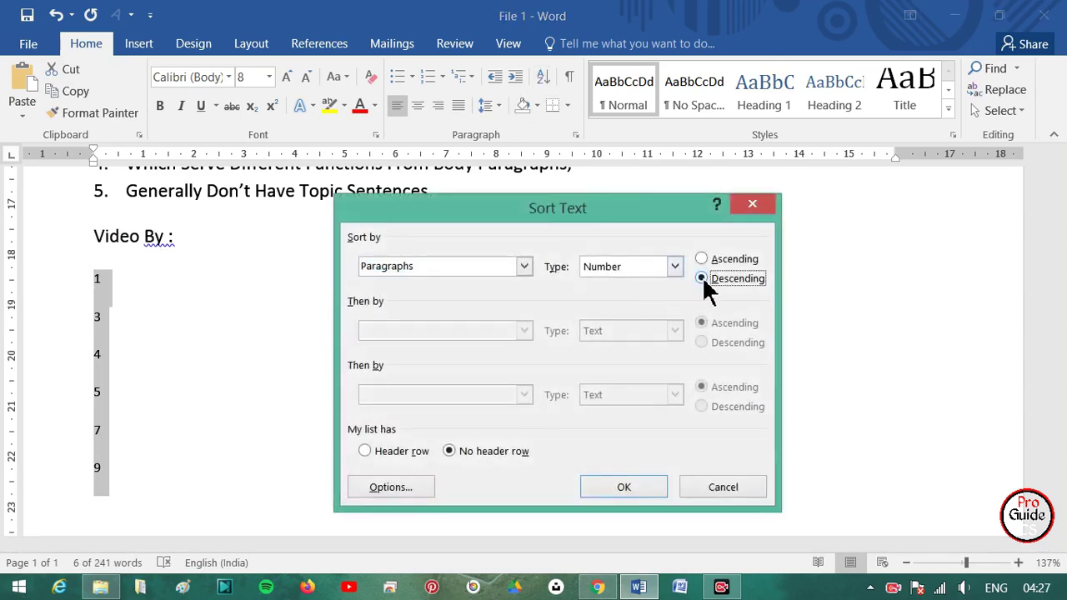
pyautogui.click(623, 486)
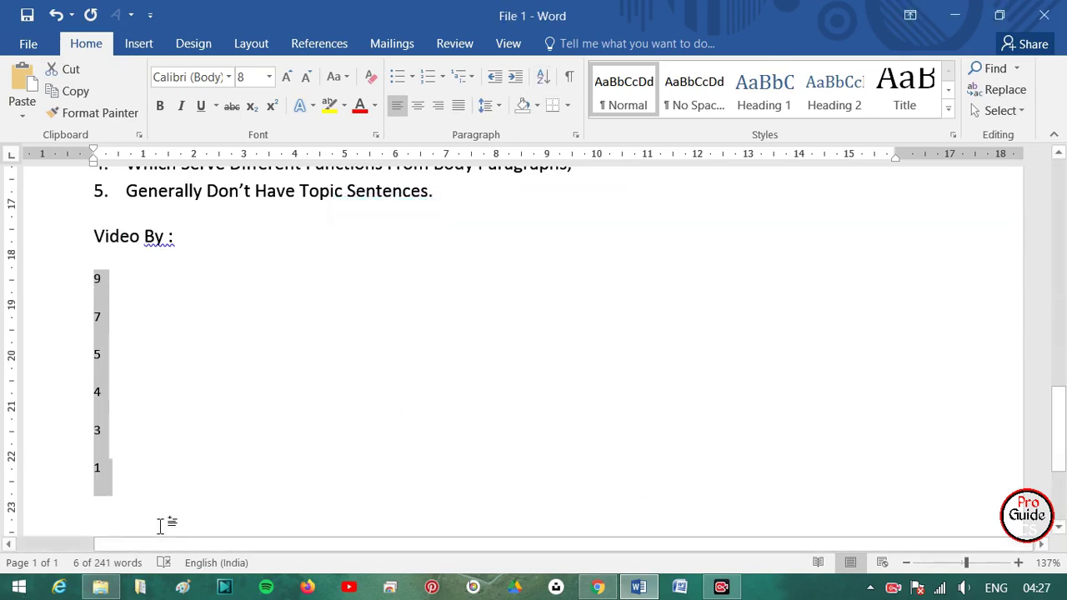
pyautogui.click(125, 494)
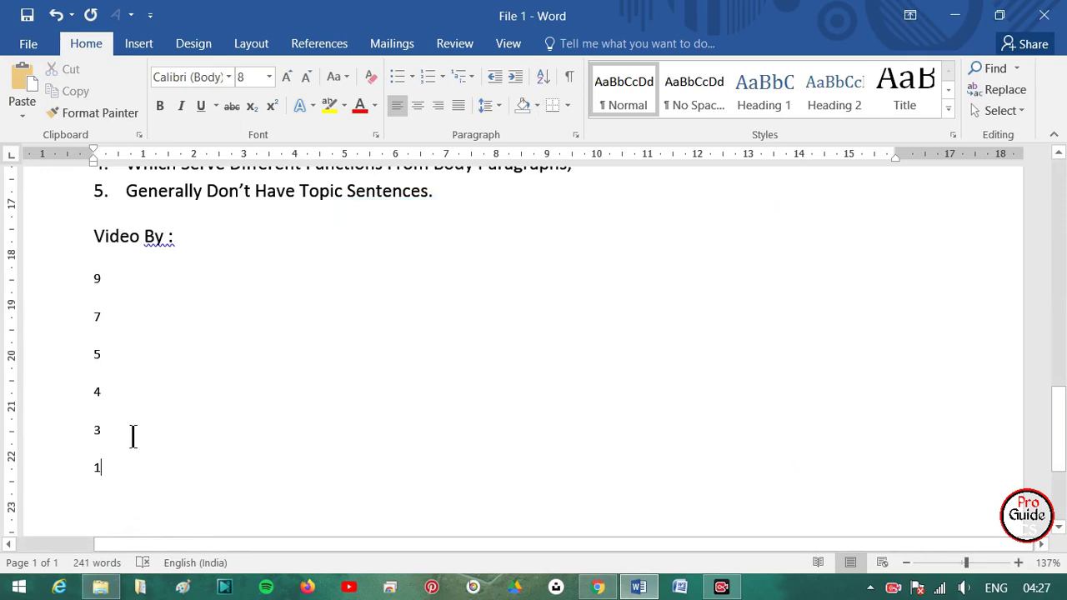
pyautogui.scroll(3, 199, 410)
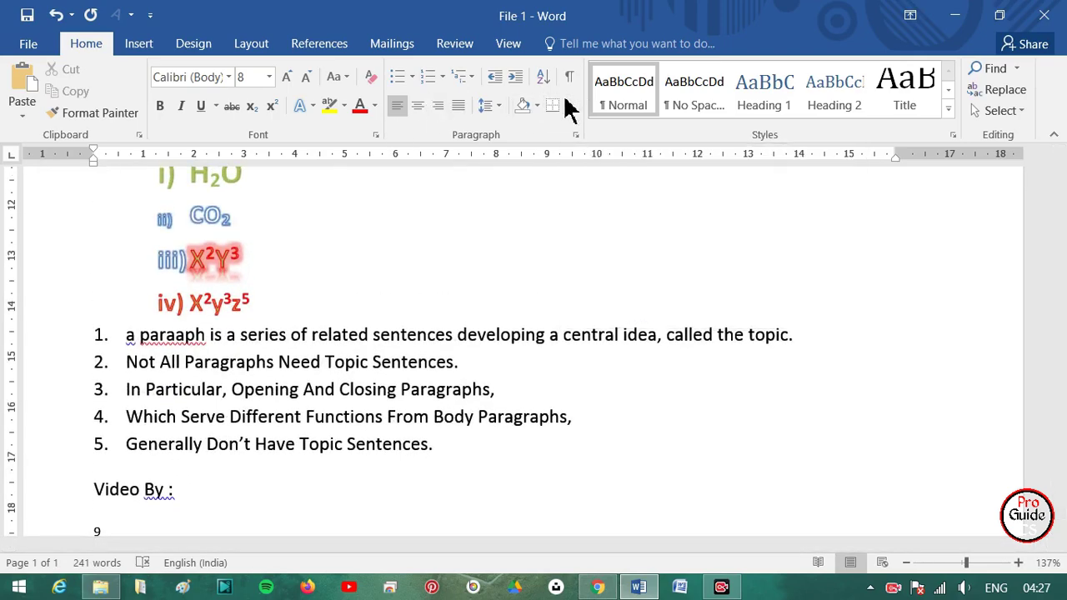
pyautogui.scroll(1, 215, 381)
pyautogui.scroll(4, 215, 384)
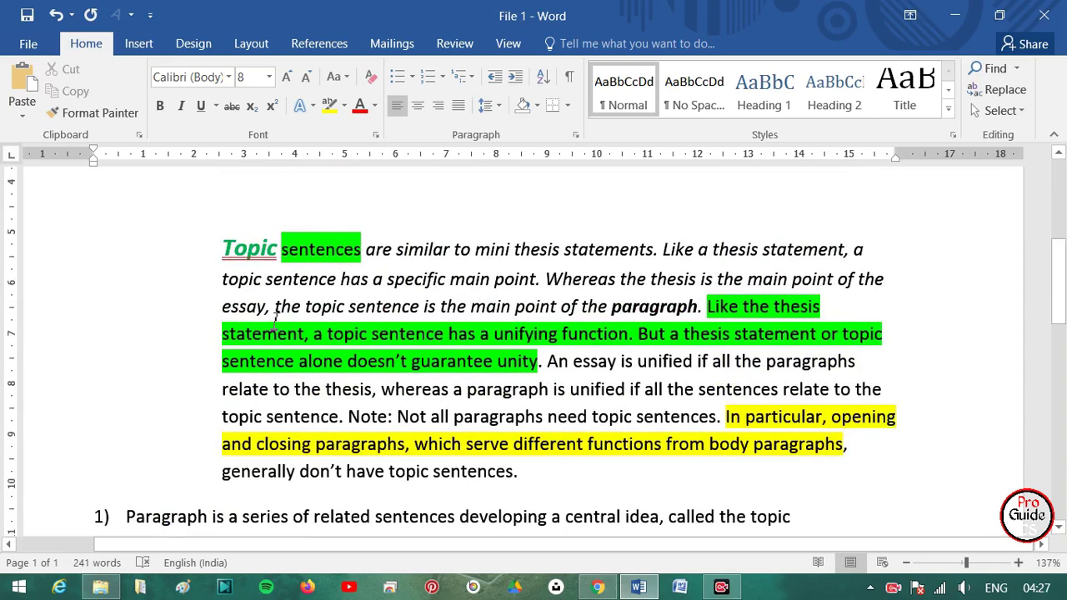
pyautogui.moveTo(224, 250); pyautogui.dragTo(620, 479)
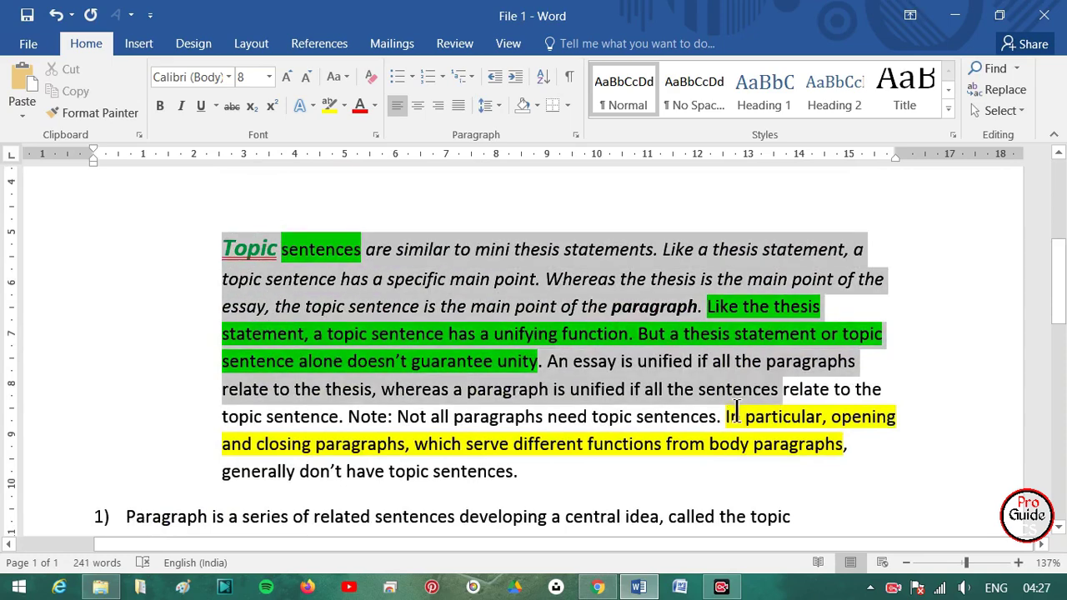
pyautogui.click(564, 83)
pyautogui.click(309, 333)
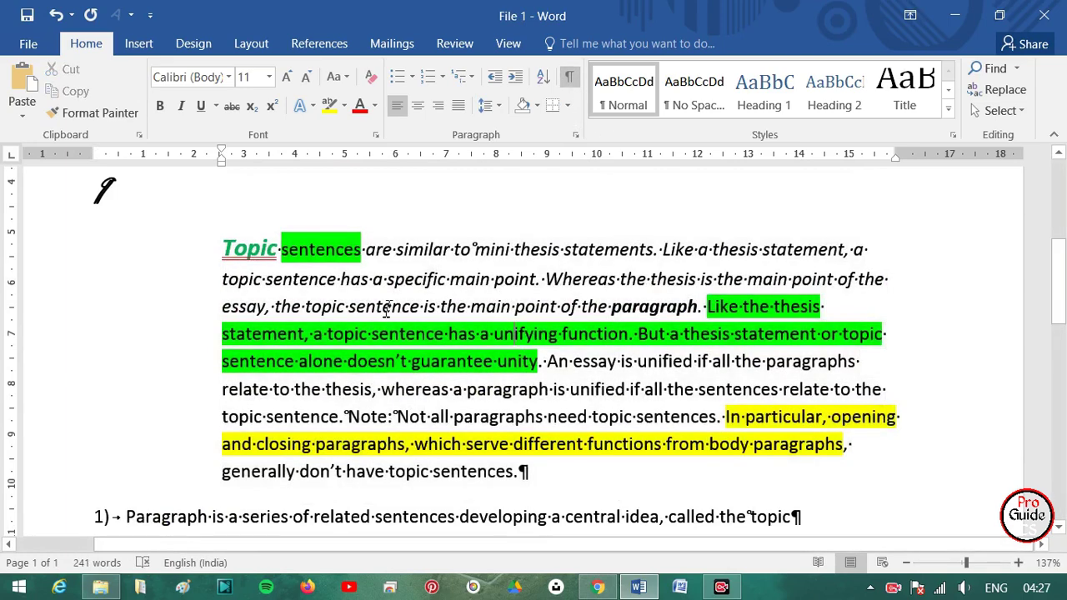
pyautogui.click(323, 389)
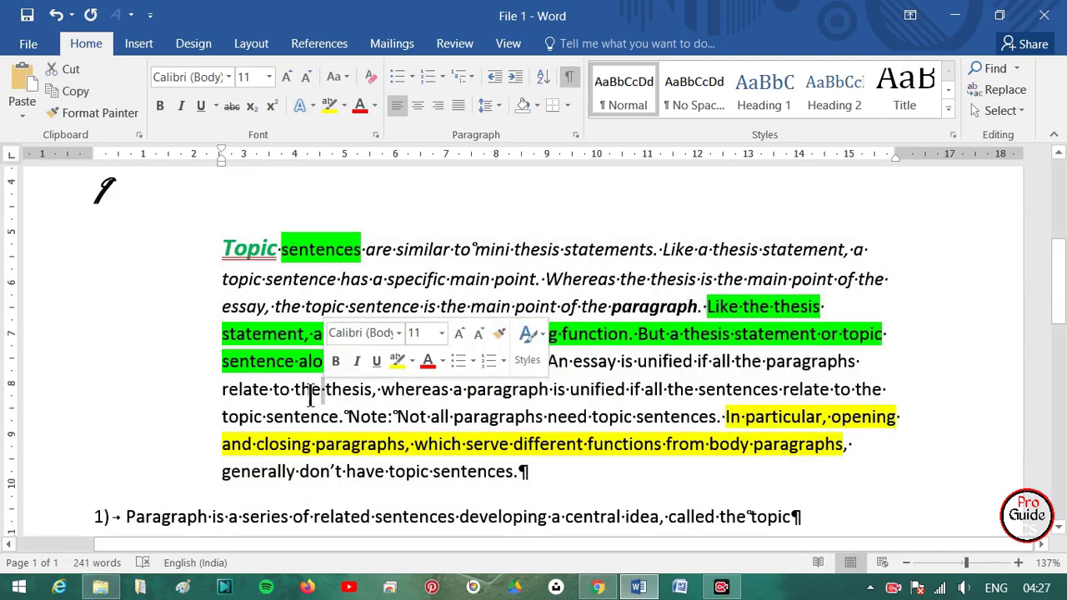
pyautogui.click(295, 392)
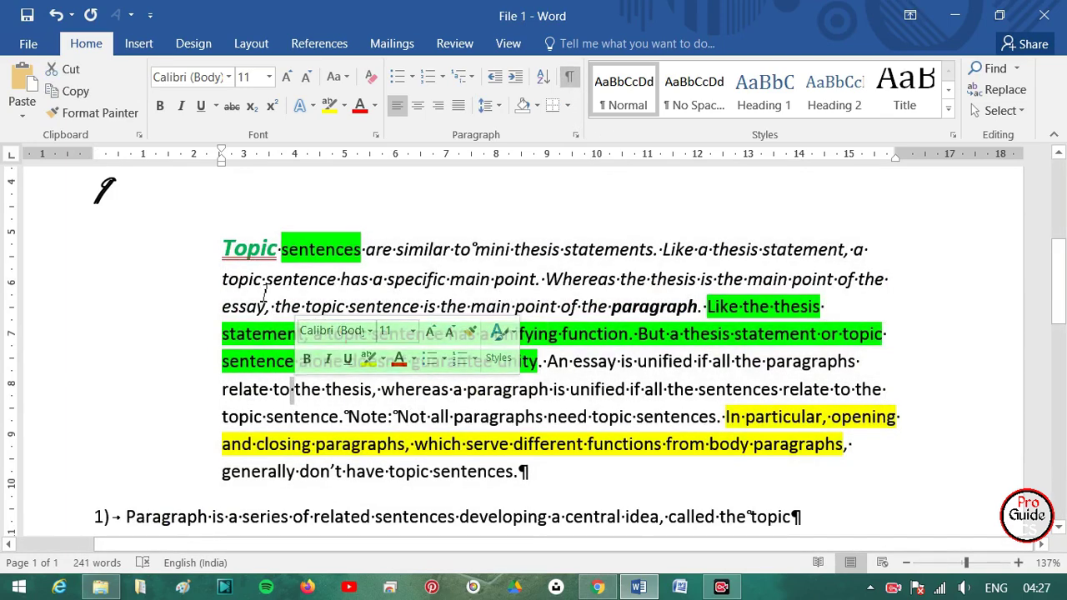
pyautogui.moveTo(258, 280); pyautogui.dragTo(252, 280)
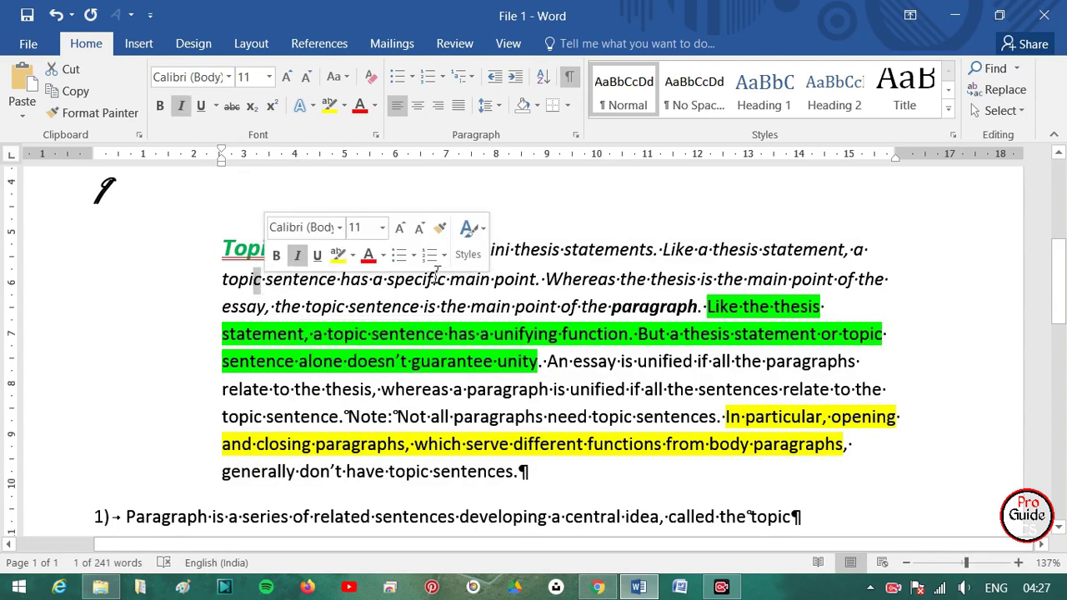
pyautogui.click(388, 280)
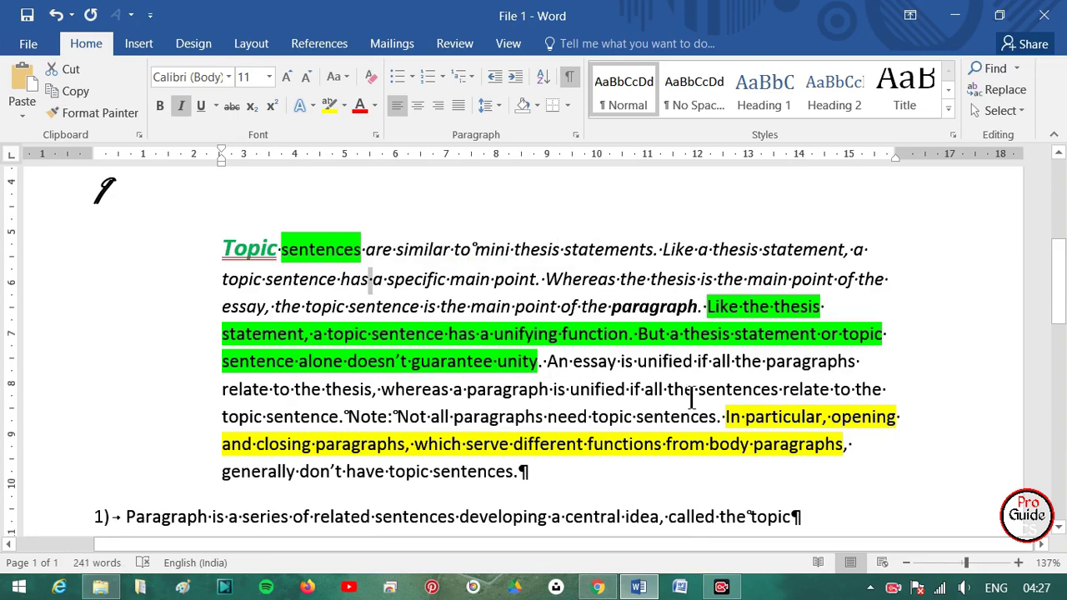
pyautogui.click(569, 76)
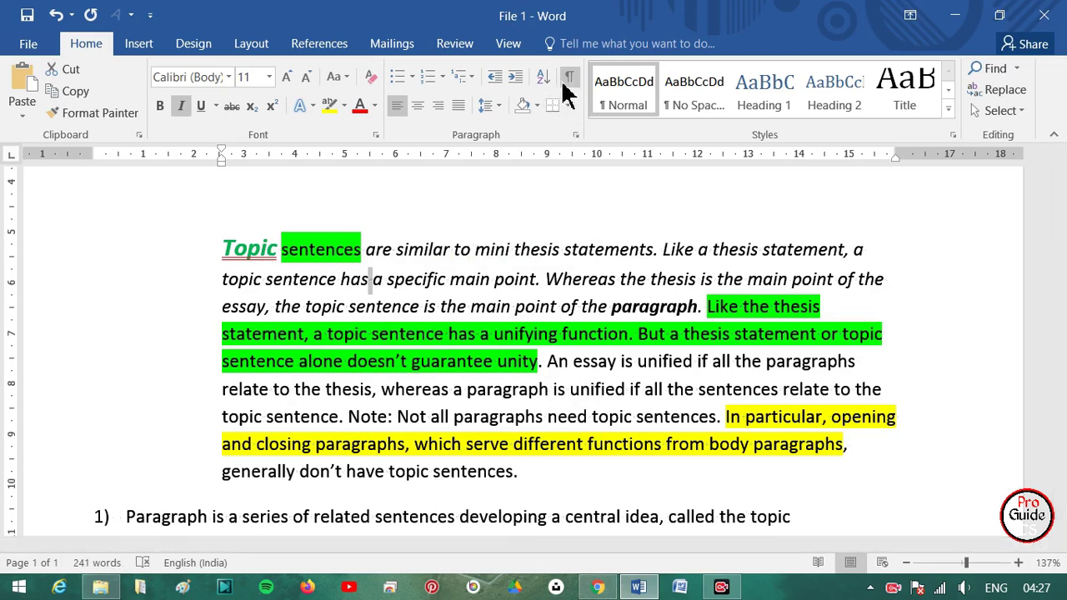
pyautogui.click(568, 78)
pyautogui.click(567, 78)
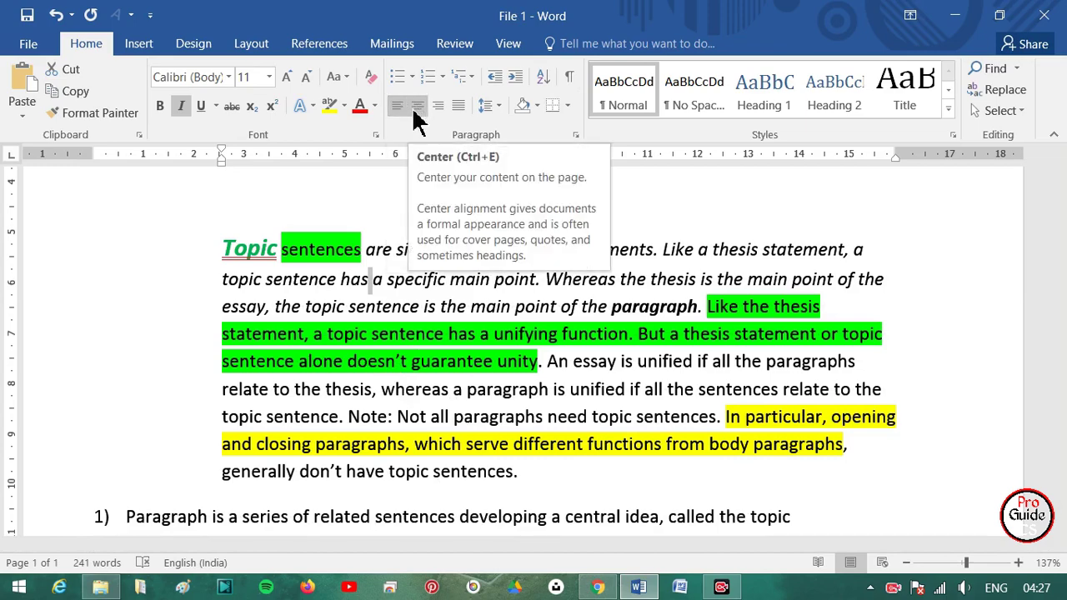
# Select the Freestyle Script paragraph at the top and align it right.
pyautogui.scroll(3, 292, 388)
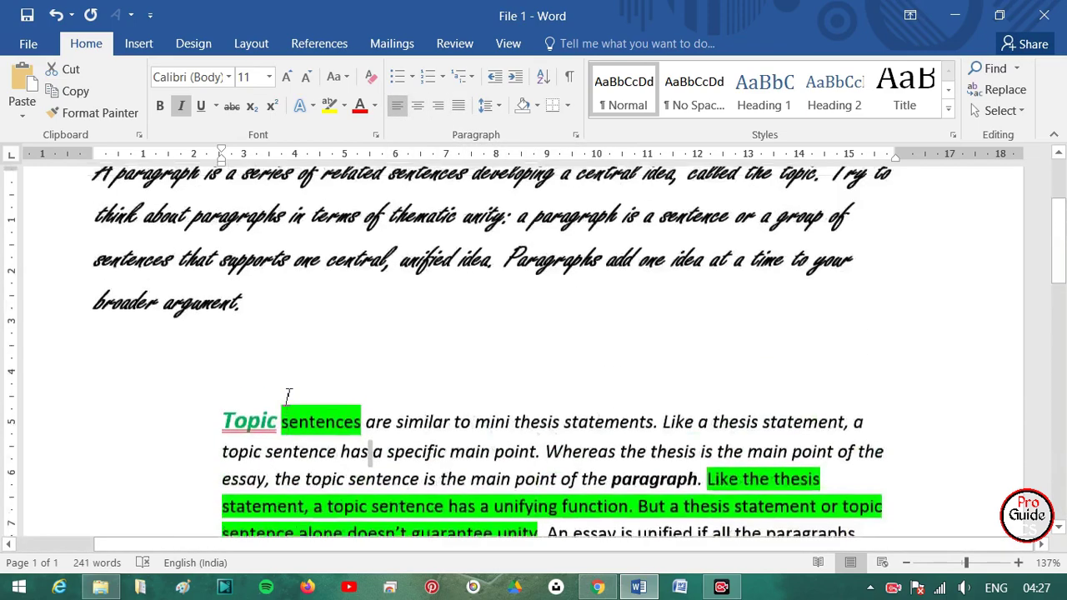
pyautogui.scroll(1, 286, 402)
pyautogui.scroll(3, 244, 260)
pyautogui.scroll(-2, 179, 284)
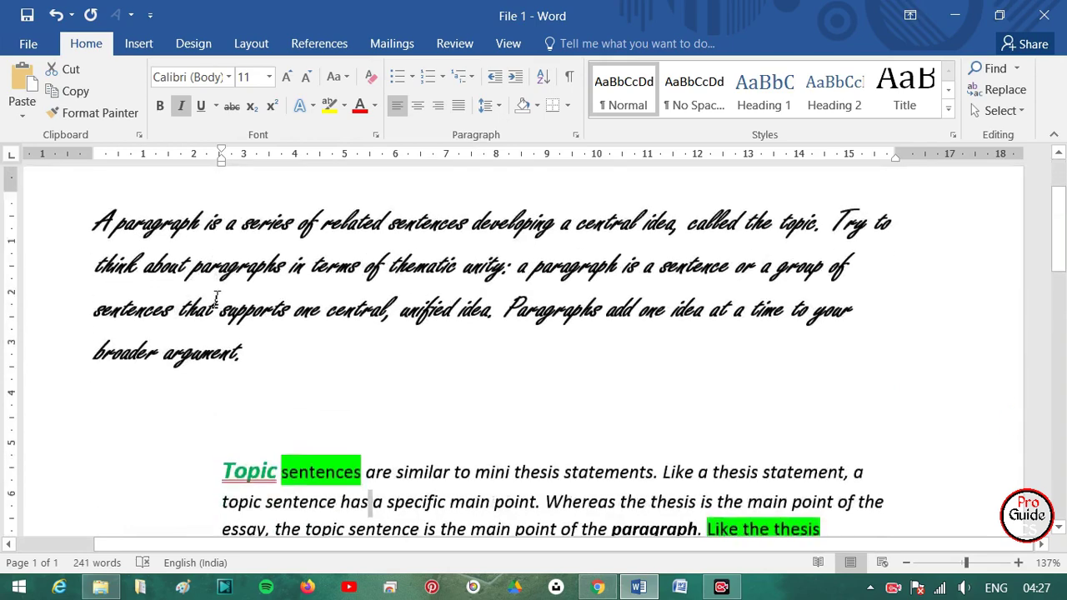
pyautogui.scroll(1, 216, 298)
pyautogui.scroll(1, 216, 297)
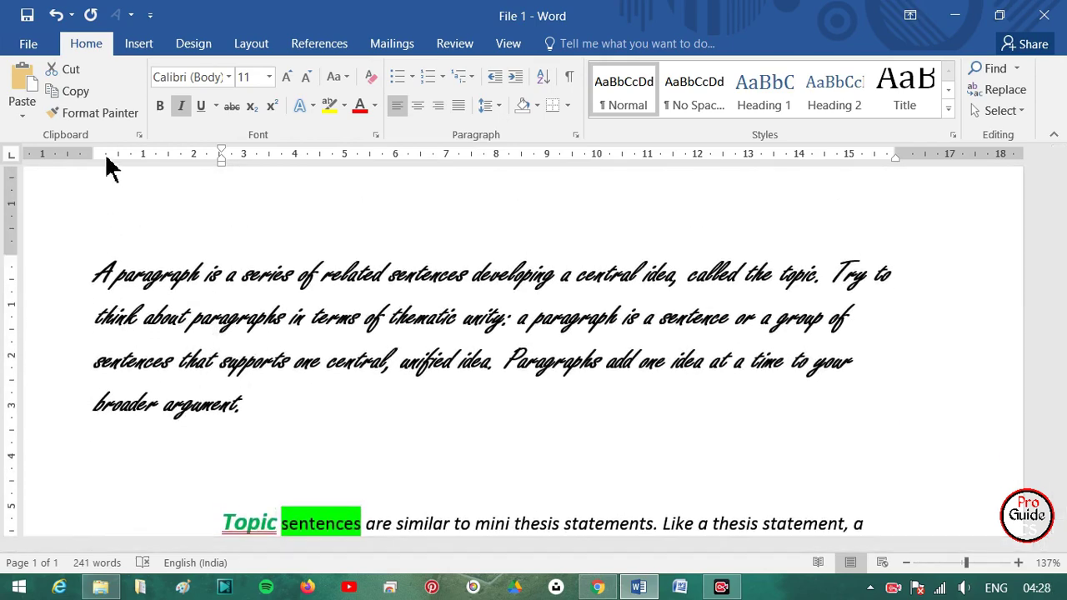
pyautogui.click(104, 309)
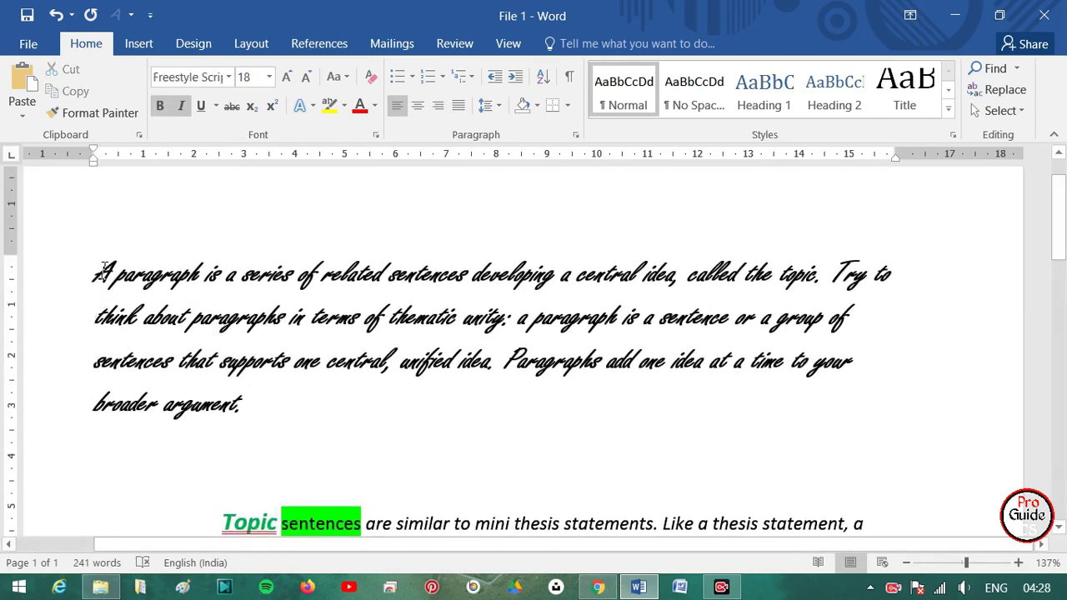
pyautogui.moveTo(104, 271); pyautogui.dragTo(255, 398)
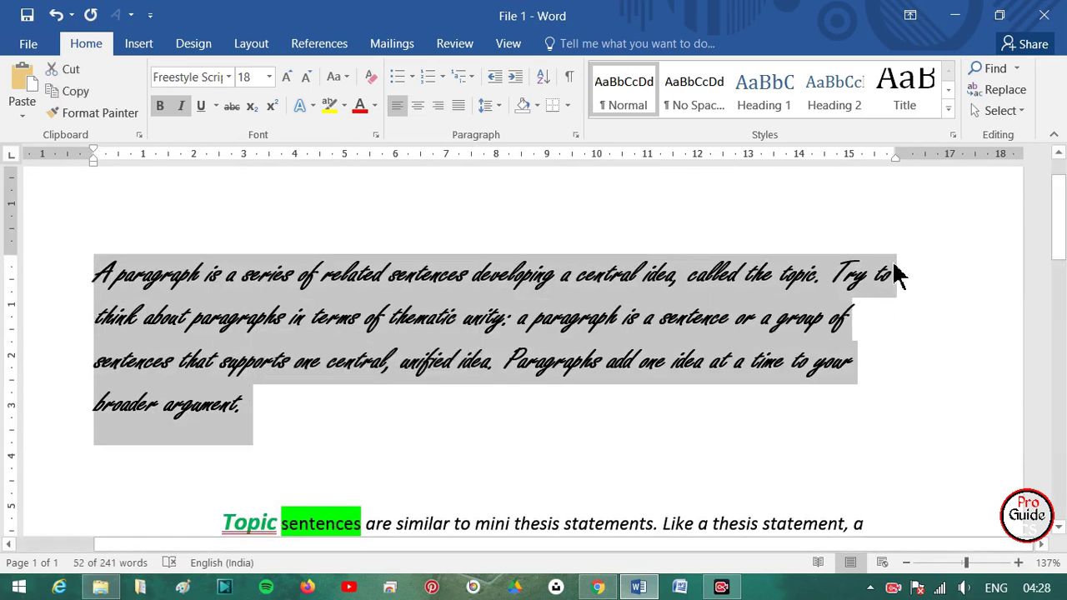
pyautogui.keyDown('ctrl'); pyautogui.scroll(-2, 530, 333); pyautogui.keyUp('ctrl')
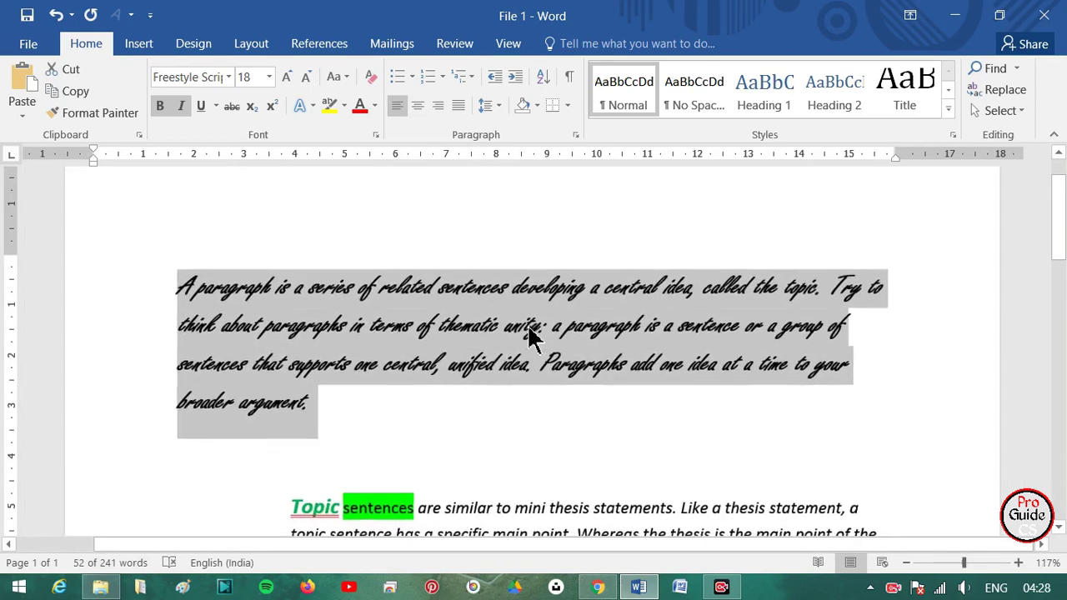
pyautogui.keyDown('ctrl'); pyautogui.scroll(-2, 530, 333); pyautogui.keyUp('ctrl')
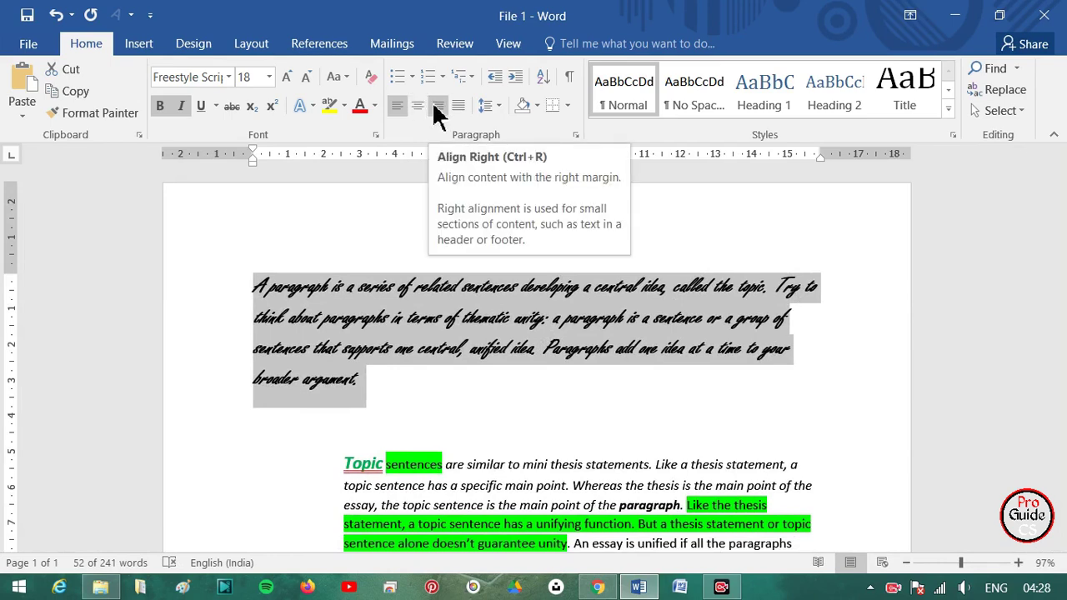
pyautogui.click(436, 106)
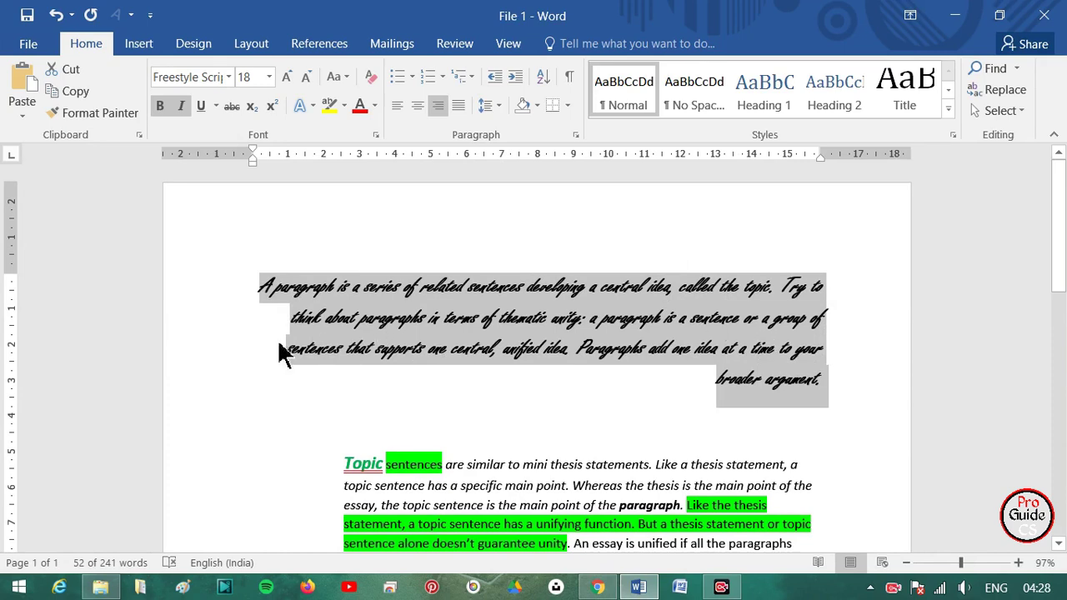
# Try centred and left alignment on the paragraph, leaving it centred.
pyautogui.click(419, 110)
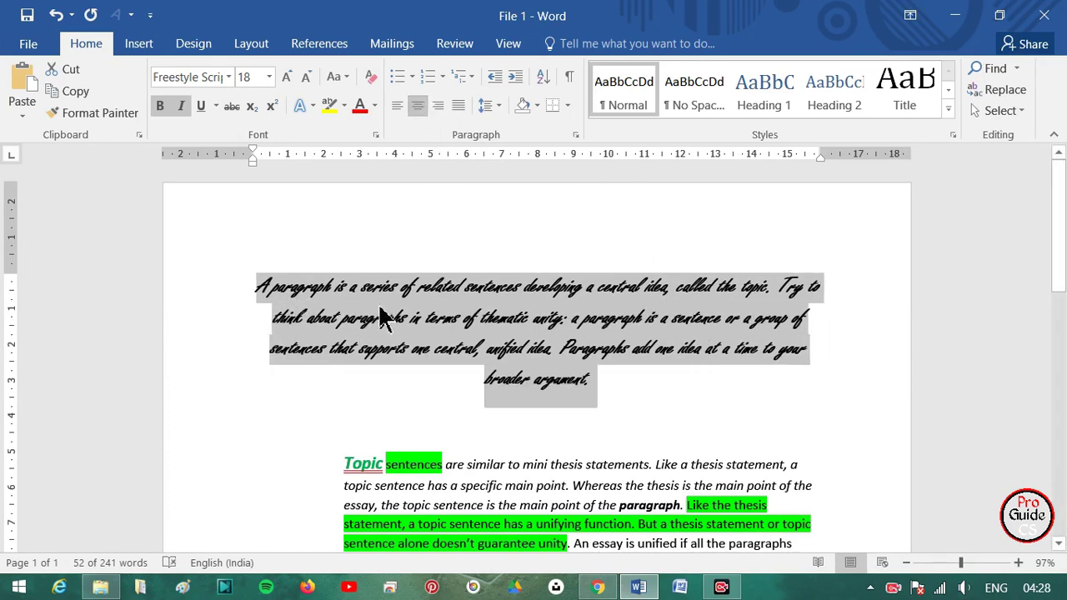
pyautogui.click(555, 390)
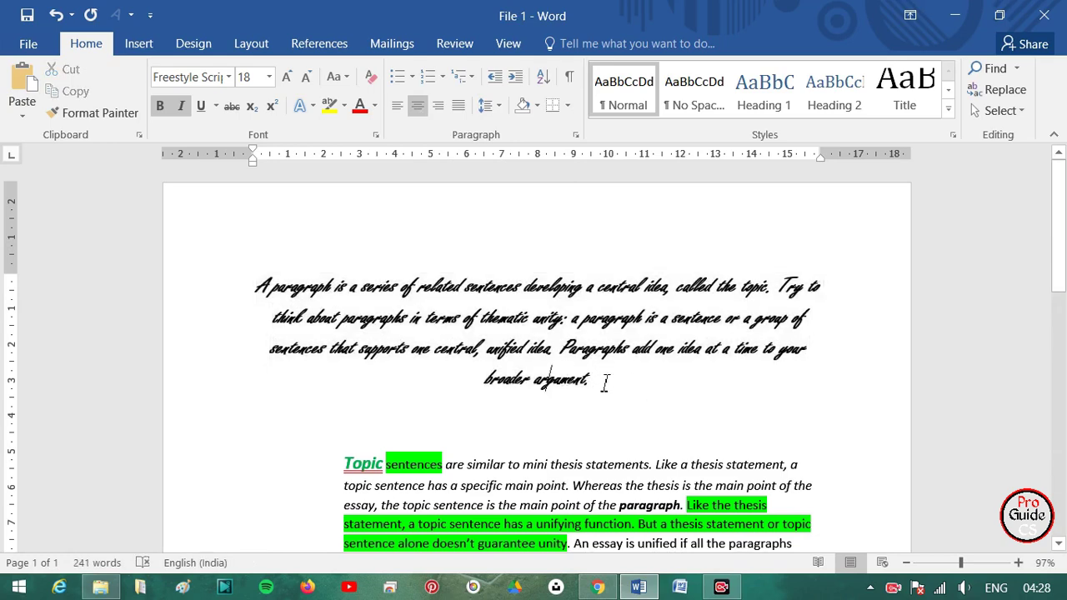
pyautogui.moveTo(619, 392); pyautogui.dragTo(260, 292)
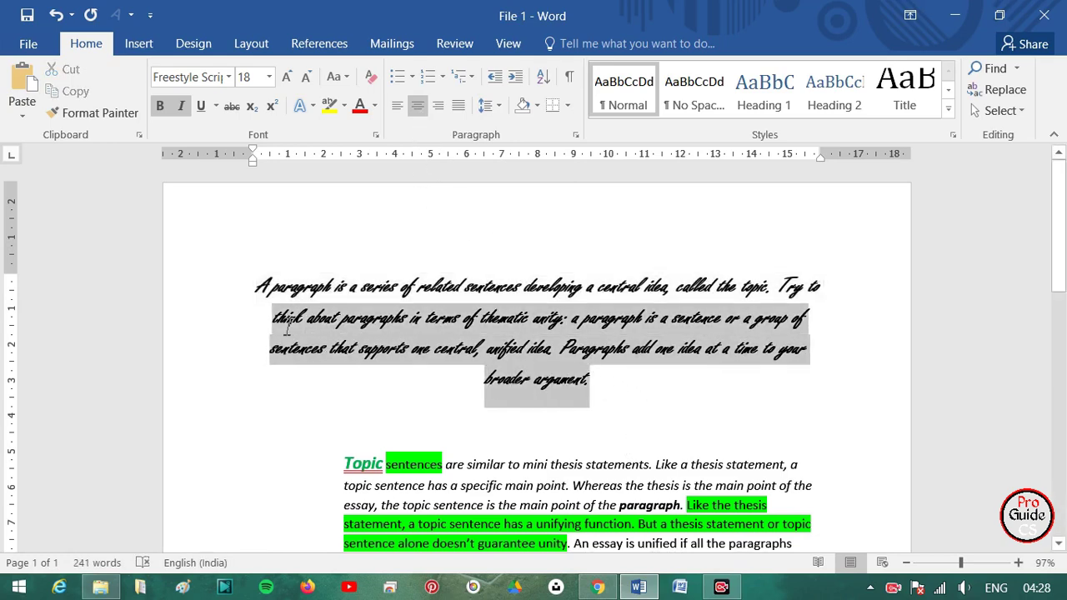
pyautogui.click(397, 105)
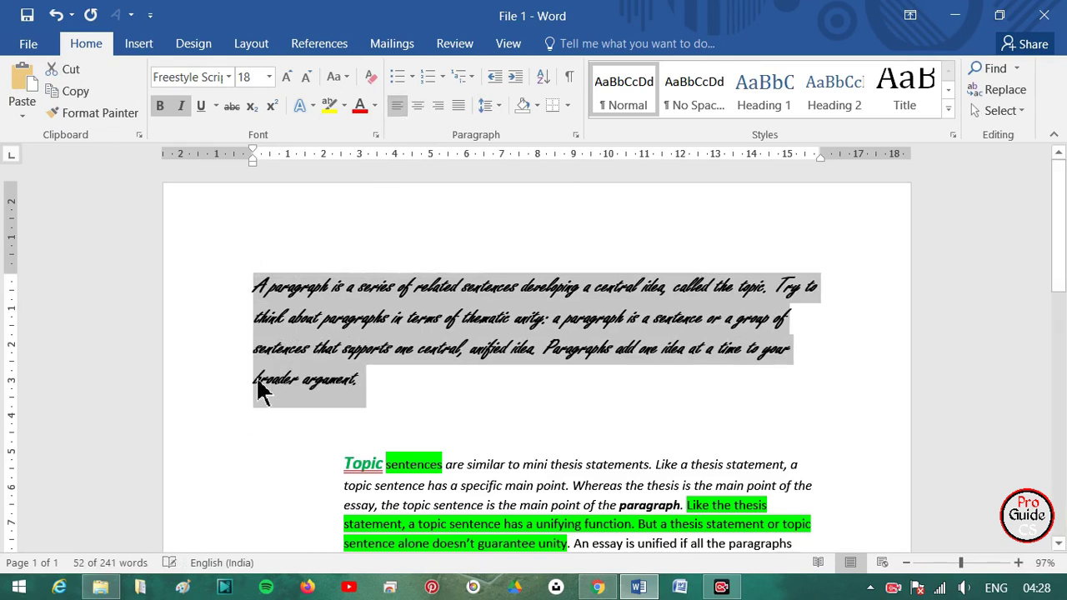
pyautogui.click(417, 105)
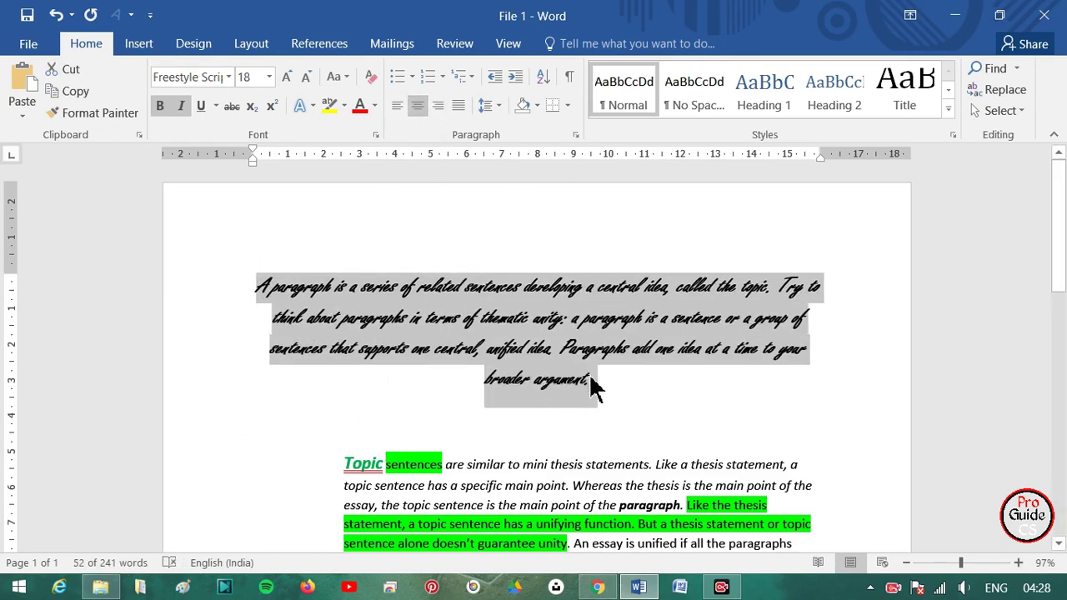
# Cycle the cursive paragraph through justify, left and centre alignment, ending justified.
pyautogui.scroll(1, 590, 386)
pyautogui.scroll(2, 589, 386)
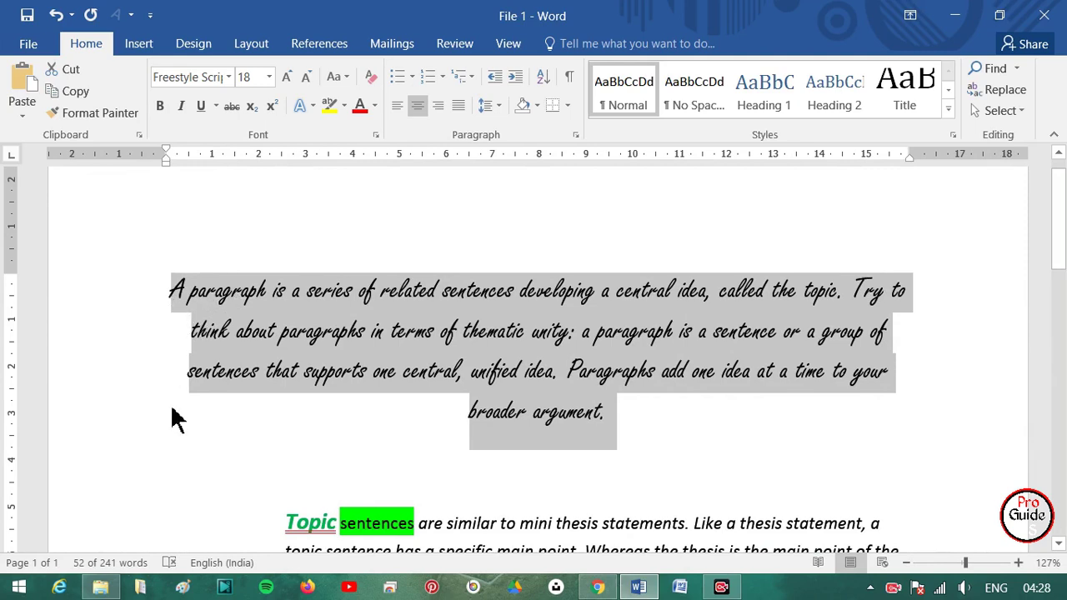
pyautogui.click(458, 105)
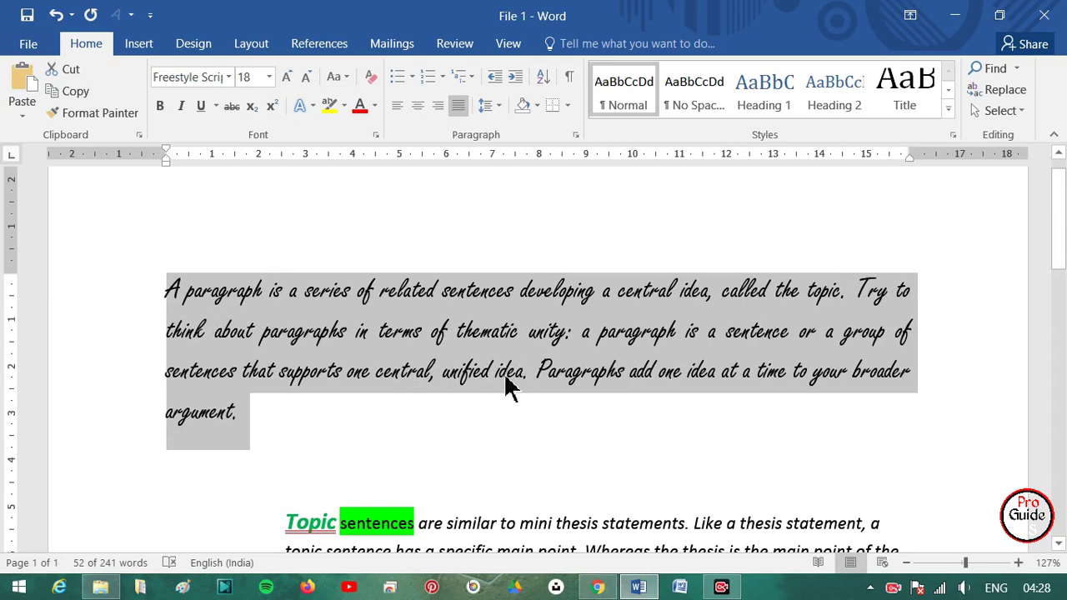
pyautogui.click(396, 105)
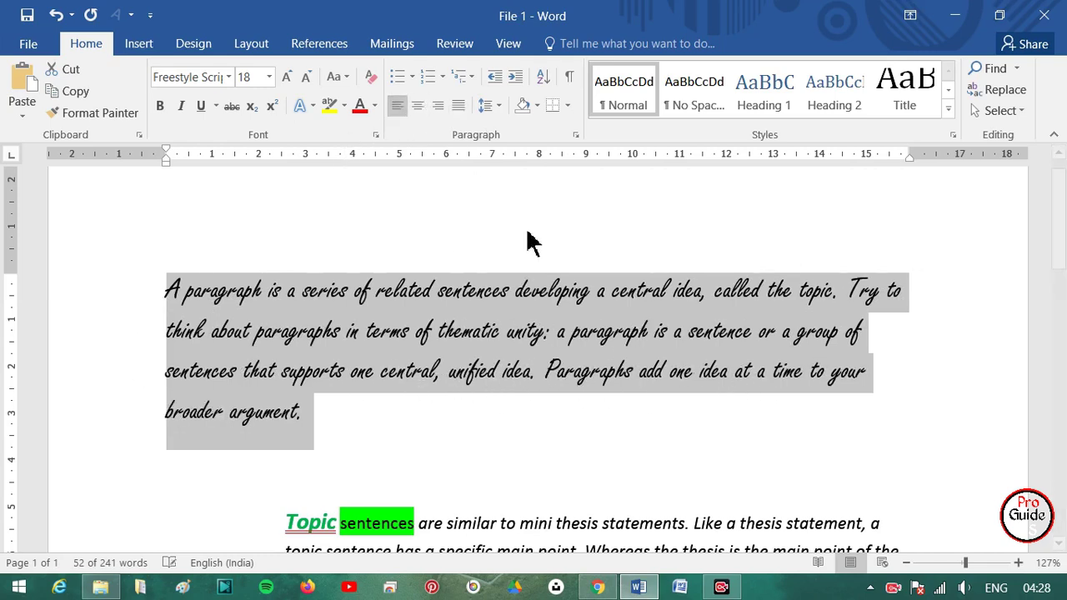
pyautogui.click(418, 106)
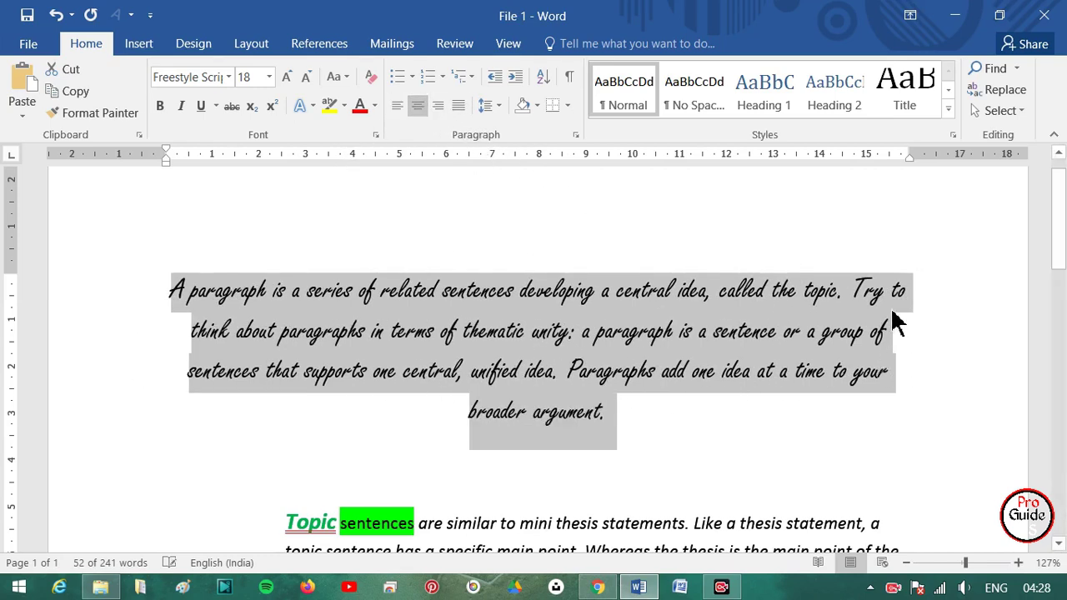
pyautogui.click(458, 107)
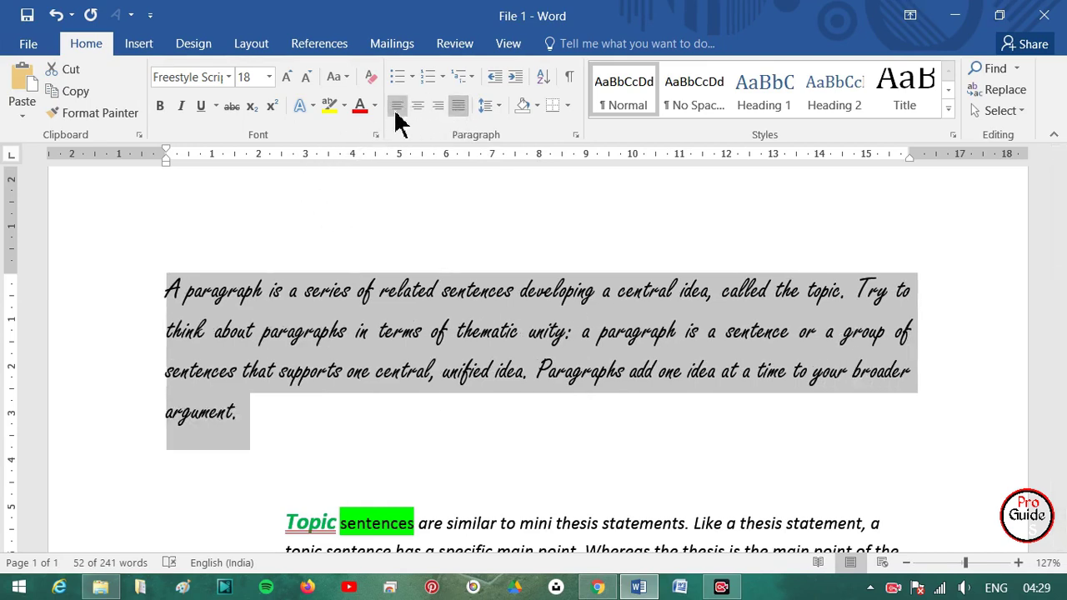
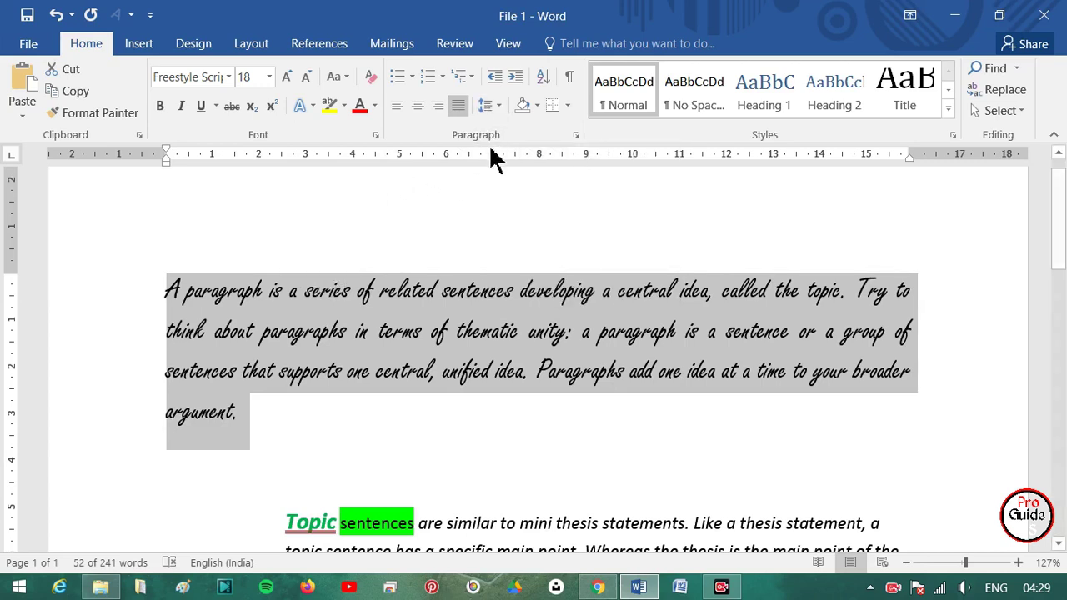
# Try 2.0 line spacing on the Freestyle Script paragraph, then return it to single 1.0.
pyautogui.click(493, 116)
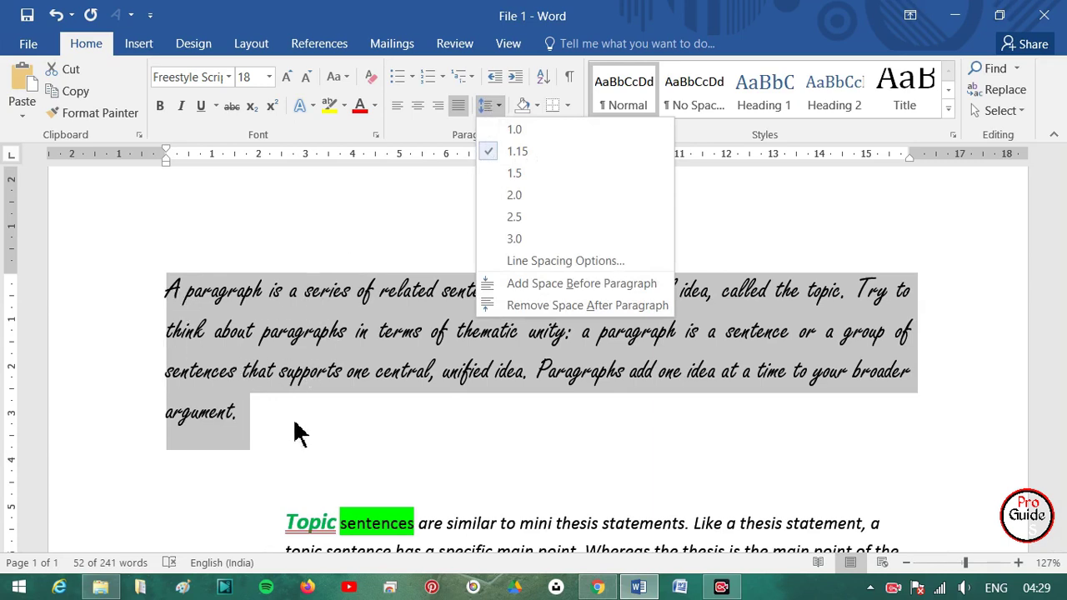
pyautogui.click(514, 131)
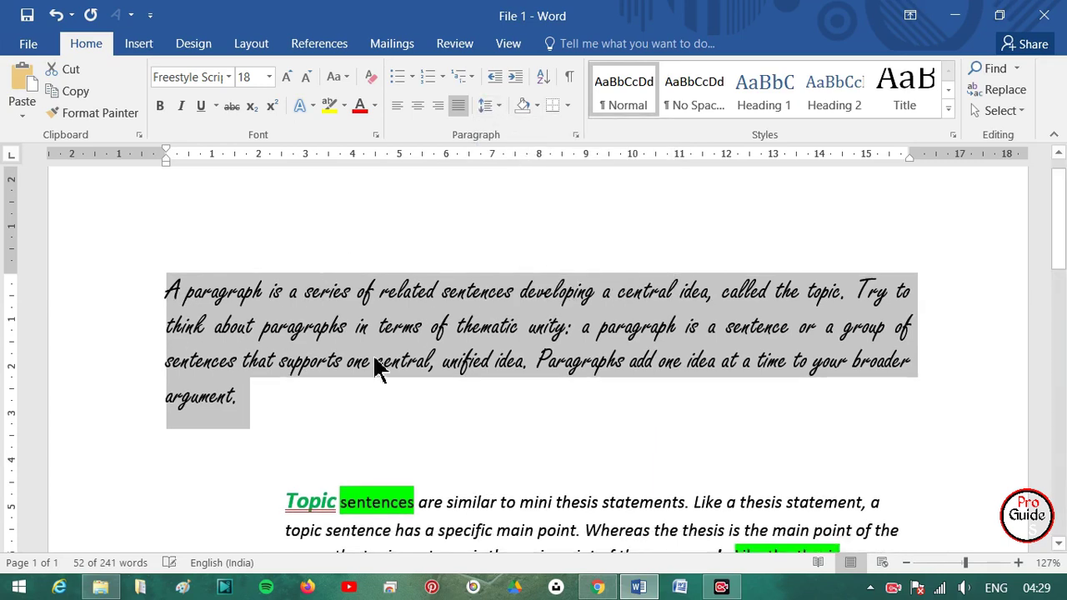
pyautogui.click(492, 105)
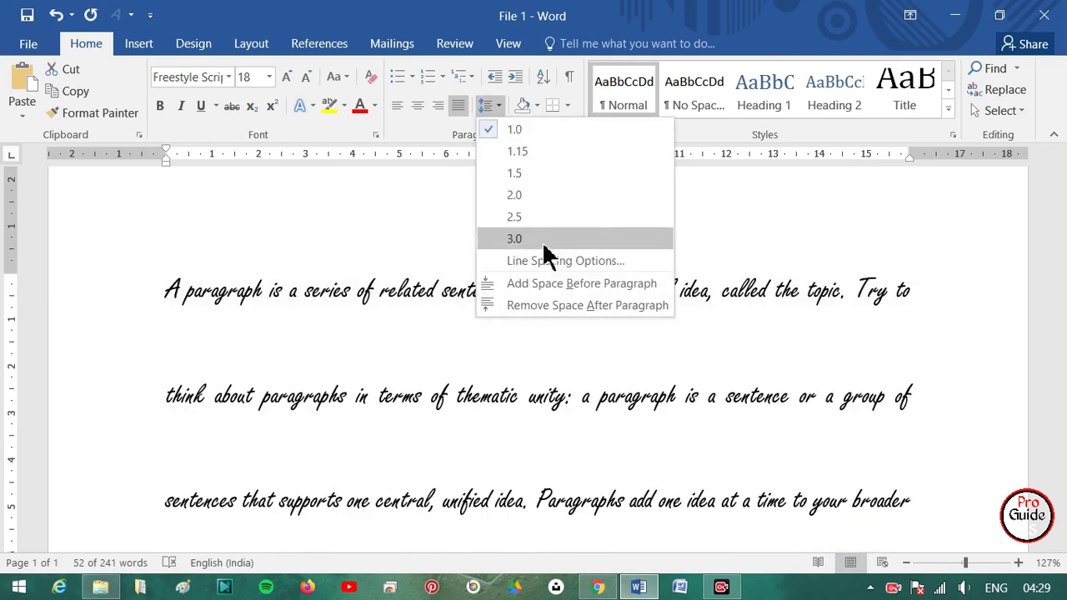
pyautogui.click(534, 196)
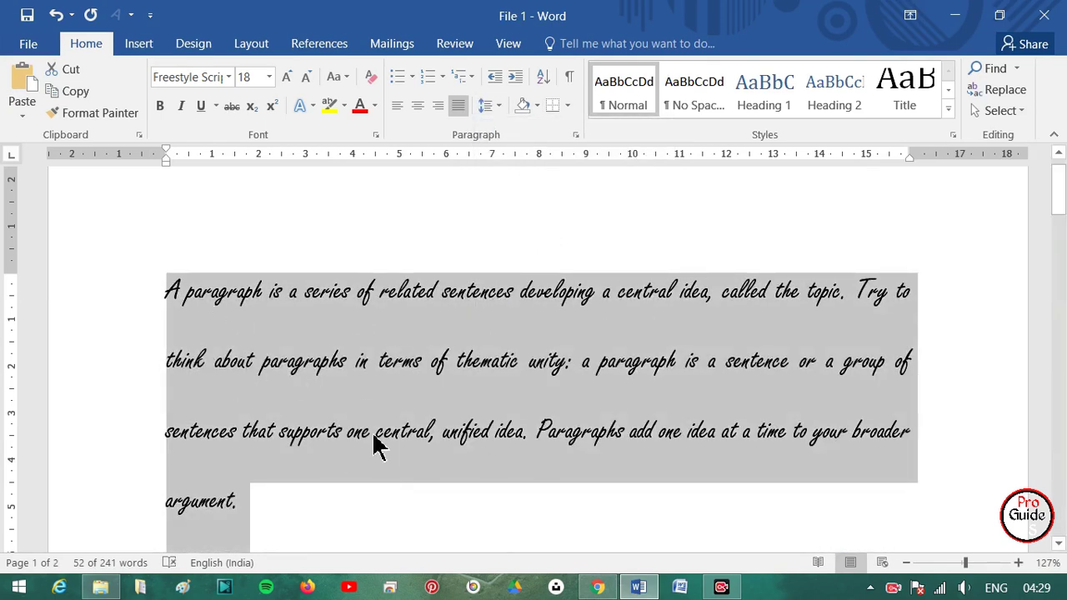
pyautogui.click(489, 106)
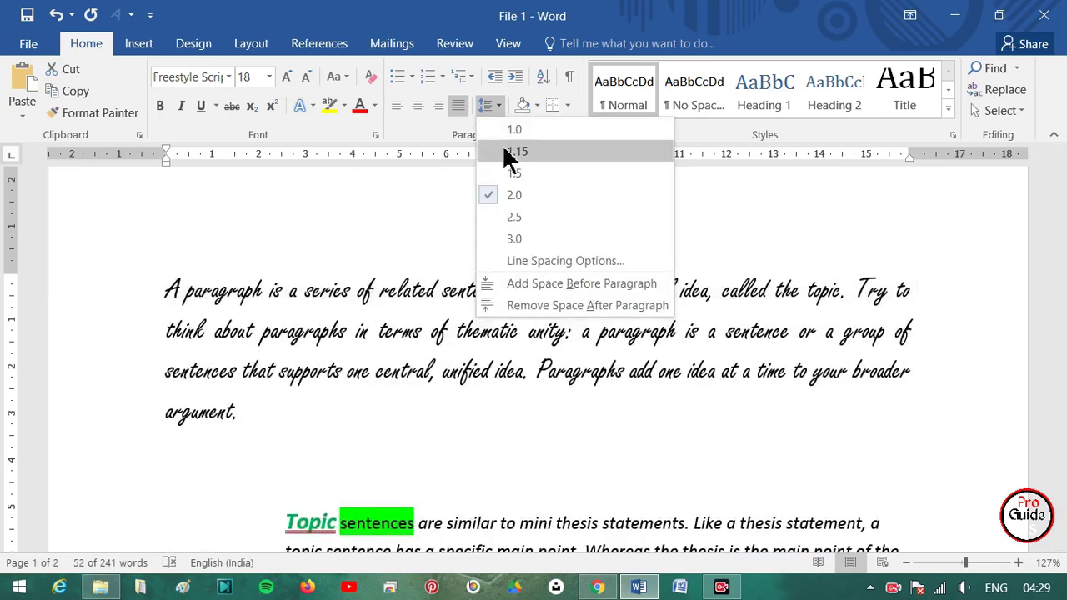
pyautogui.click(503, 129)
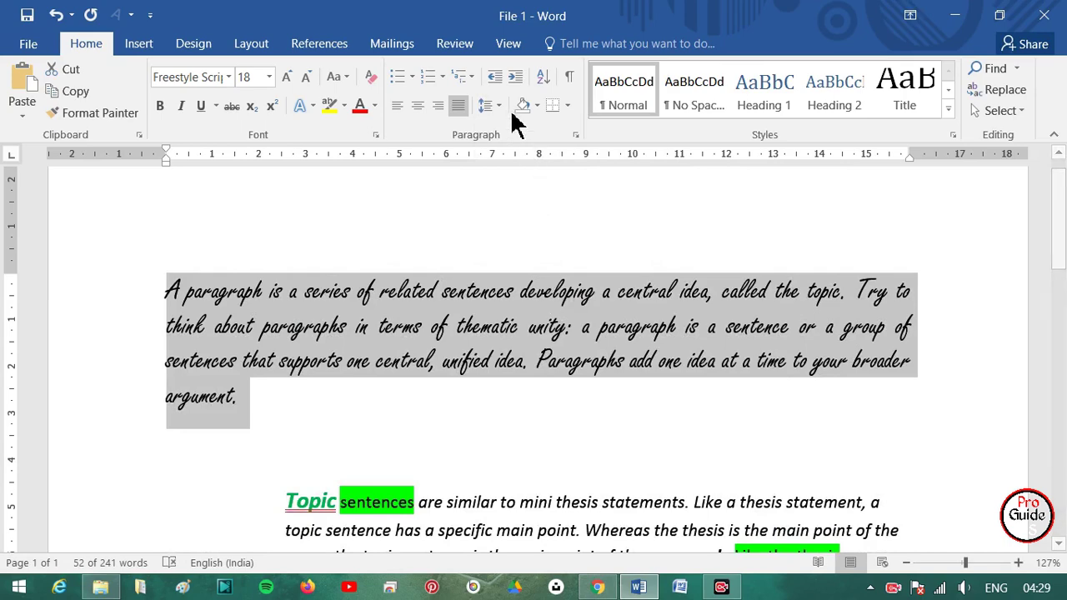
pyautogui.click(495, 106)
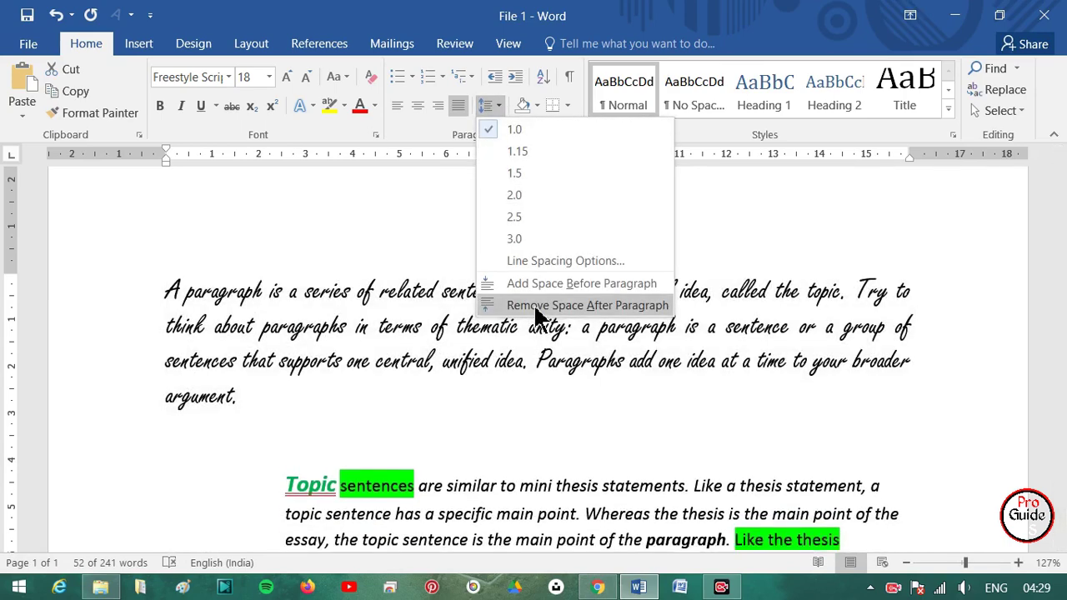
# Remove the space after the script paragraph and add space before it instead.
pyautogui.click(536, 306)
pyautogui.click(489, 106)
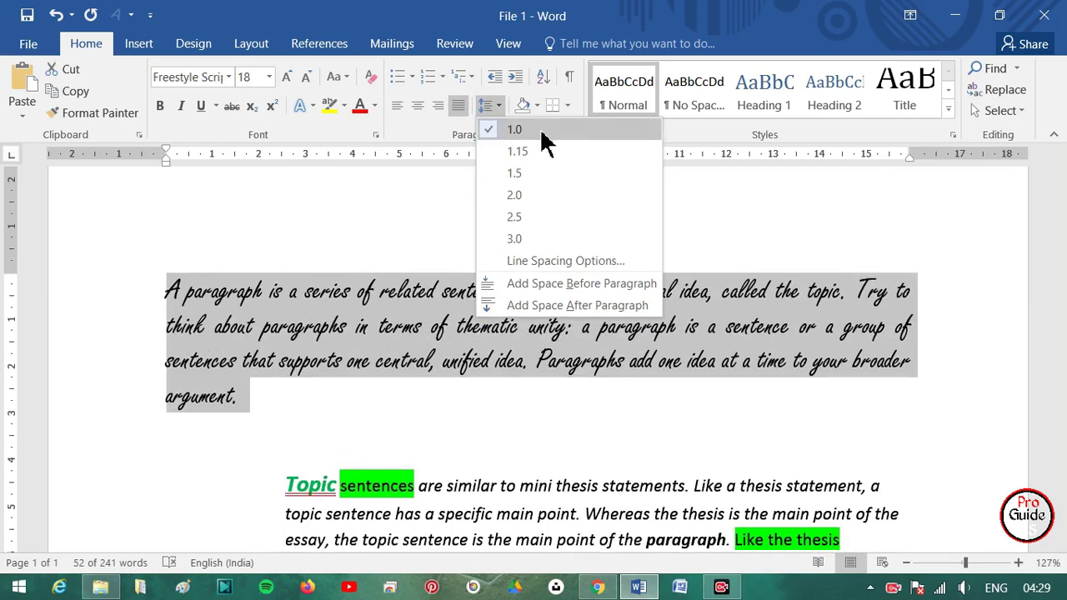
pyautogui.click(552, 284)
pyautogui.click(487, 105)
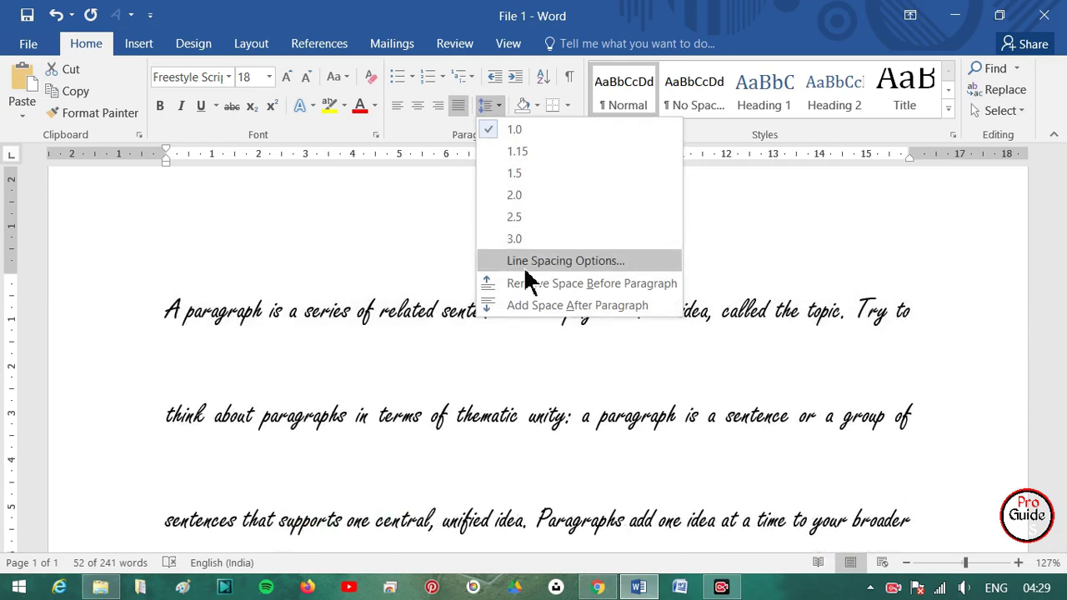
pyautogui.click(500, 304)
# Add a line of placeholder letters 'dfgjdfkgkhk' after 'argument.' and select both paragraphs.
pyautogui.click(299, 432)
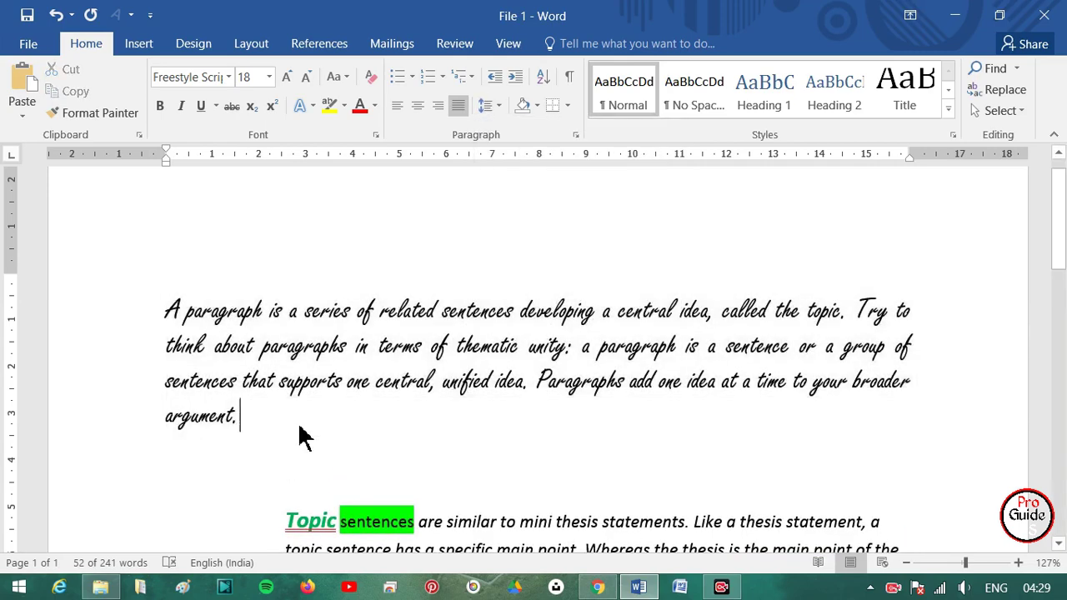
pyautogui.press('Return')
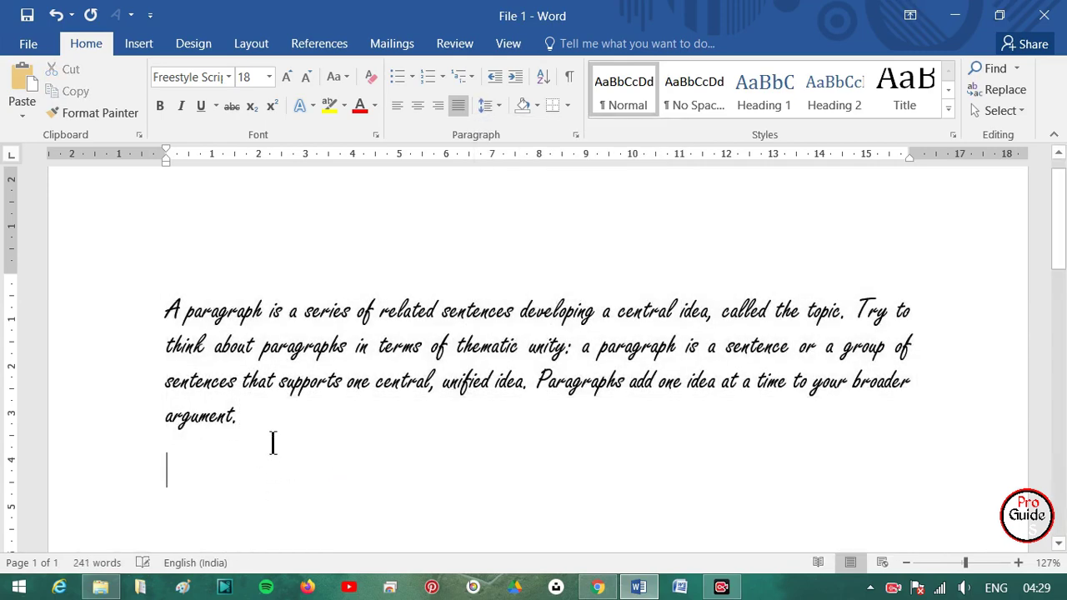
pyautogui.write('dfgjdfkgkhk')
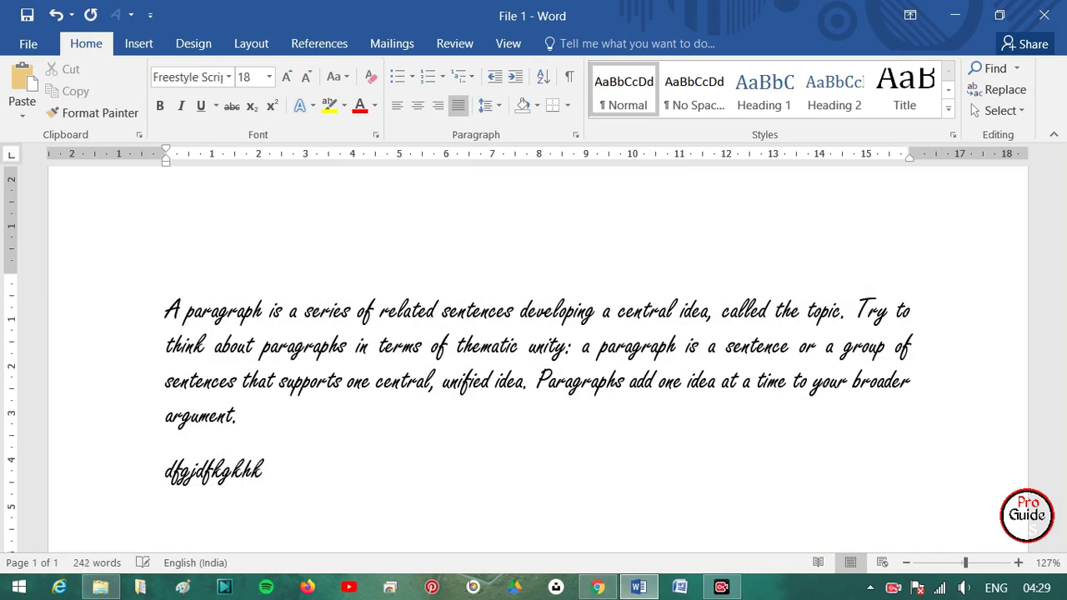
pyautogui.moveTo(285, 473); pyautogui.dragTo(138, 322)
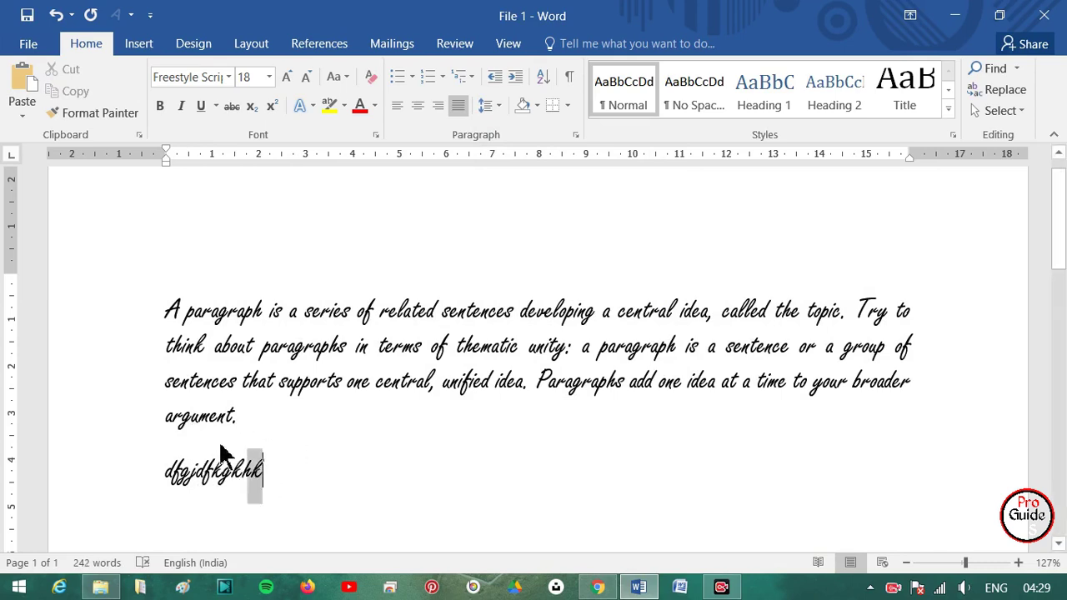
pyautogui.click(484, 106)
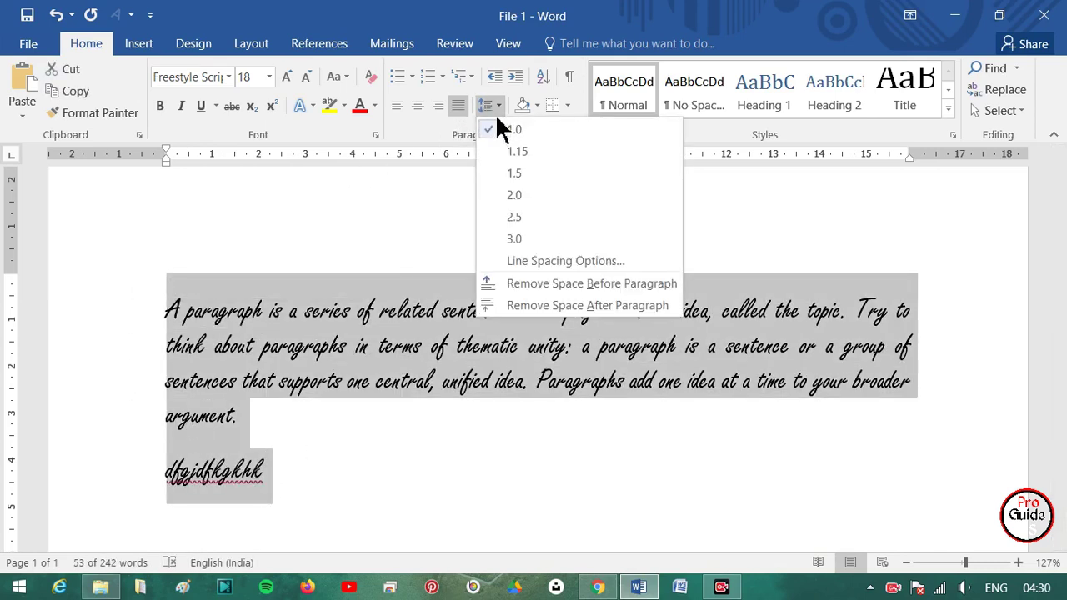
pyautogui.click(530, 305)
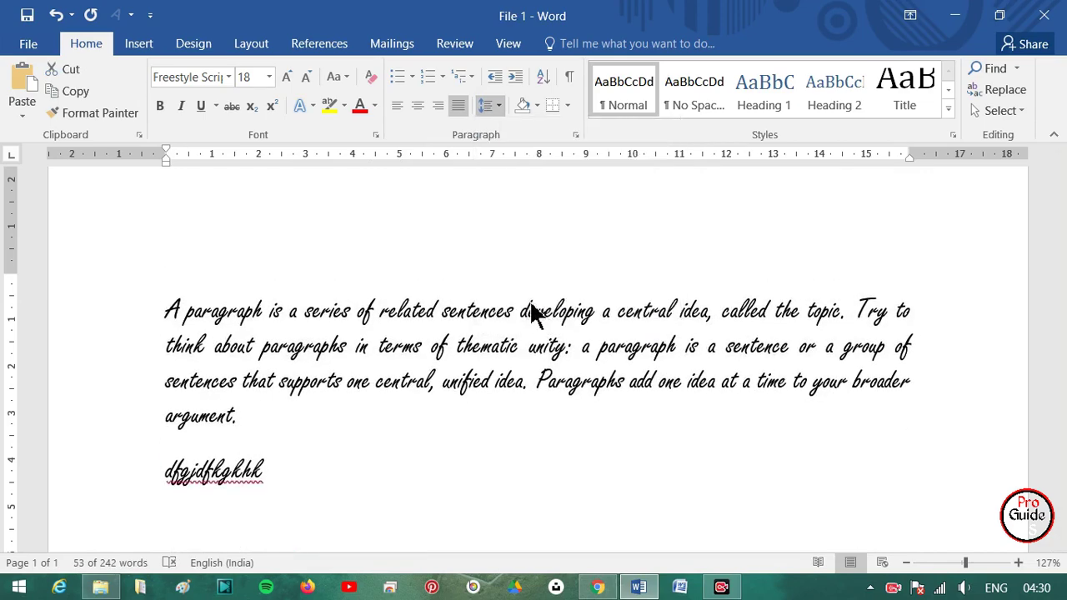
pyautogui.click(488, 109)
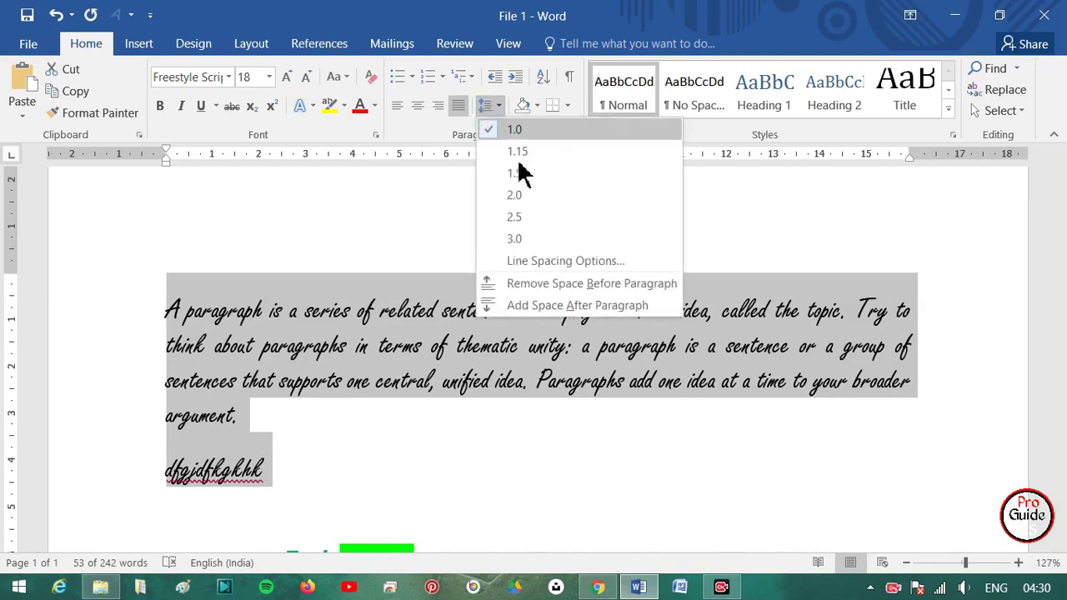
pyautogui.click(530, 305)
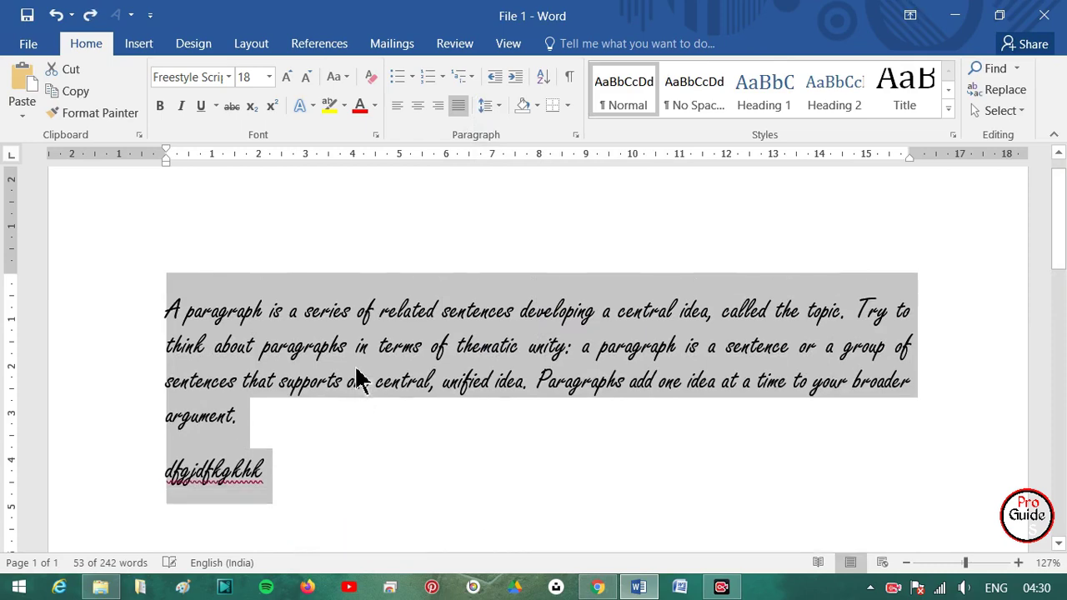
pyautogui.click(213, 471)
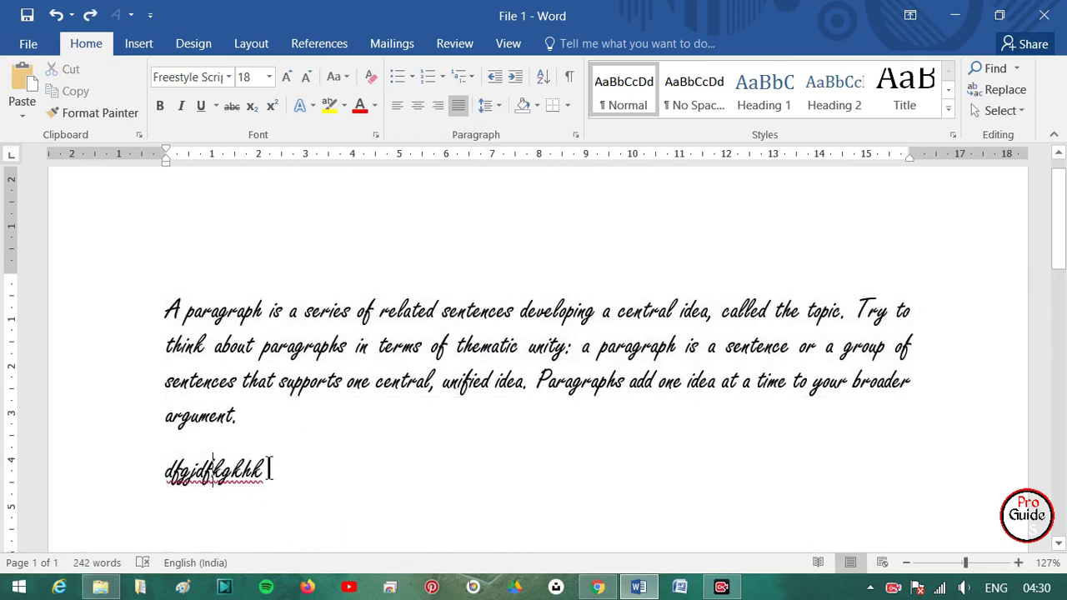
pyautogui.click(489, 105)
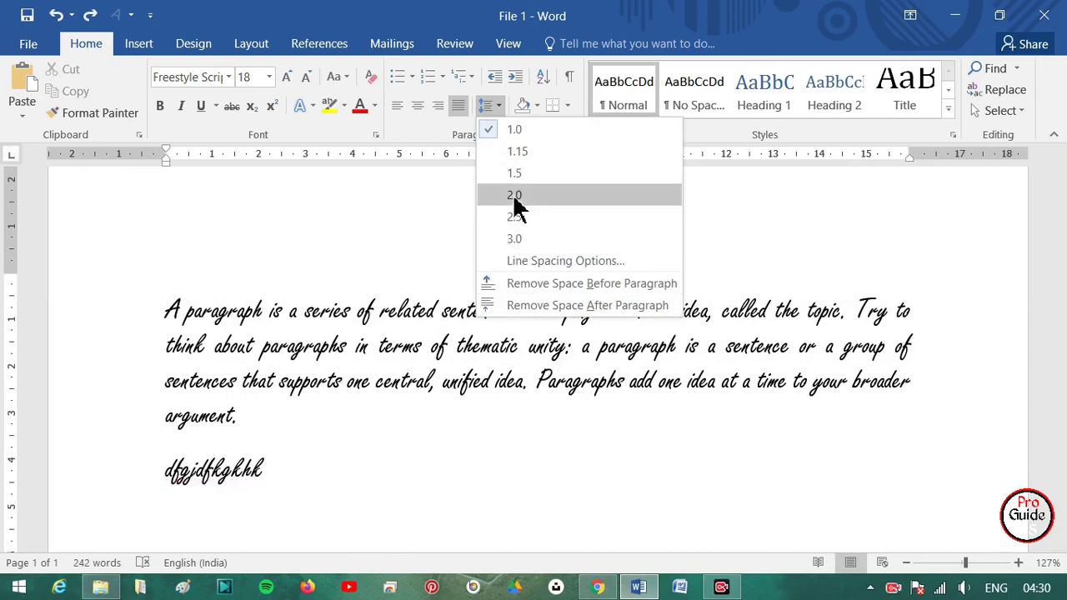
pyautogui.click(321, 460)
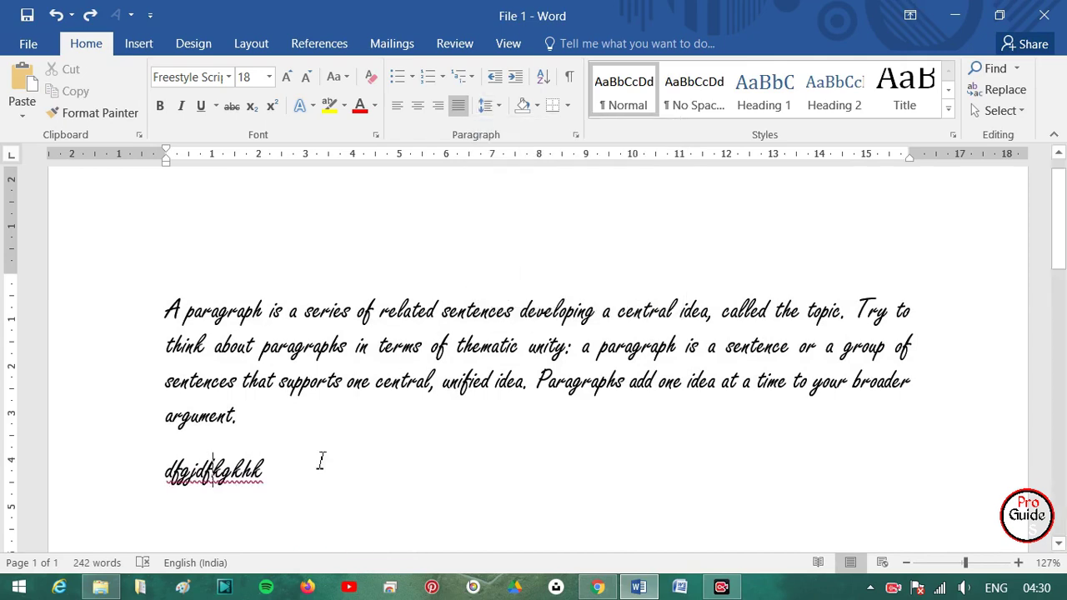
pyautogui.moveTo(268, 422)
pyautogui.mouseDown()
pyautogui.moveTo(158, 364)
pyautogui.moveTo(158, 305)
pyautogui.mouseUp()
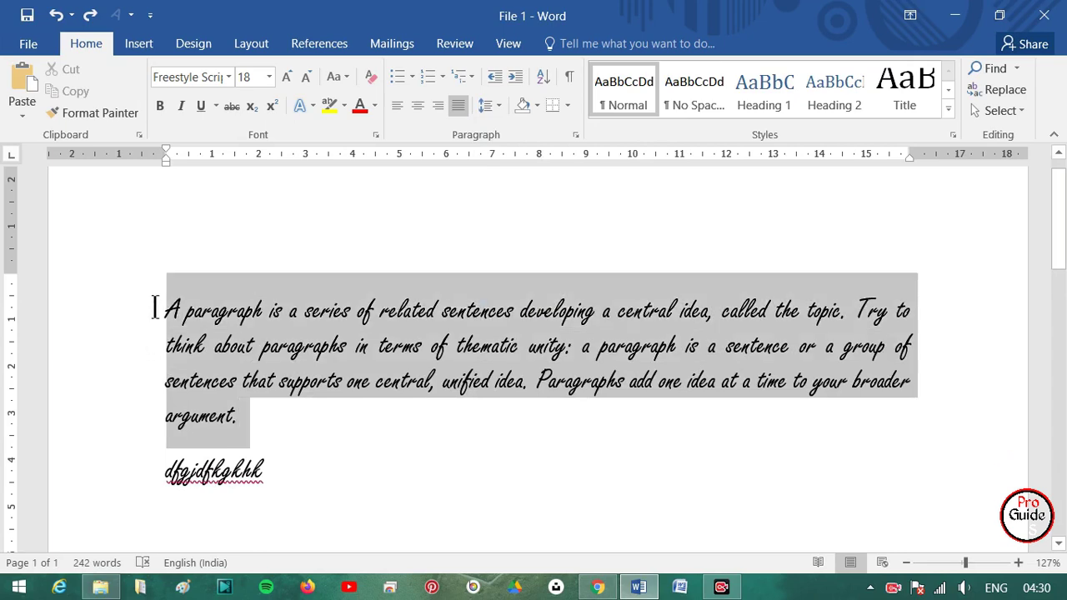
# Shade the selected script paragraph with the green standard colour.
pyautogui.click(537, 105)
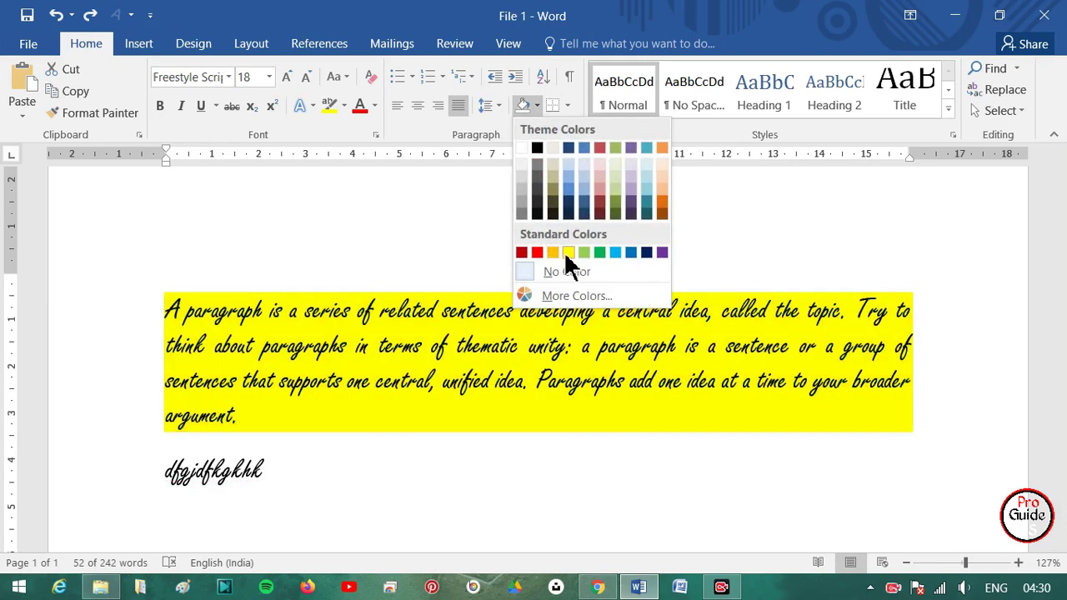
pyautogui.click(599, 253)
pyautogui.click(431, 462)
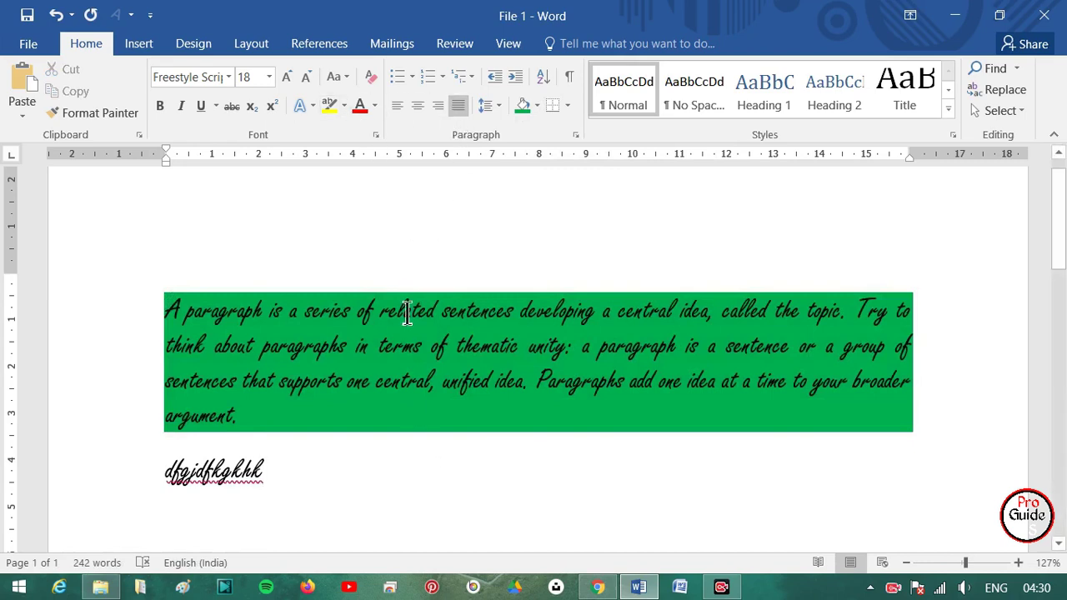
# Highlight the placeholder line, the word 'Paragraphs', then the whole script paragraph in yellow.
pyautogui.moveTo(267, 500); pyautogui.dragTo(157, 471)
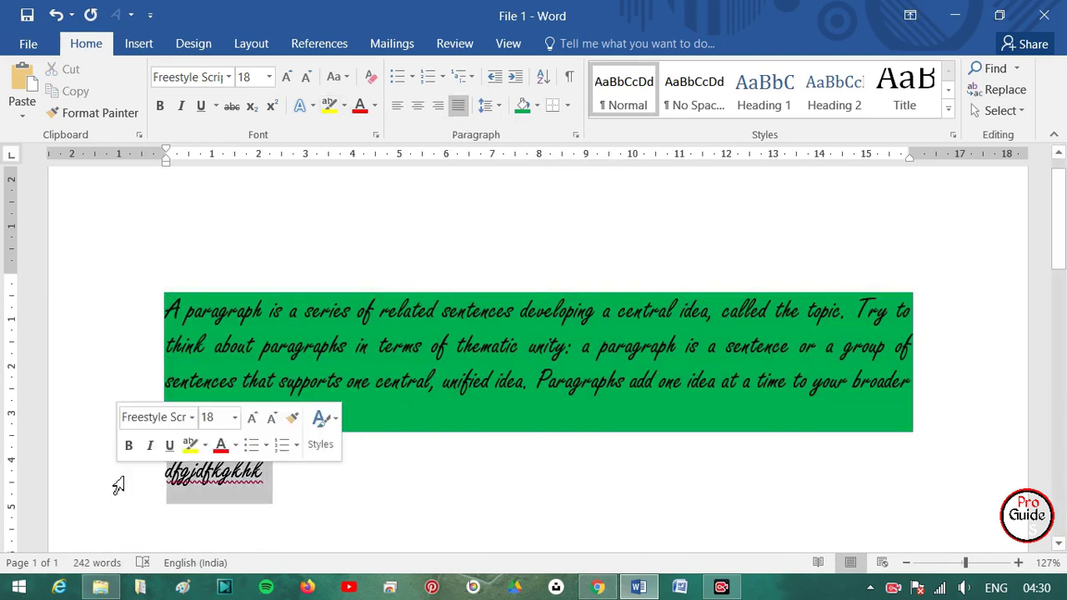
pyautogui.click(329, 106)
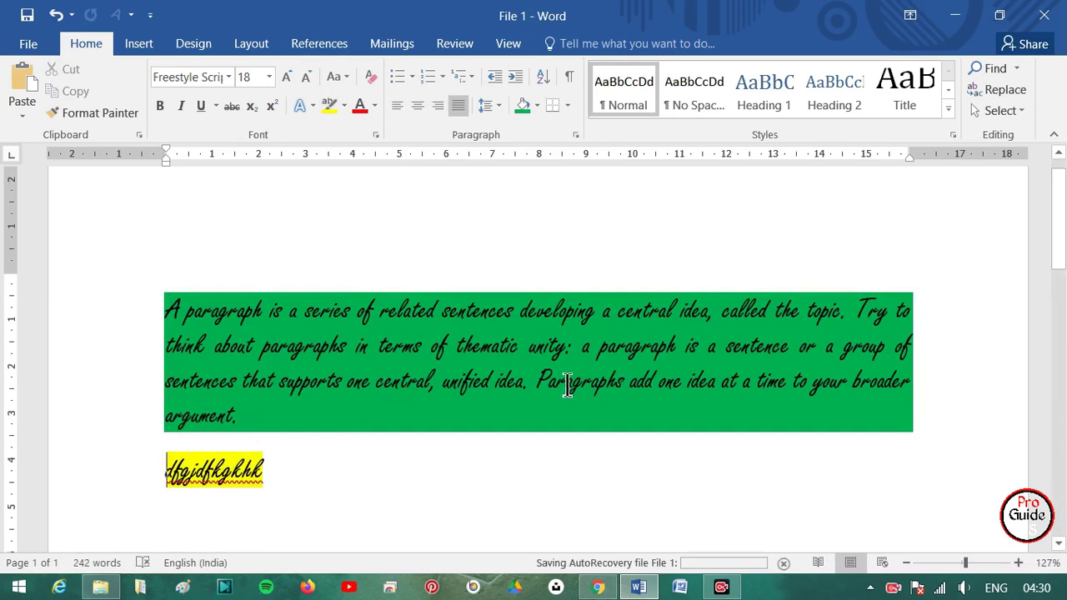
pyautogui.moveTo(625, 388); pyautogui.dragTo(546, 384)
pyautogui.click(330, 107)
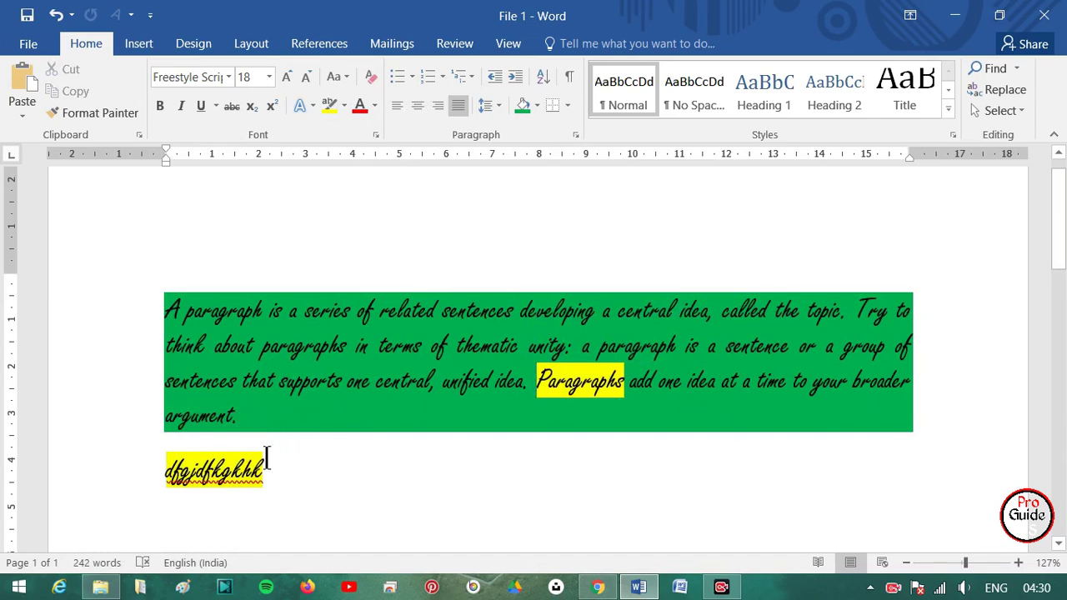
pyautogui.moveTo(248, 425); pyautogui.dragTo(148, 313)
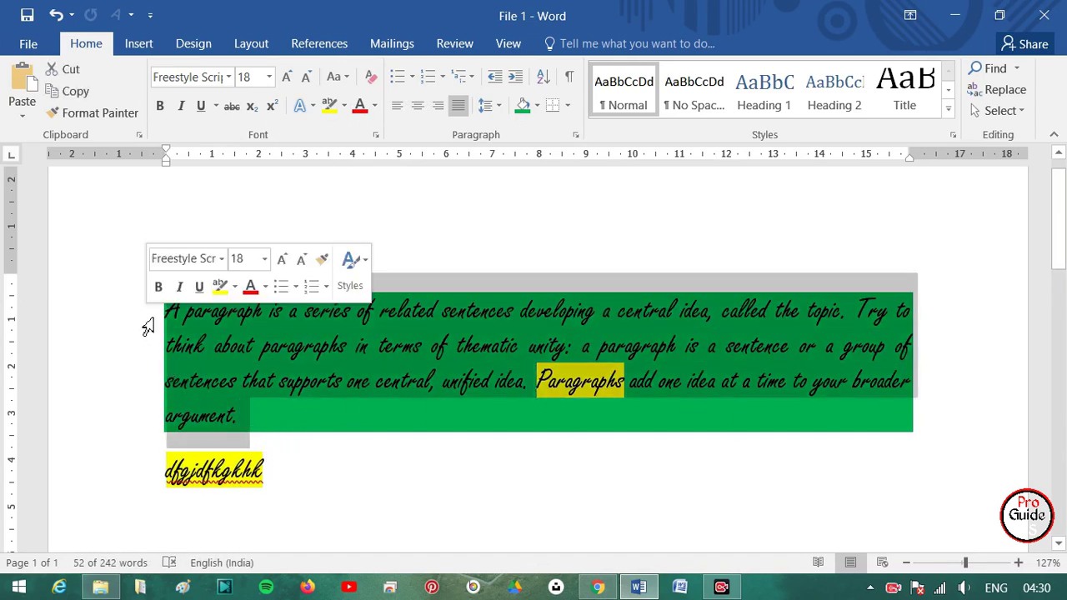
pyautogui.click(329, 107)
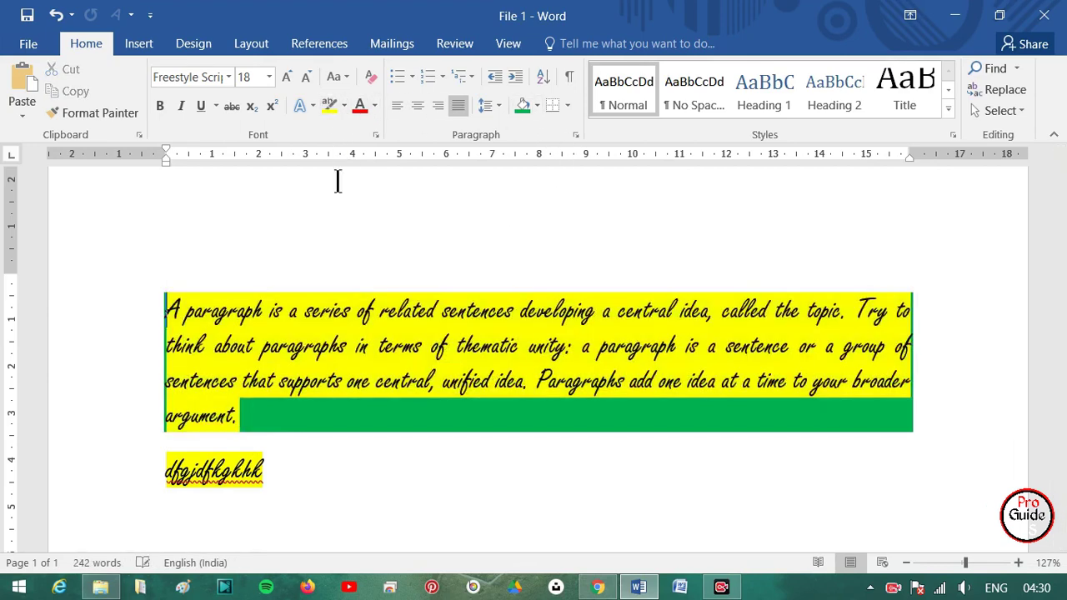
# Clear the script paragraph's green shading with No Color and remove its yellow highlight.
pyautogui.click(537, 106)
pyautogui.click(575, 273)
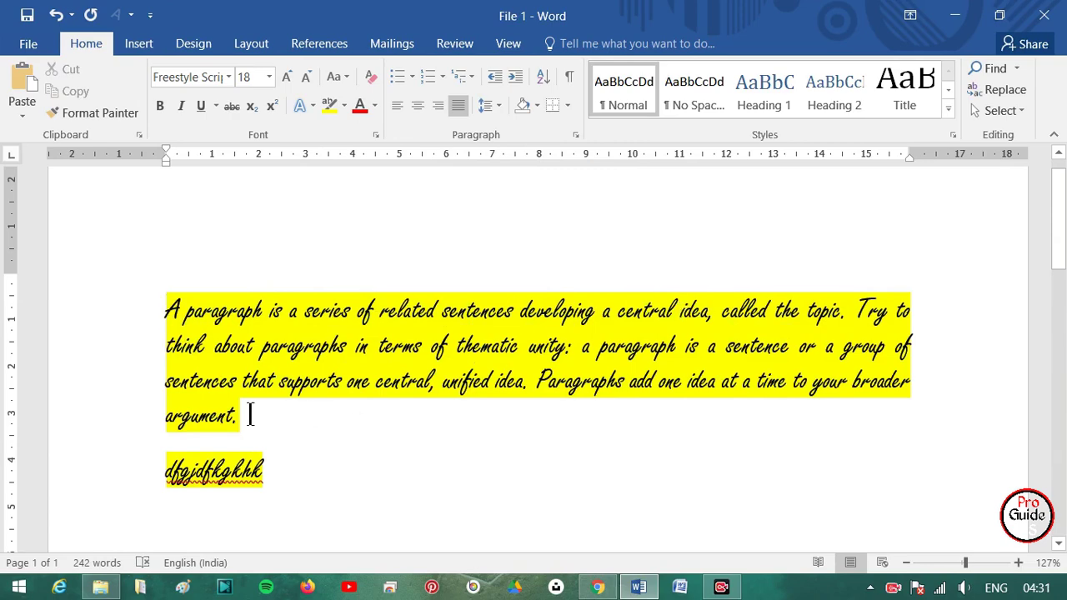
pyautogui.moveTo(249, 414); pyautogui.dragTo(133, 309)
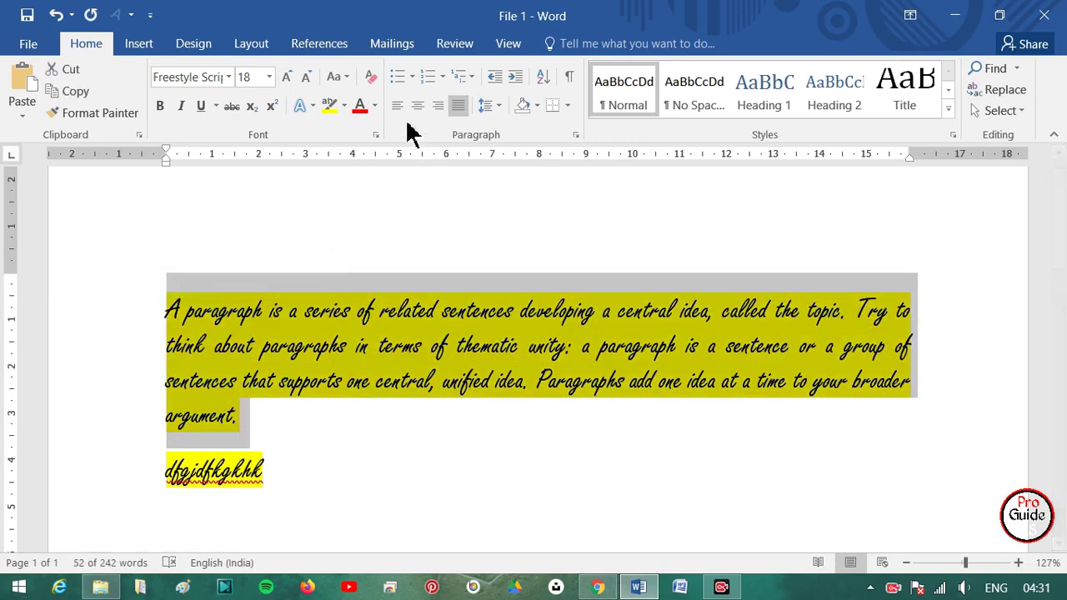
pyautogui.click(343, 105)
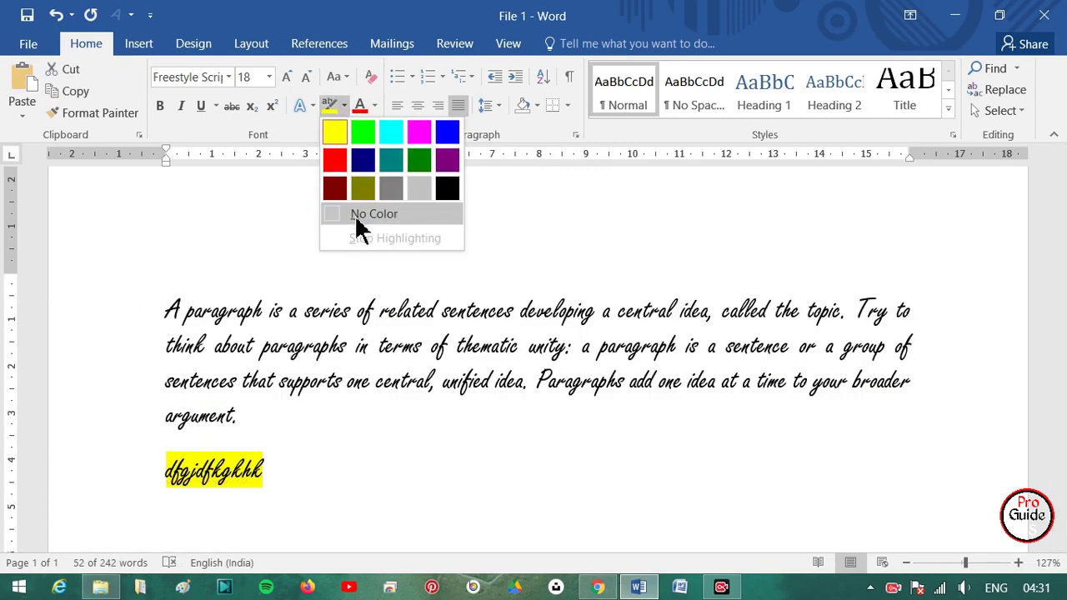
pyautogui.click(356, 215)
pyautogui.press('Left')
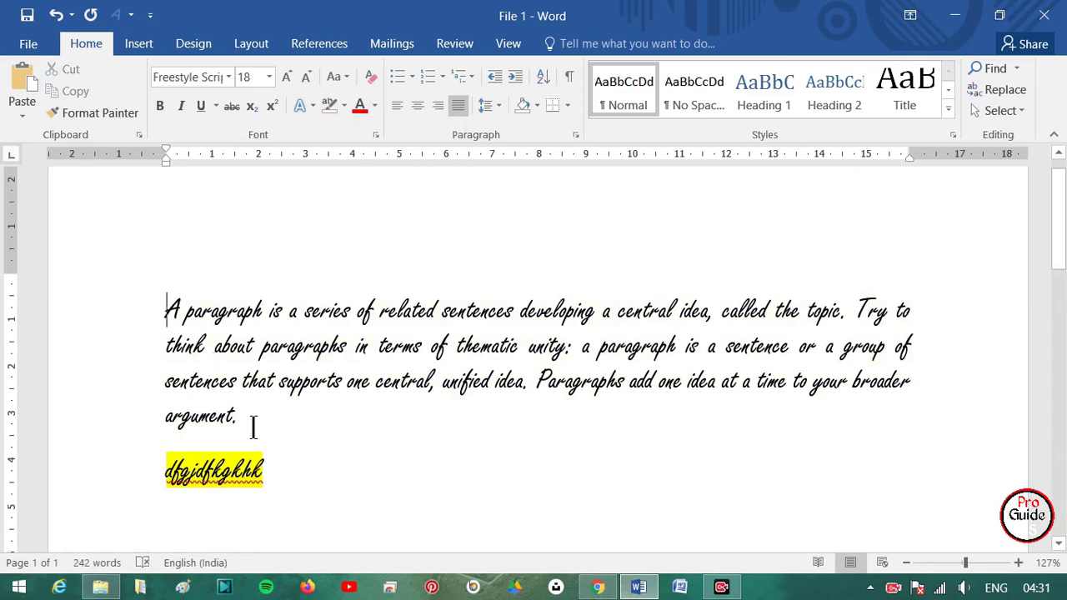
# Shade the first script paragraph green again, leaving the placeholder line highlighted yellow.
pyautogui.moveTo(253, 427); pyautogui.dragTo(165, 309)
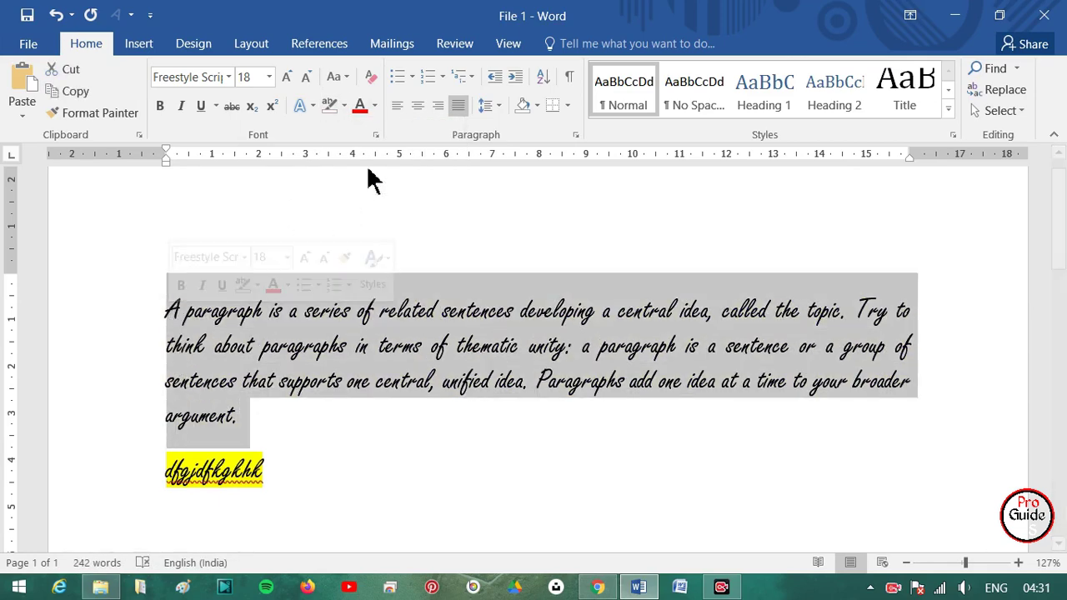
pyautogui.click(538, 107)
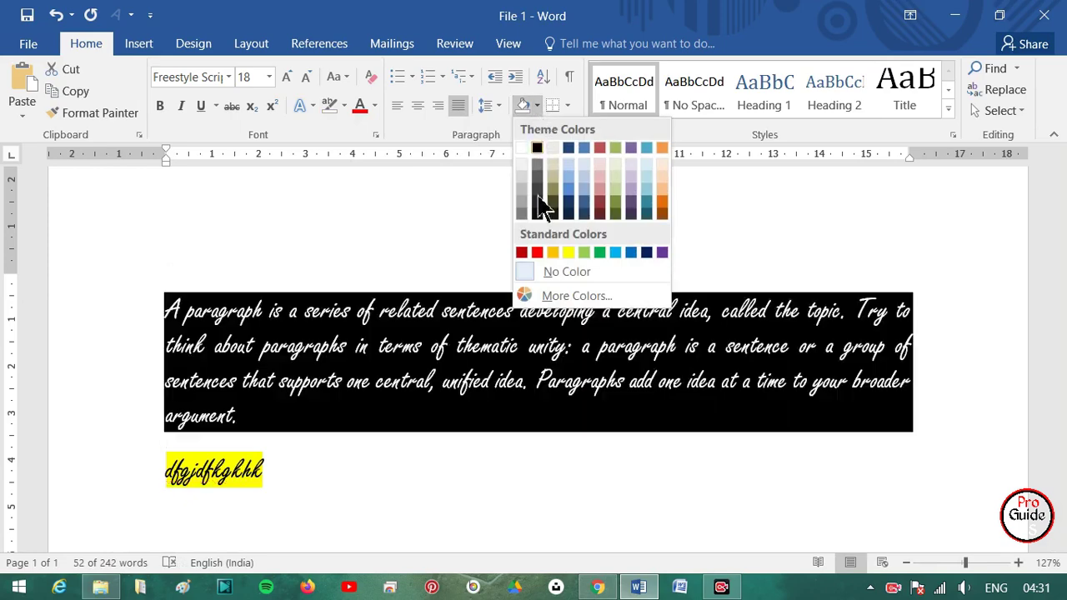
pyautogui.click(599, 253)
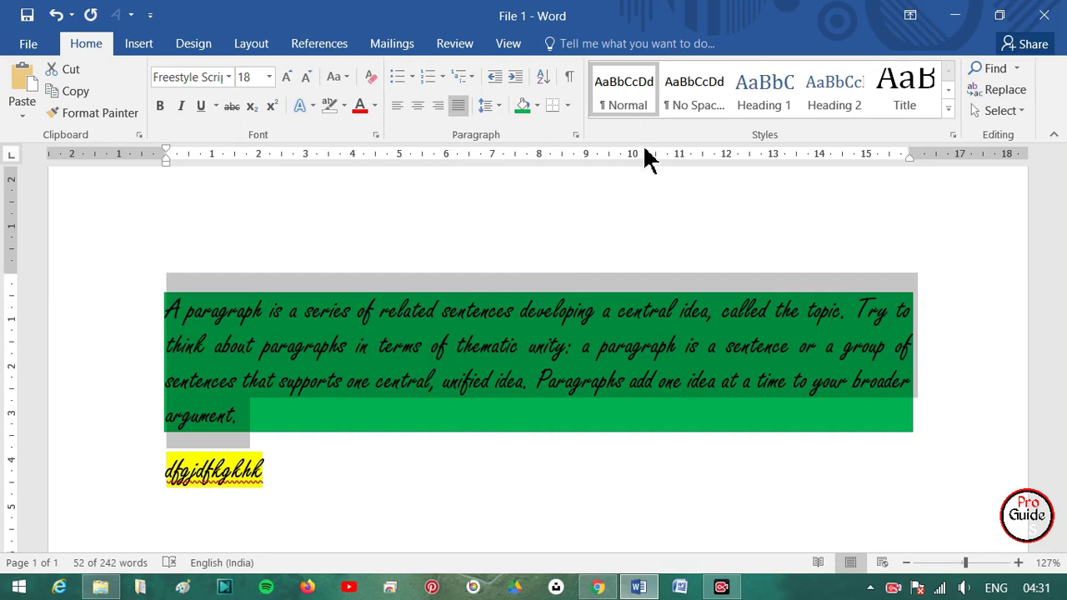
pyautogui.moveTo(275, 472); pyautogui.dragTo(119, 472)
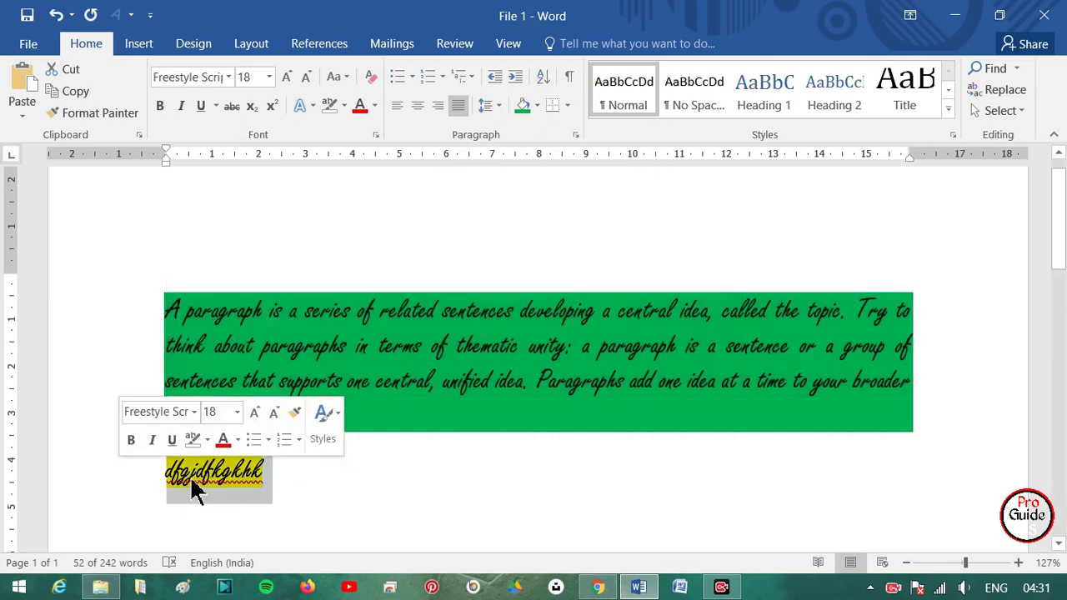
pyautogui.press('Right')
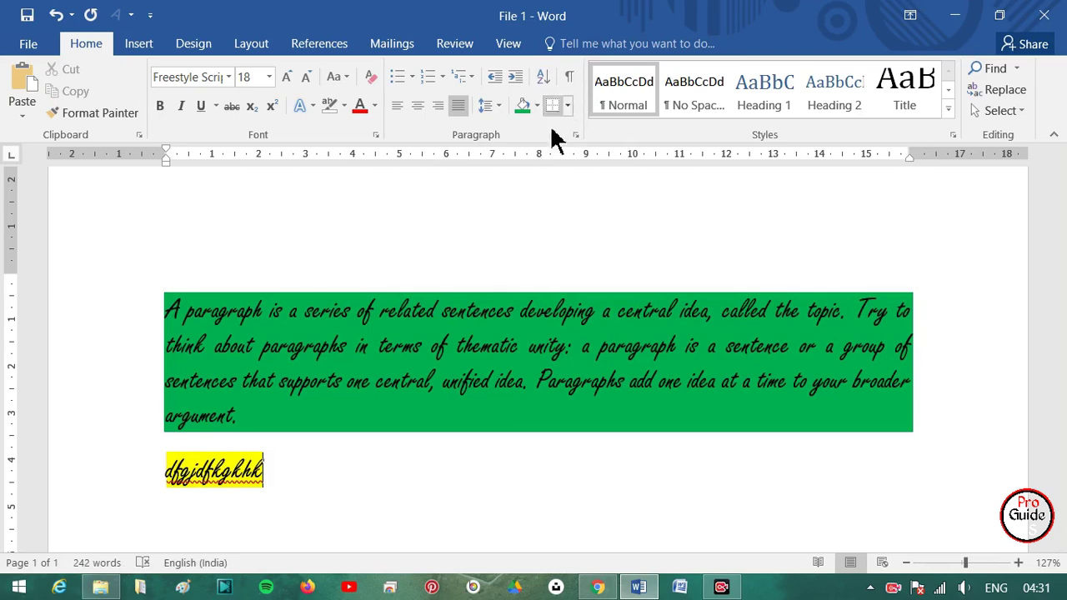
# Set the H2O list item's numbering to None.
pyautogui.scroll(-4, 572, 317)
pyautogui.scroll(-5, 566, 300)
pyautogui.scroll(-4, 564, 255)
pyautogui.scroll(-4, 561, 325)
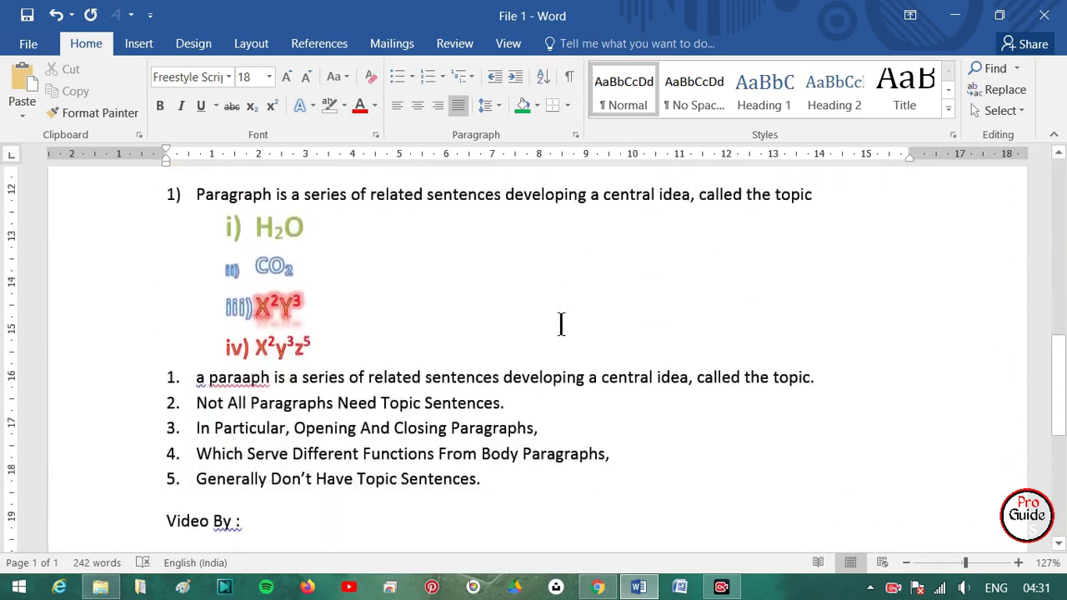
pyautogui.scroll(1, 561, 324)
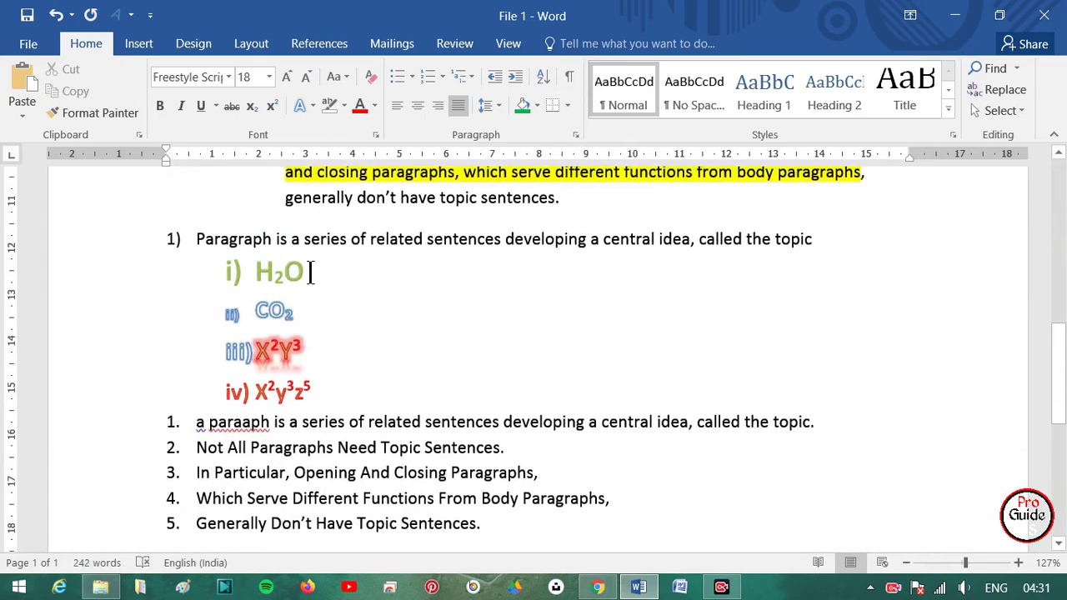
pyautogui.moveTo(310, 272); pyautogui.dragTo(200, 273)
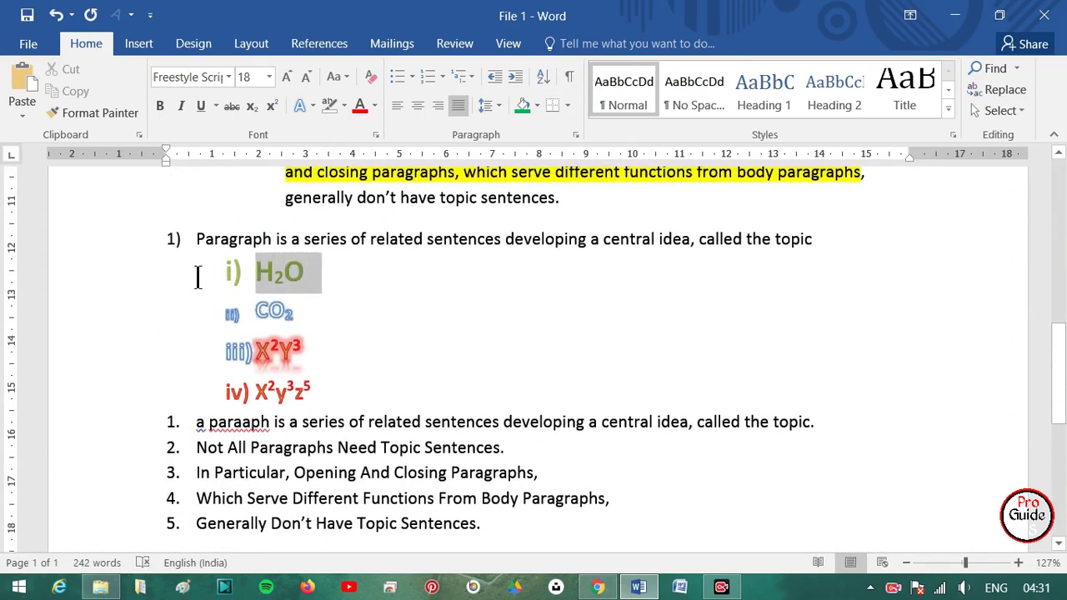
pyautogui.click(442, 76)
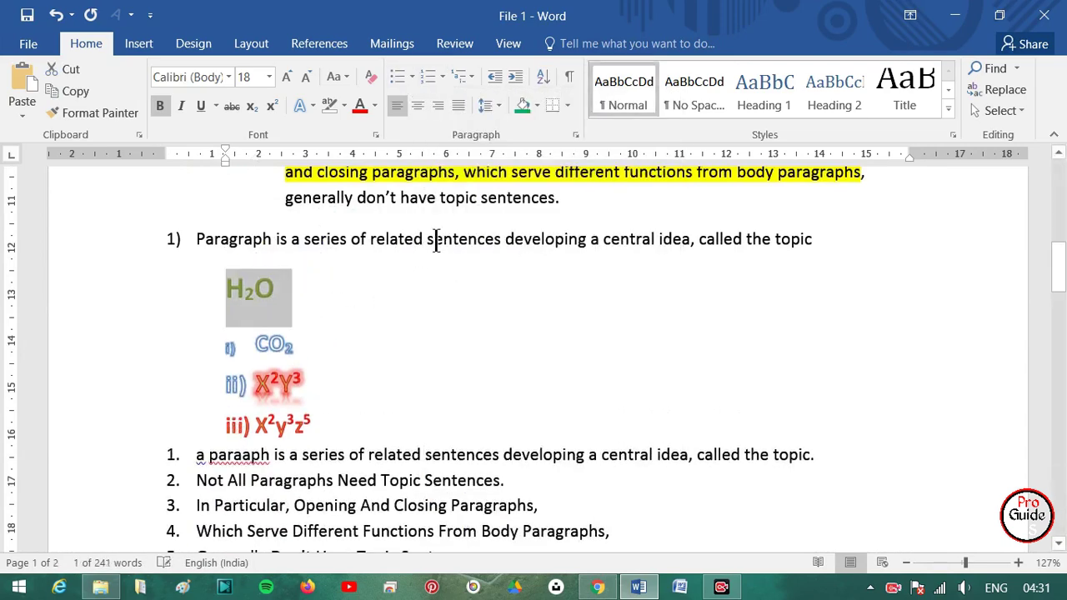
# Box the H2O line with bottom, top, left and right borders.
pyautogui.click(568, 109)
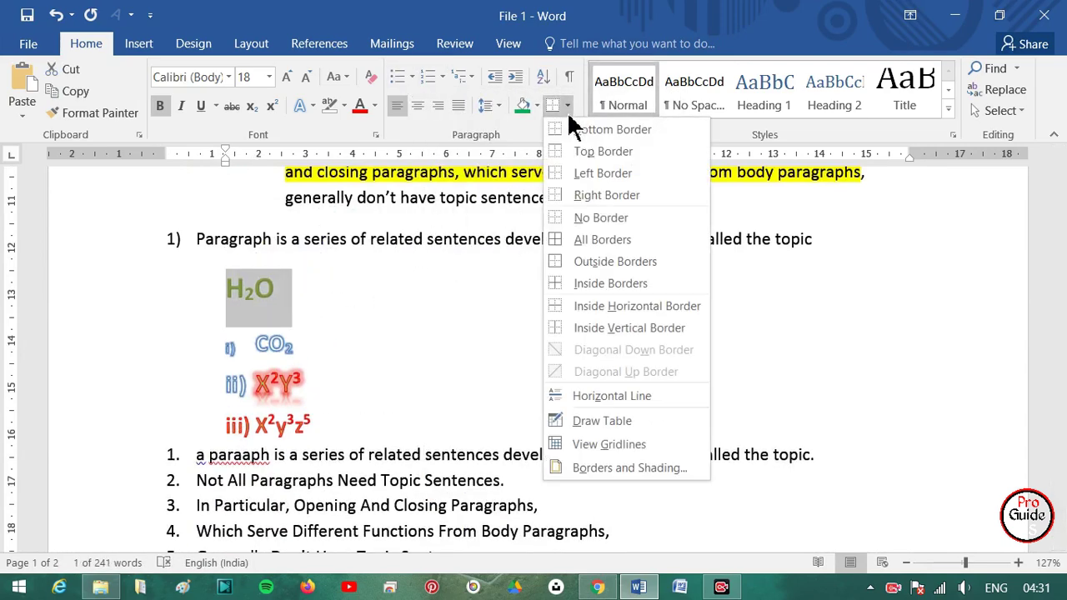
pyautogui.click(560, 133)
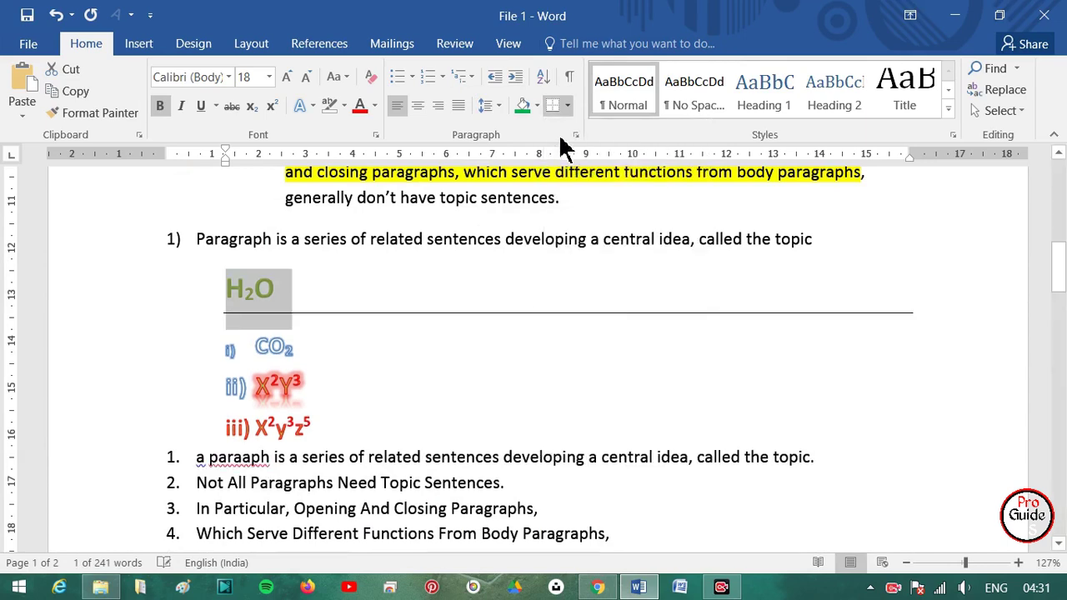
pyautogui.click(239, 300)
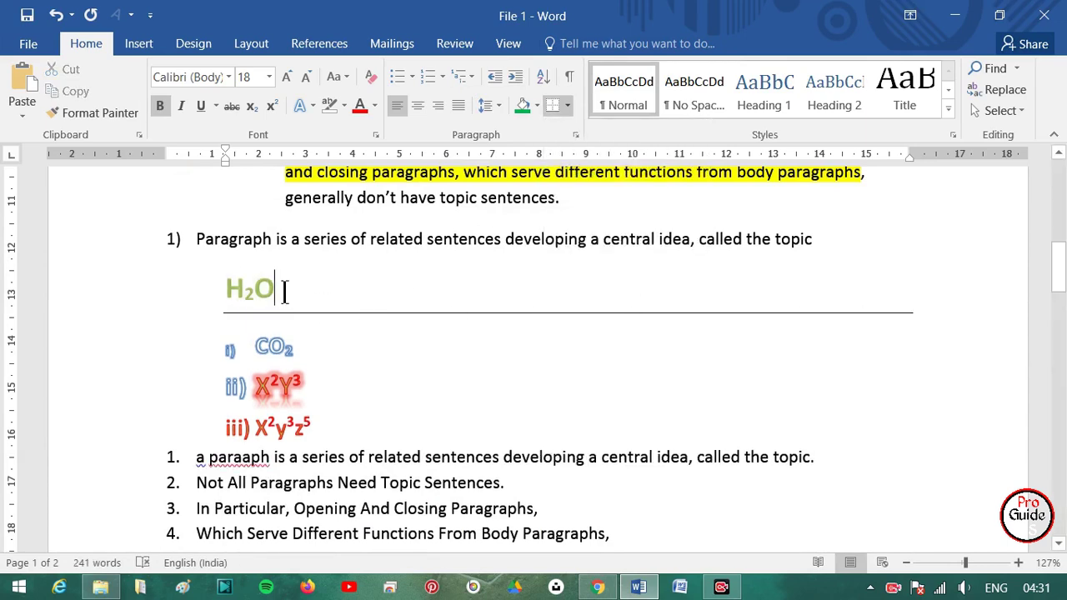
pyautogui.doubleClick(242, 293)
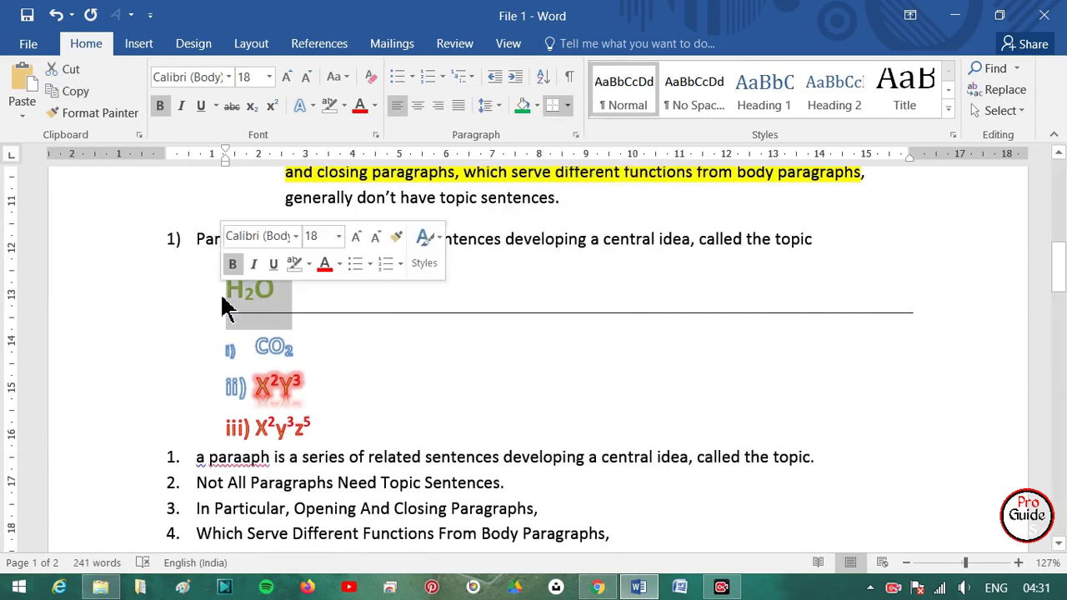
pyautogui.click(568, 106)
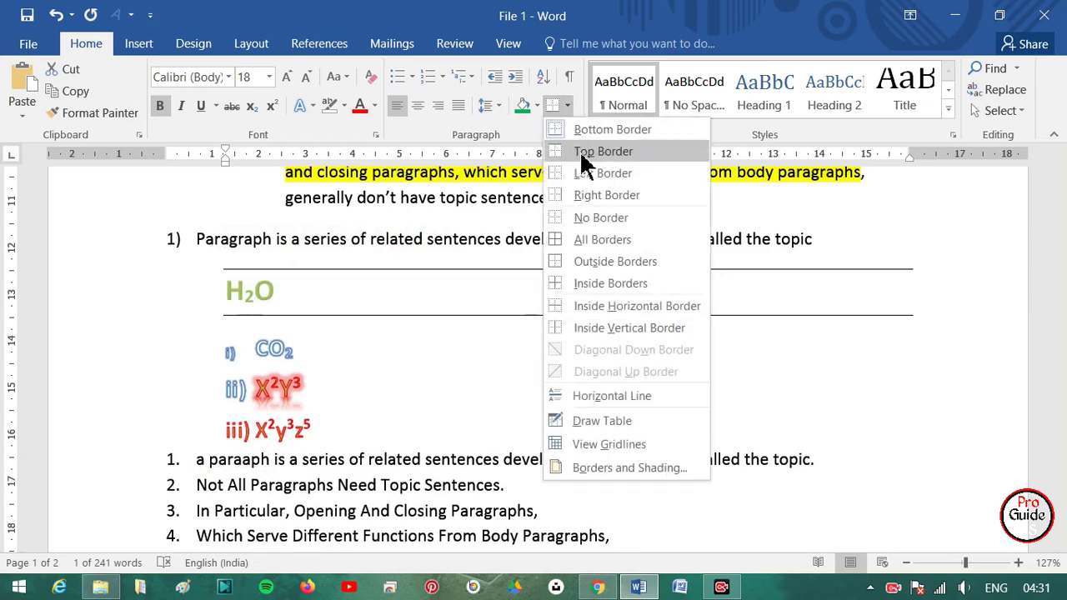
pyautogui.click(583, 153)
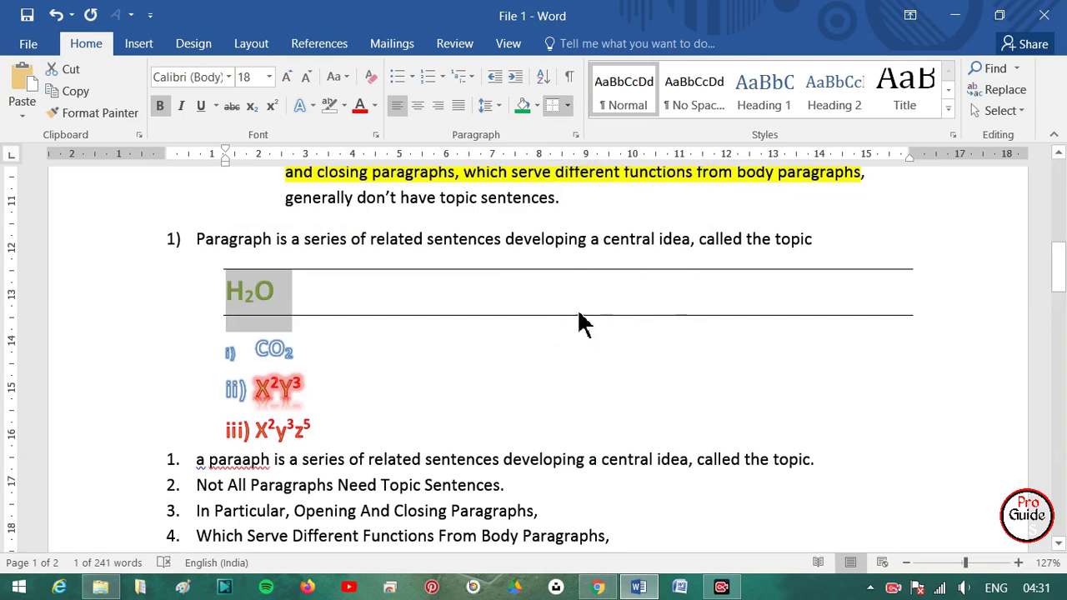
pyautogui.click(567, 106)
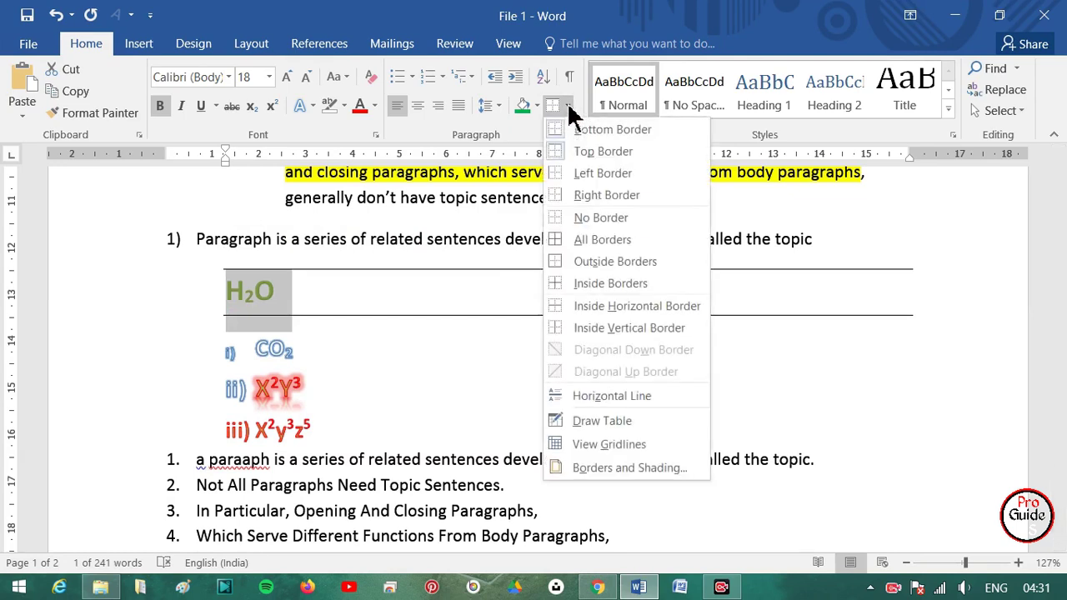
pyautogui.click(587, 174)
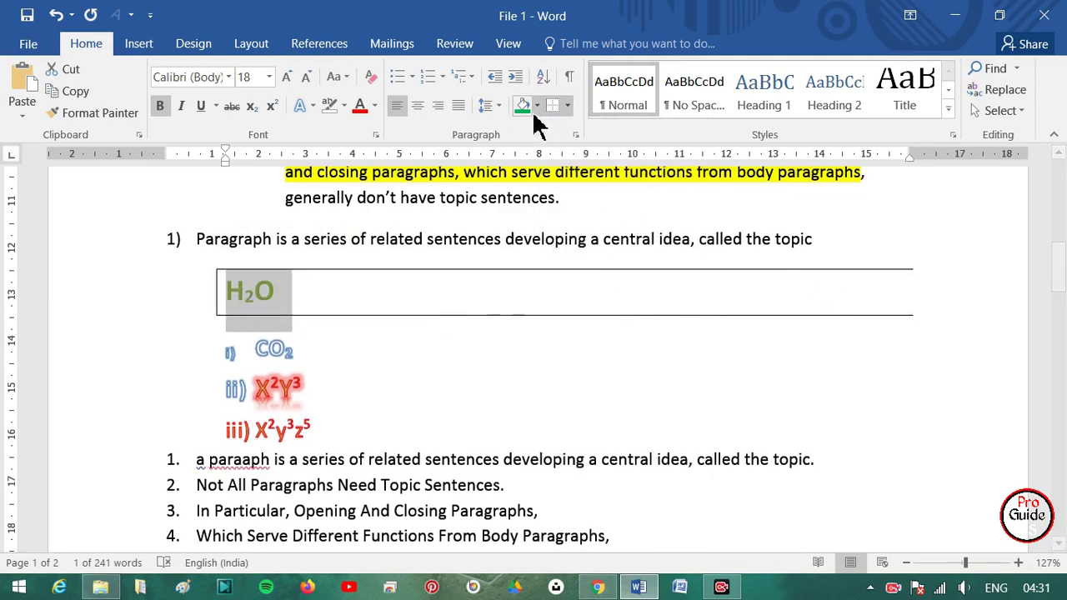
pyautogui.click(567, 106)
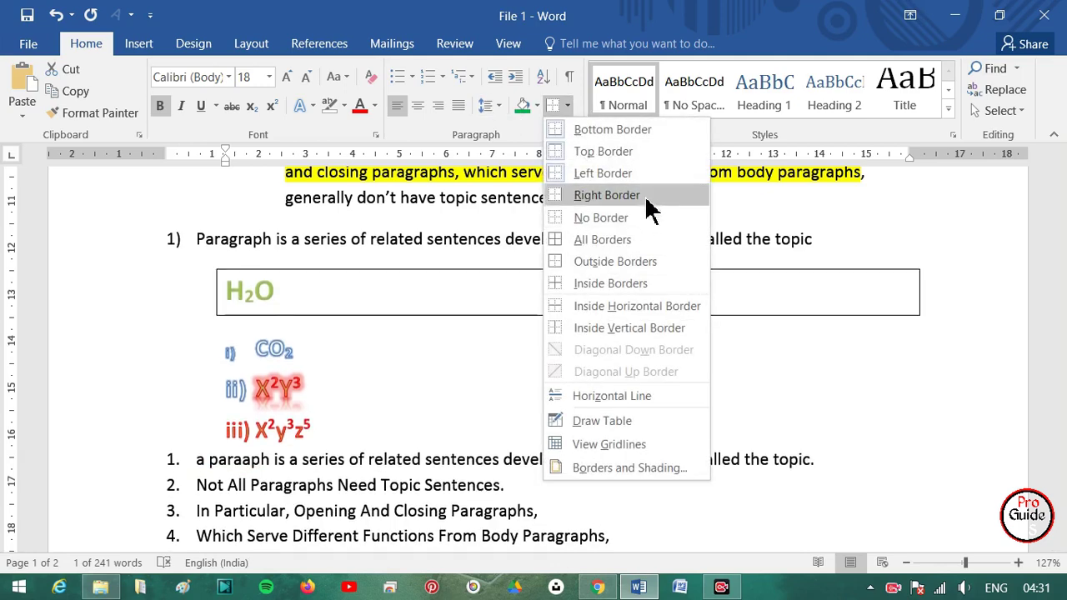
pyautogui.click(647, 200)
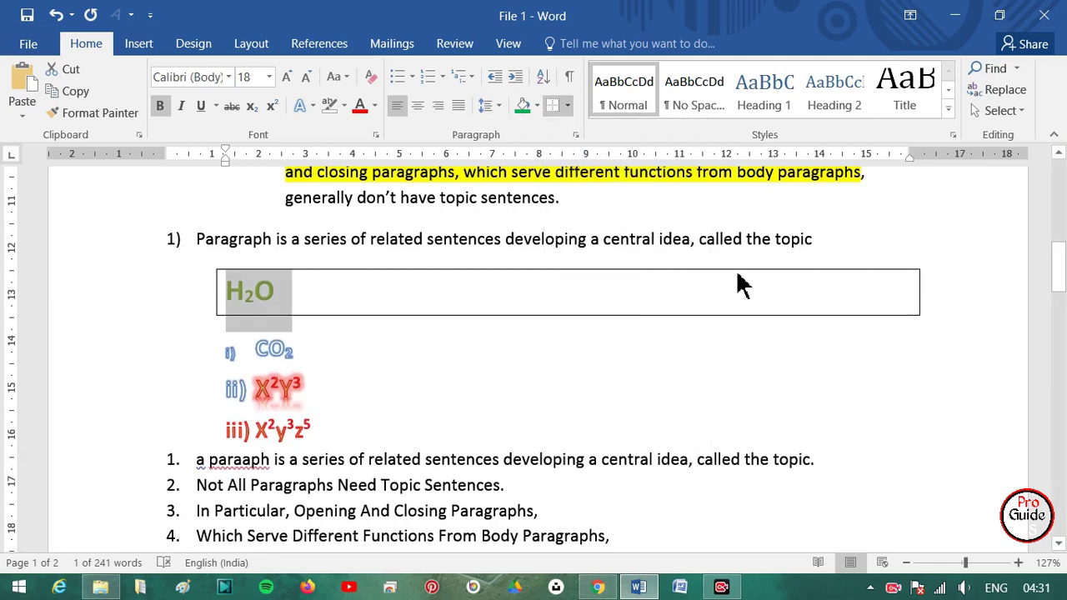
# Set CO2's numbering to None and apply All Borders so it joins H2O's box.
pyautogui.doubleClick(279, 349)
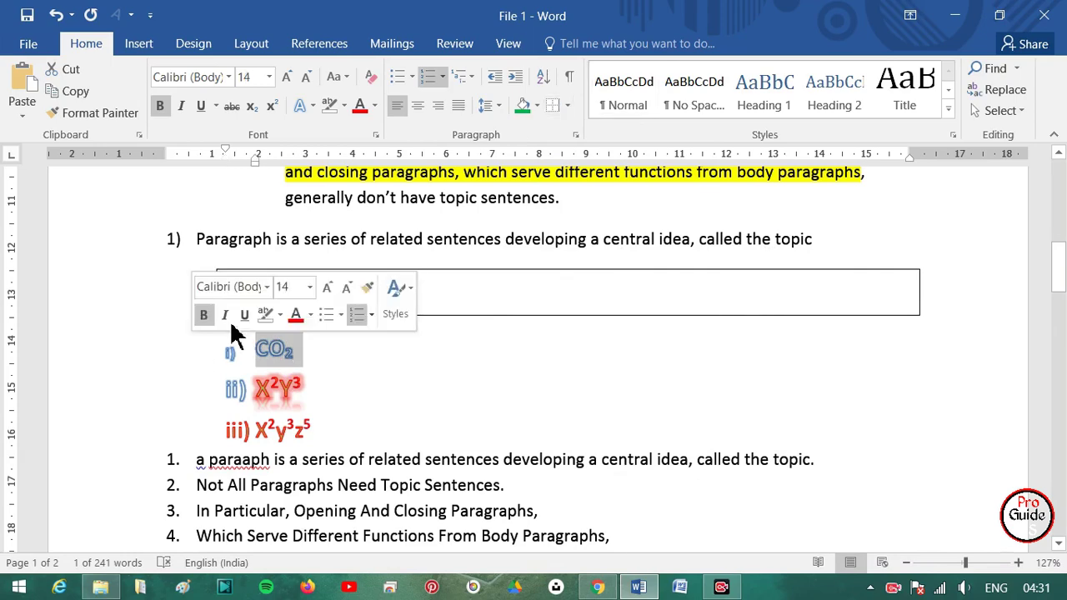
pyautogui.click(442, 76)
pyautogui.click(469, 258)
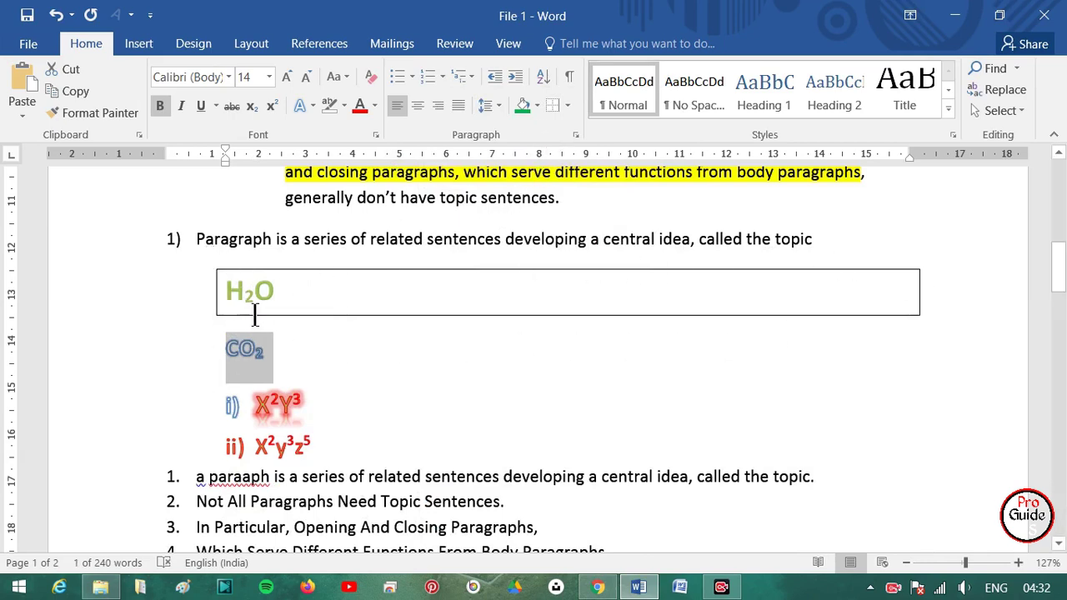
pyautogui.click(567, 106)
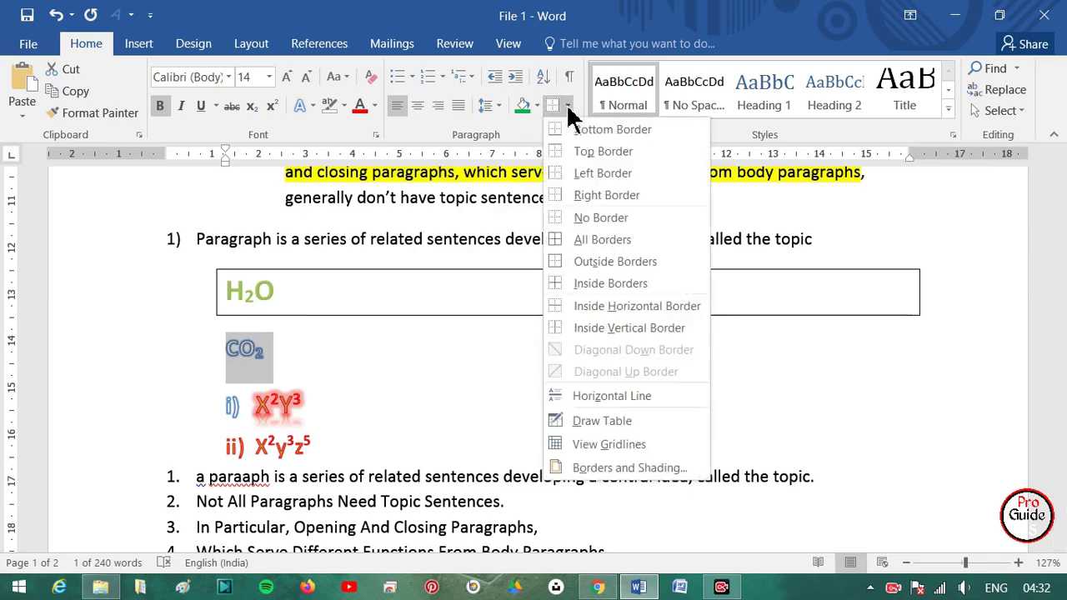
pyautogui.click(567, 241)
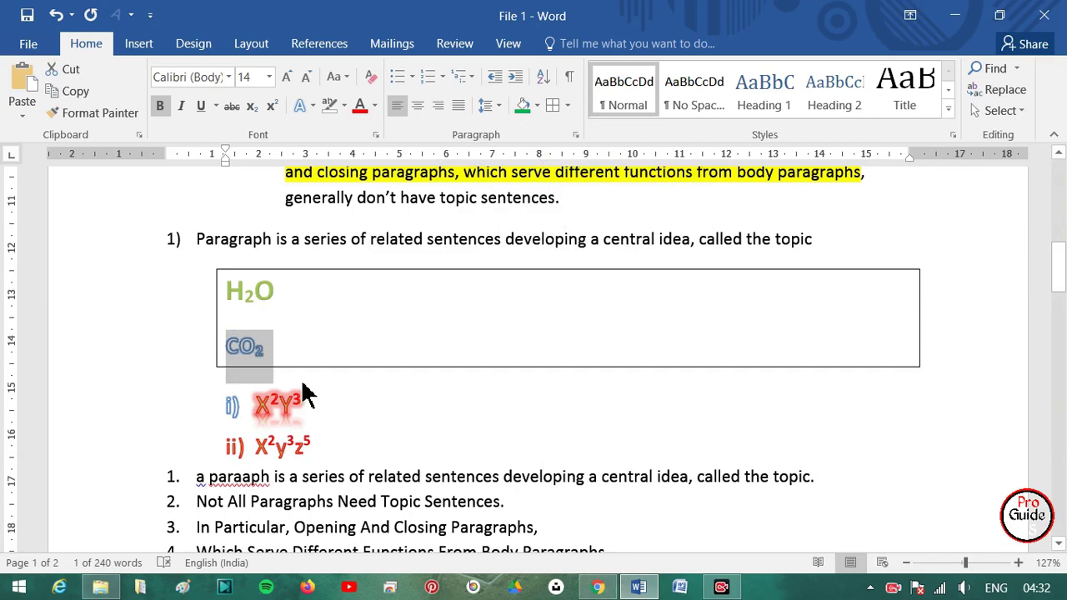
pyautogui.click(260, 337)
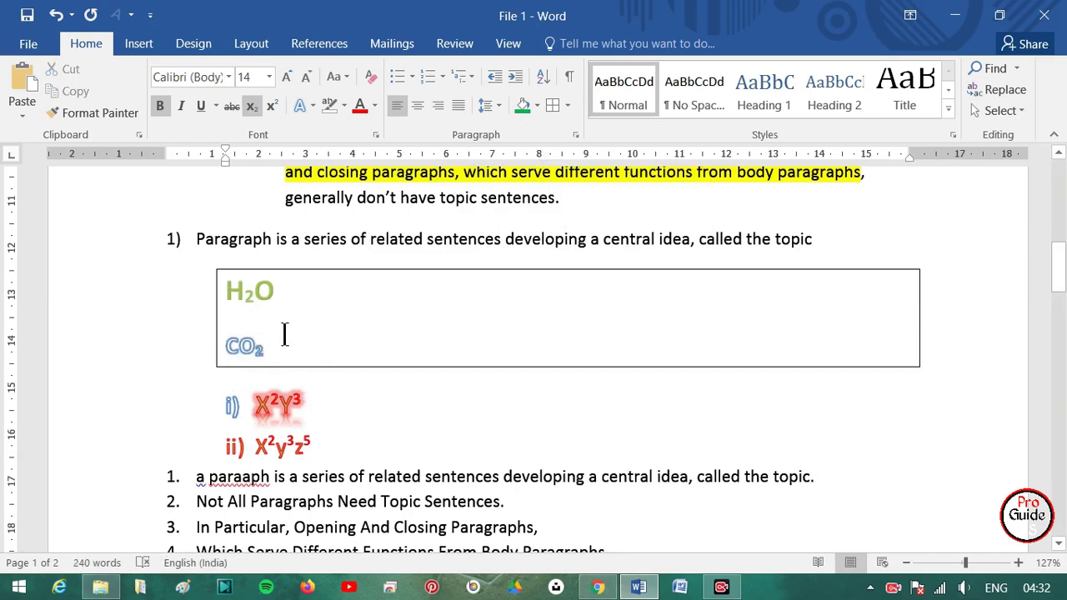
# Box line 9 with Outside Borders and line 5 with All Borders.
pyautogui.scroll(-5, 177, 494)
pyautogui.click(158, 427)
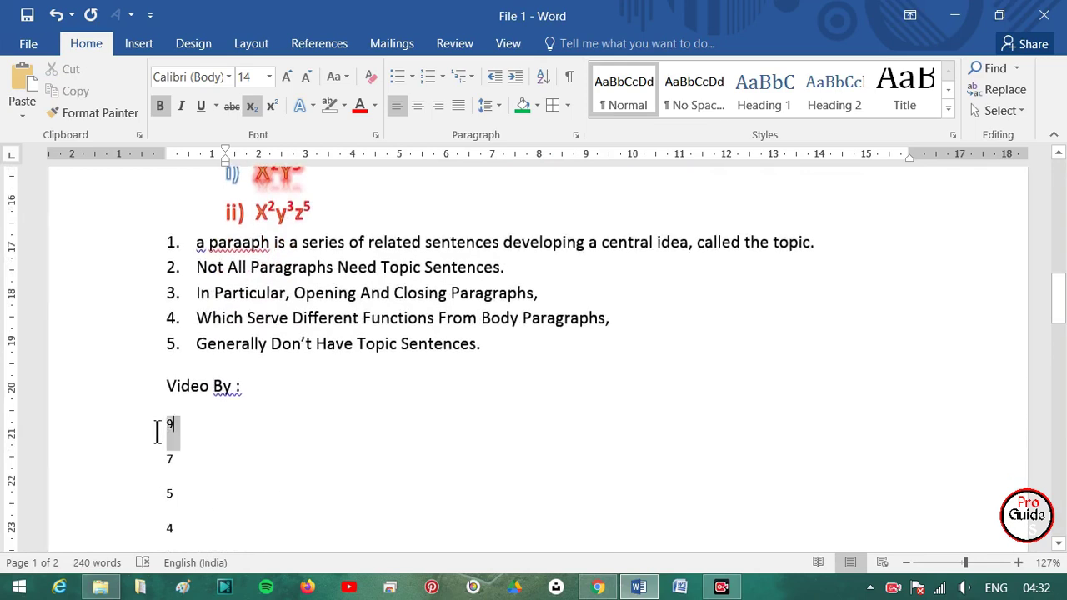
pyautogui.click(553, 106)
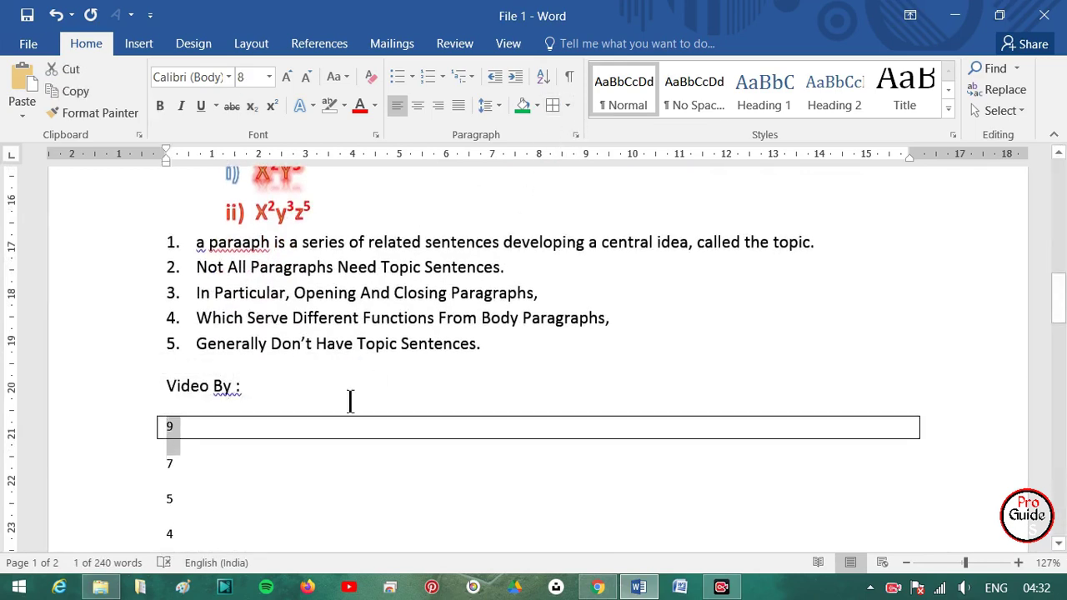
pyautogui.click(159, 498)
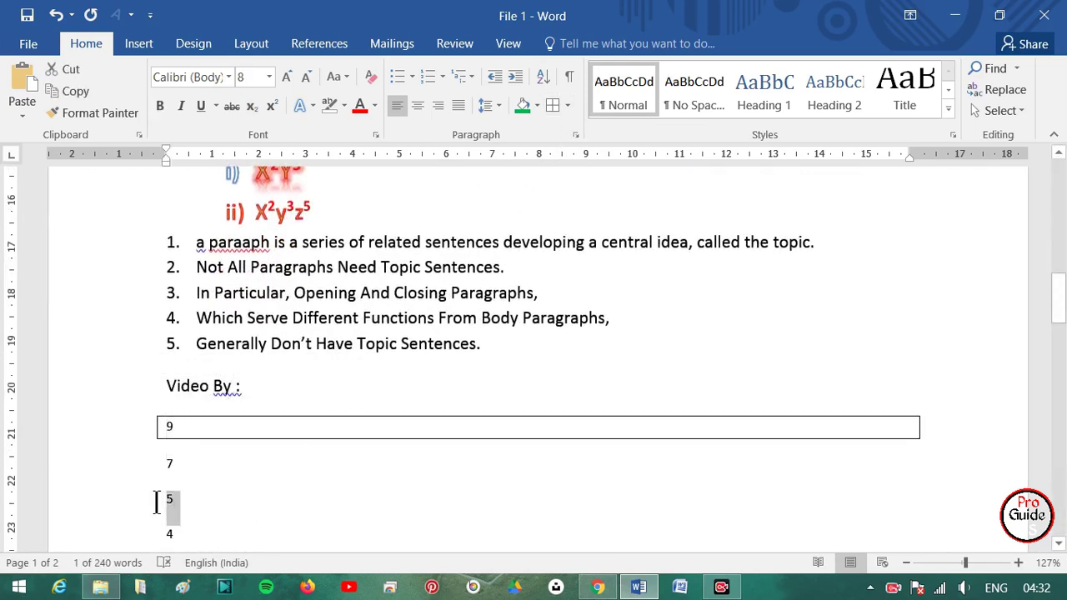
pyautogui.click(568, 106)
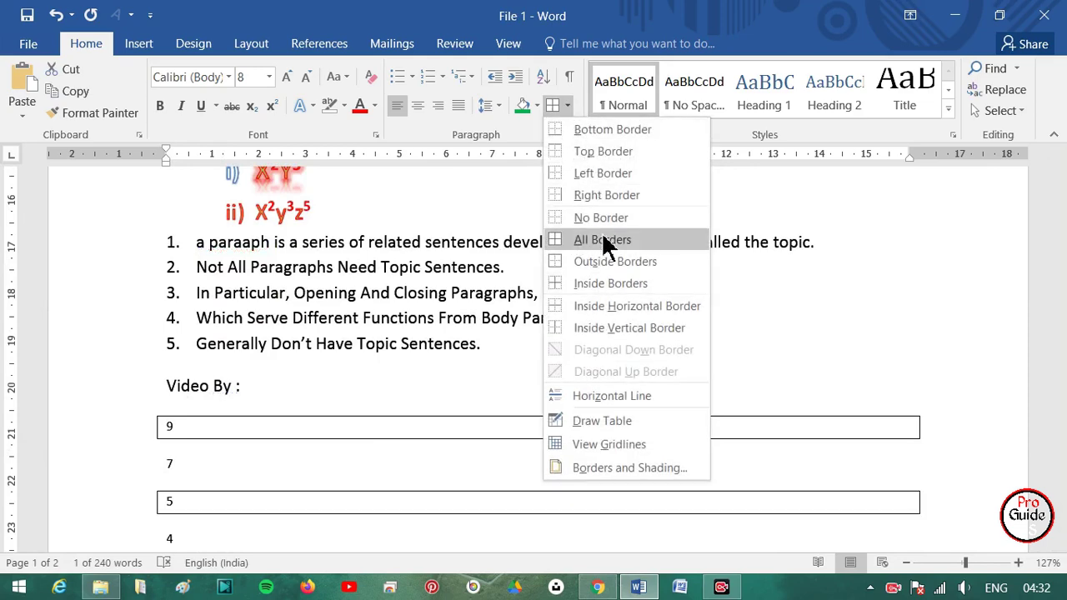
pyautogui.click(620, 240)
pyautogui.scroll(-4, 396, 467)
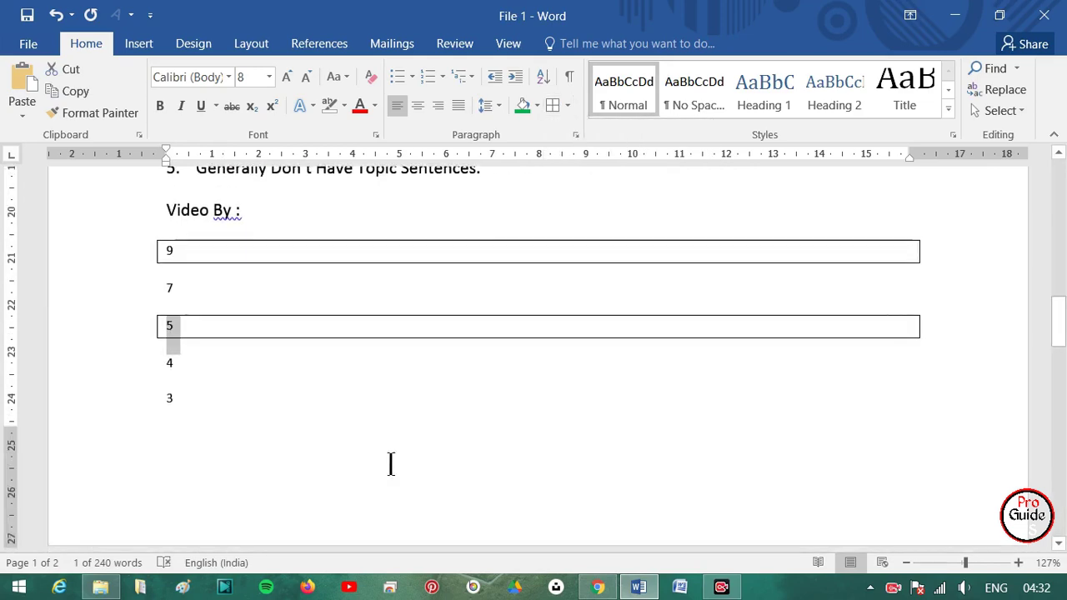
pyautogui.click(216, 396)
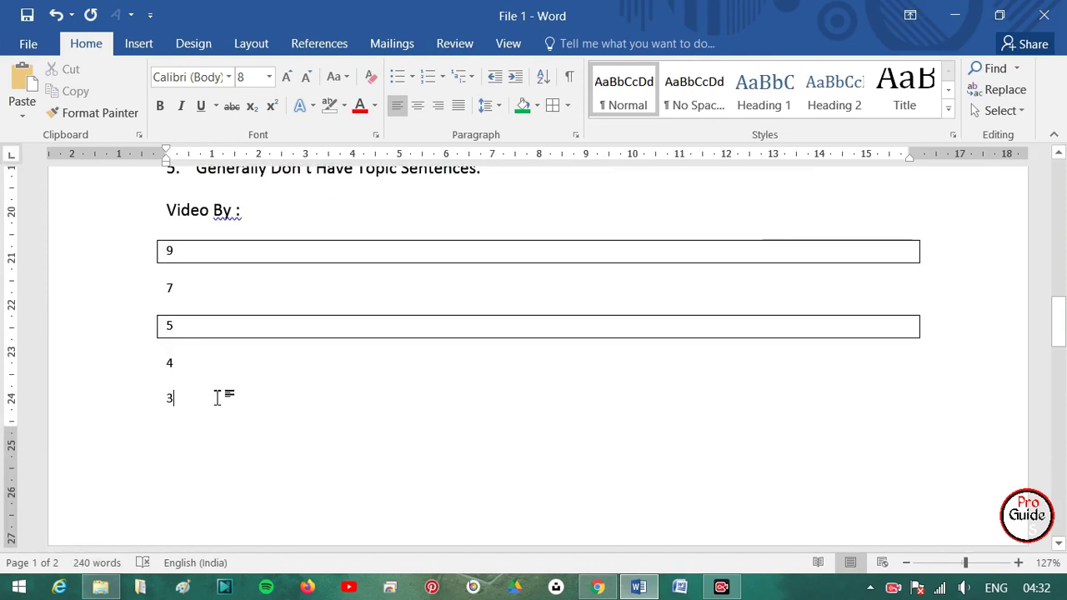
pyautogui.scroll(5, 217, 397)
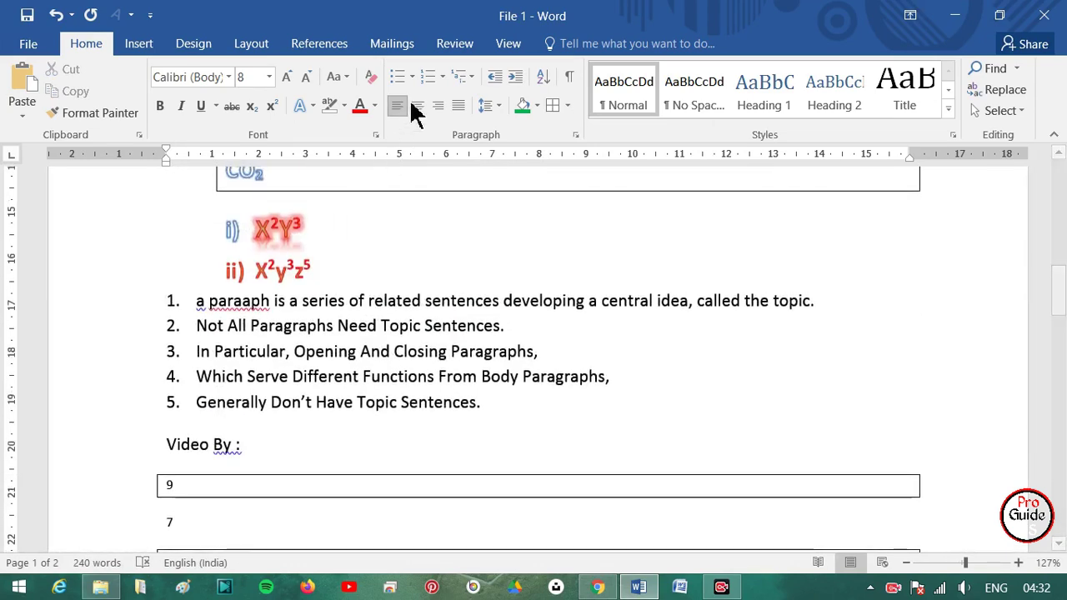